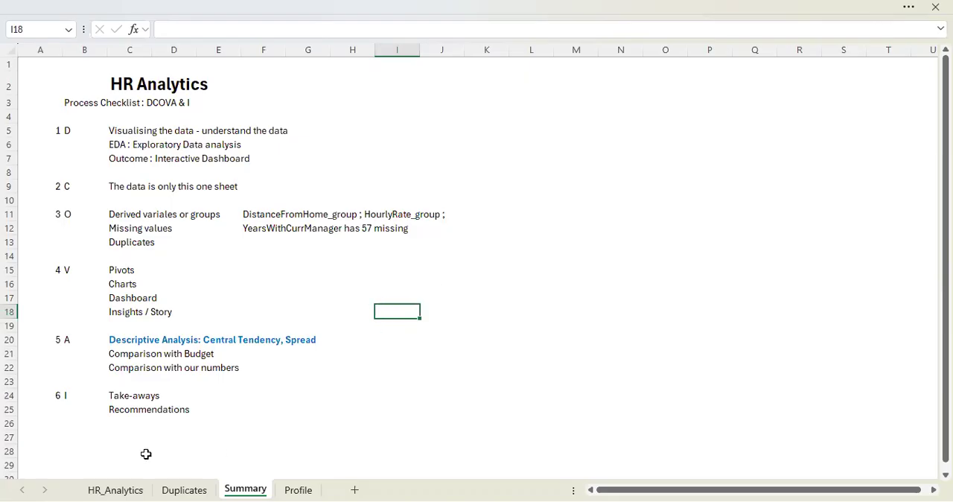
# - Review the duplicate employee records on the Duplicates sheet, starting from its first row
pyautogui.click(186, 488)
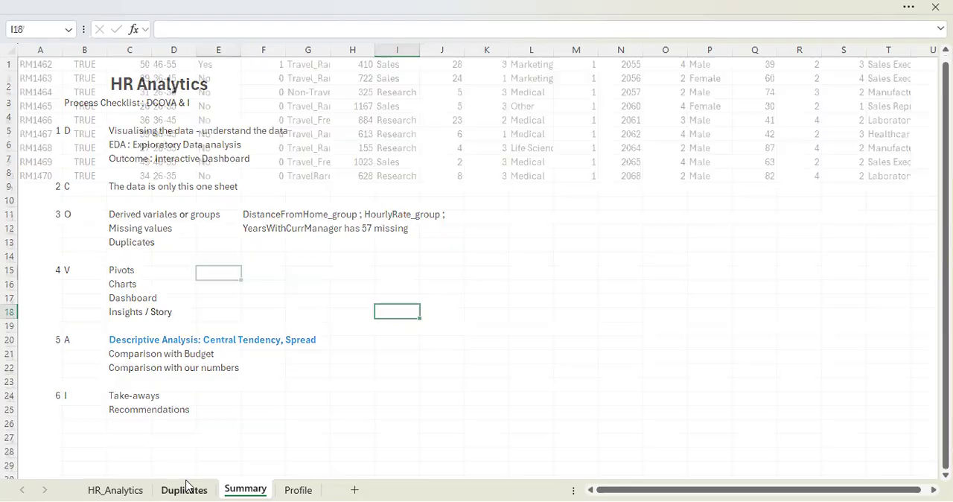
pyautogui.click(49, 133)
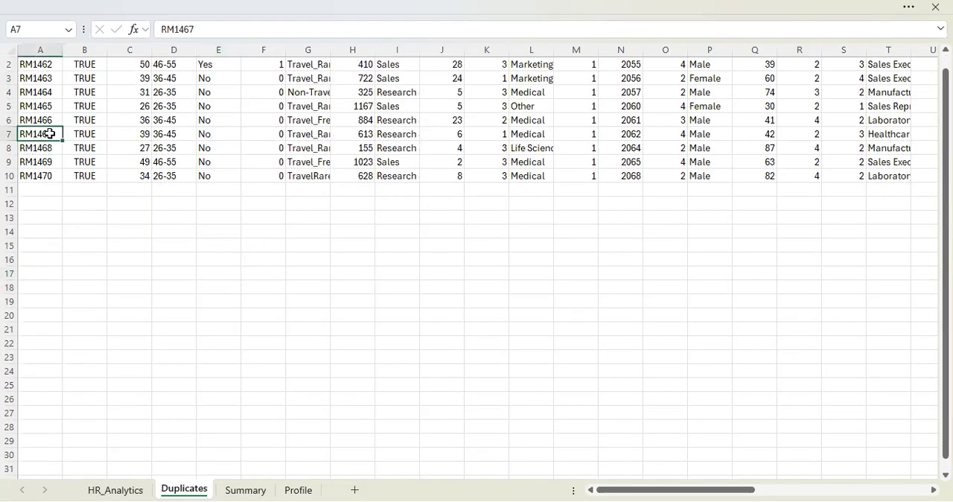
pyautogui.hotkey('ctrl', 'Home')
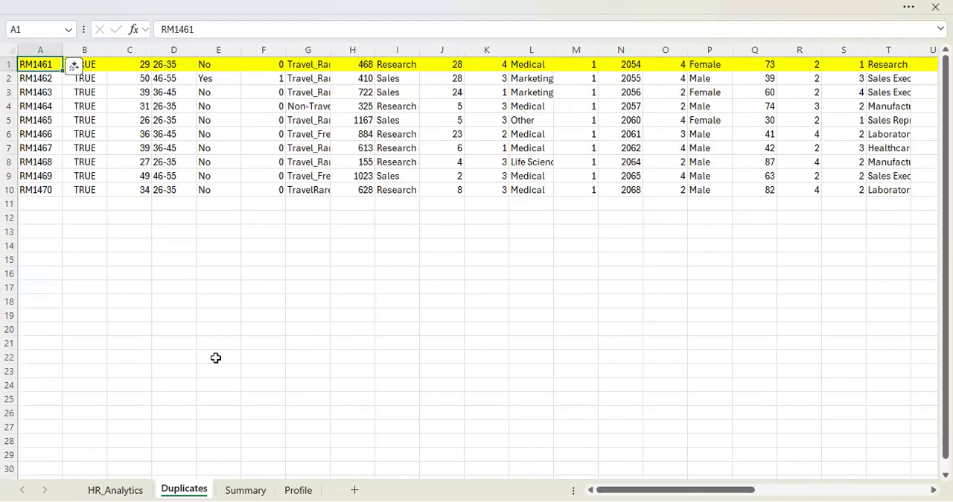
# - Examine the HR_Analytics sheet's column headers from Attrition_Num onward and the formula behind DistanceFromHome_group
pyautogui.click(147, 487)
pyautogui.click(372, 105)
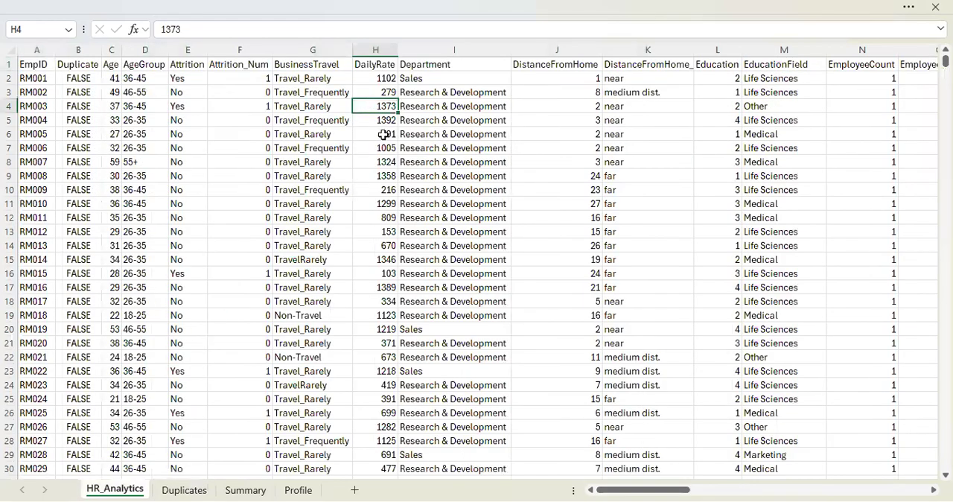
pyautogui.click(440, 58)
pyautogui.click(254, 66)
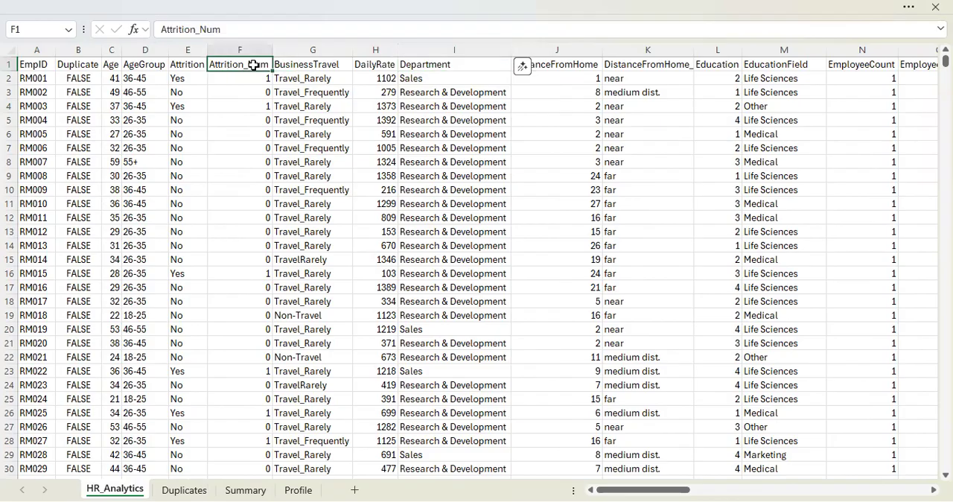
pyautogui.press('Tab')
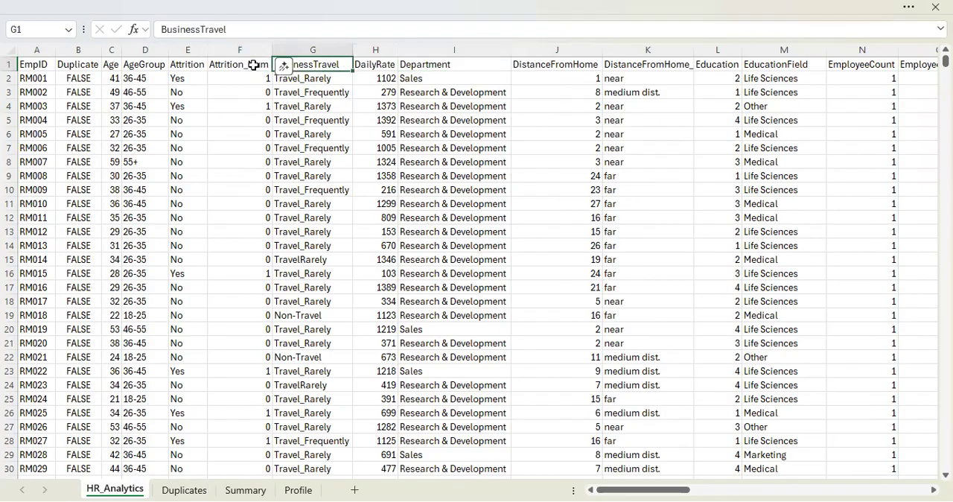
pyautogui.press('Tab')
pyautogui.press('Tab')
pyautogui.press('Tab')
pyautogui.press('Tab')
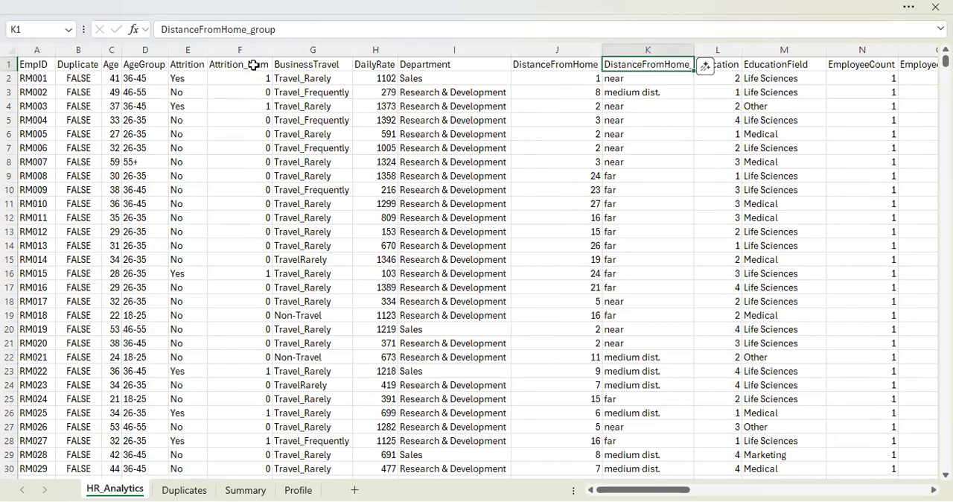
pyautogui.press('Down')
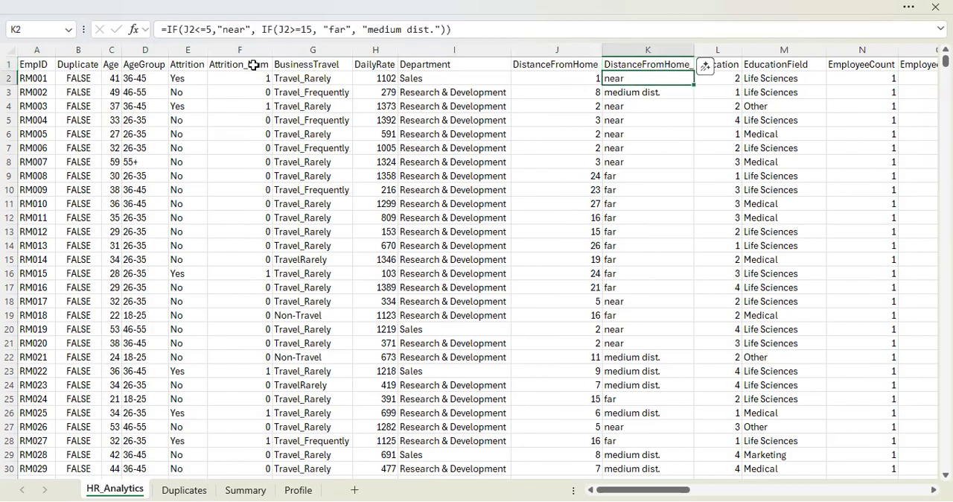
pyautogui.press('Down')
pyautogui.press('Down')
pyautogui.press('Up')
pyautogui.press('Up')
pyautogui.press('Up')
# - Examine the formula behind HourlyRate_group and the neighbouring HR_Analytics headers as far as MaritalStatus
pyautogui.press('Right')
pyautogui.press('Right')
pyautogui.press('Right')
pyautogui.press('Right')
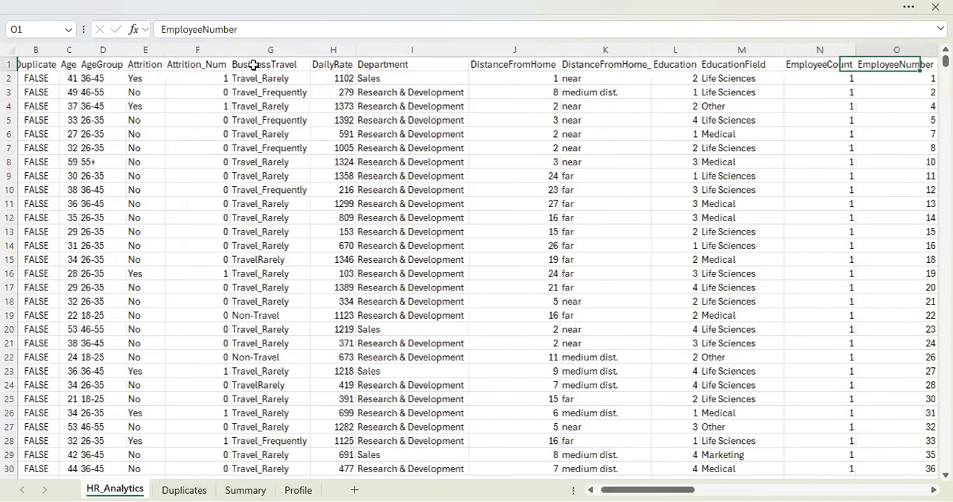
pyautogui.press('Right')
pyautogui.press('Right')
pyautogui.press('Right')
pyautogui.press('Right')
pyautogui.press('Right')
pyautogui.press('Left')
pyautogui.press('Down')
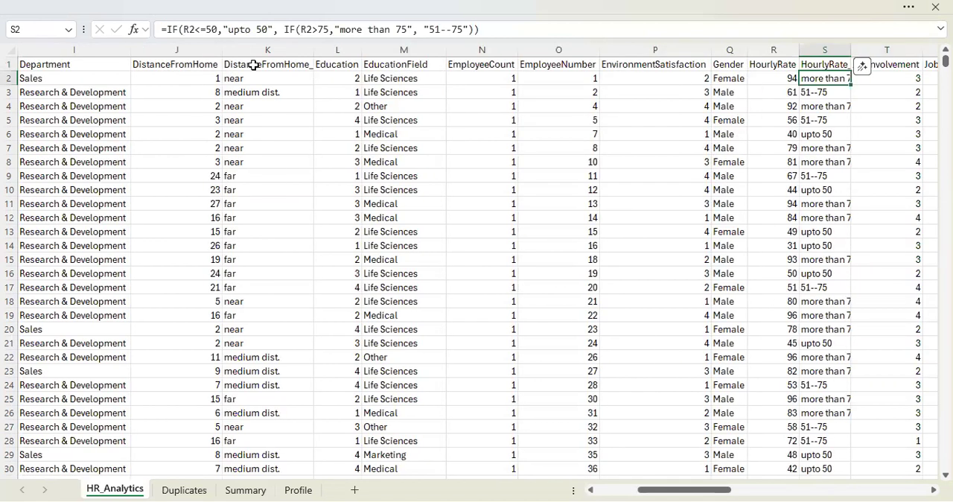
pyautogui.press('Up')
pyautogui.press('Down')
pyautogui.press('Up')
pyautogui.press('Down')
pyautogui.press('Up')
pyautogui.press('Right')
pyautogui.press('Right')
pyautogui.press('Right')
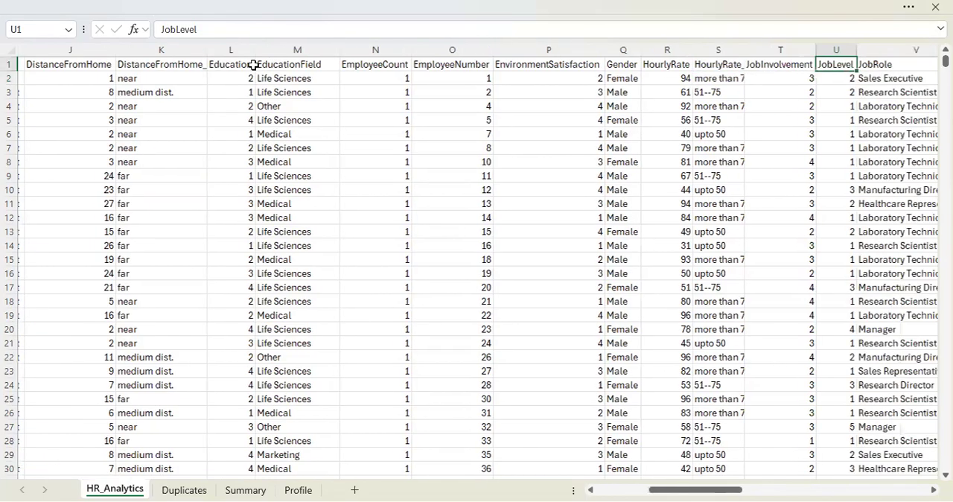
pyautogui.press('Right')
pyautogui.press('Right')
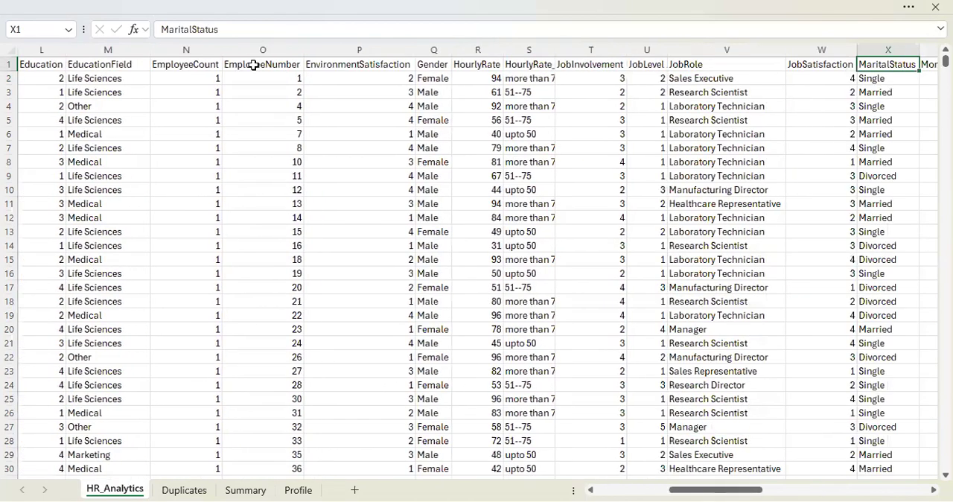
# - Review the V stage of the process checklist on the Summary sheet, beginning with Pivots and Charts
pyautogui.click(244, 489)
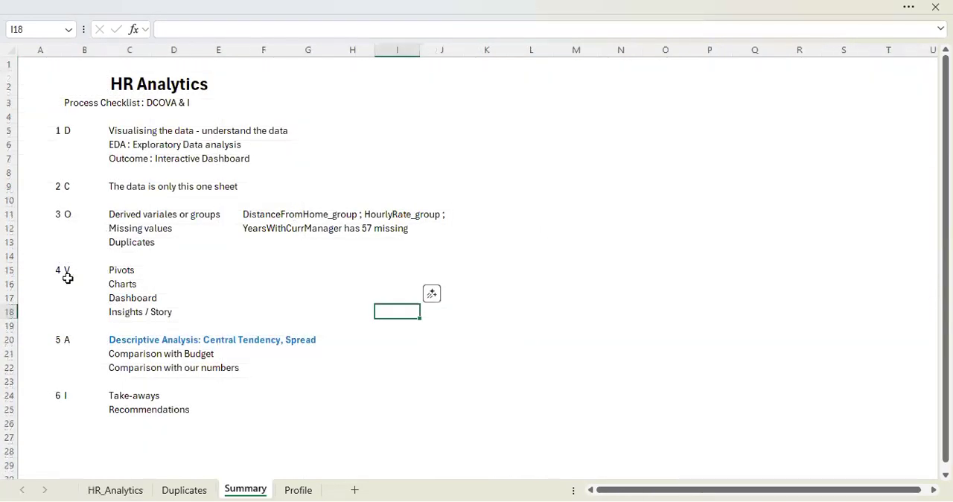
pyautogui.click(61, 273)
pyautogui.click(183, 270)
pyautogui.click(289, 280)
pyautogui.click(293, 264)
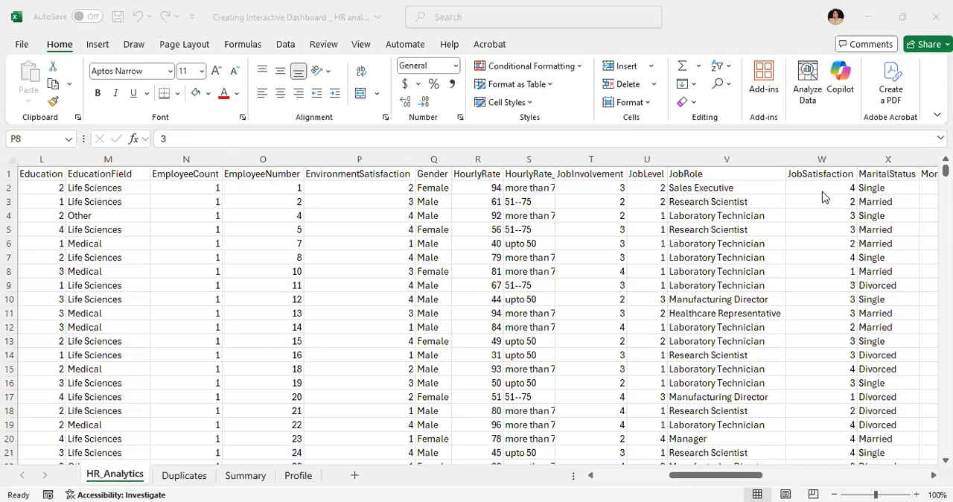
# - Replace the formulas in the HourlyRate_group column of HR_Analytics with their values
pyautogui.click(526, 159)
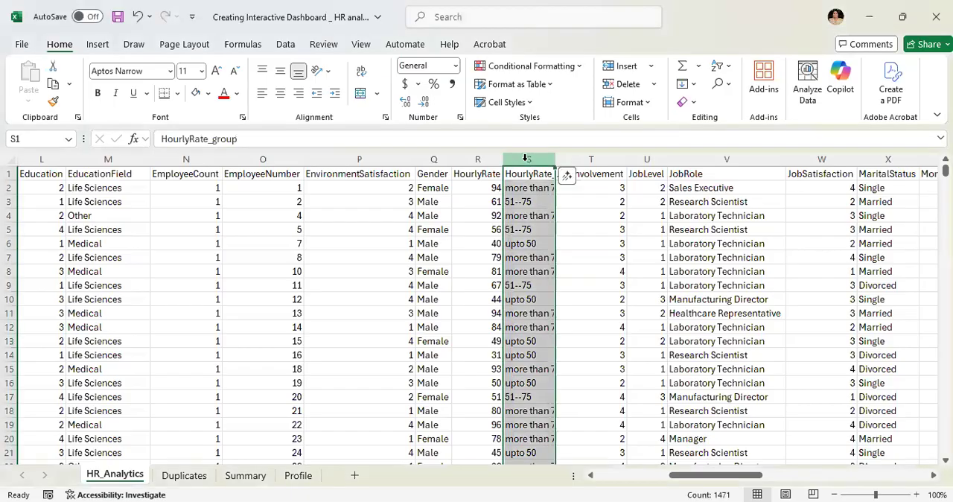
pyautogui.hotkey('ctrl', 'c')
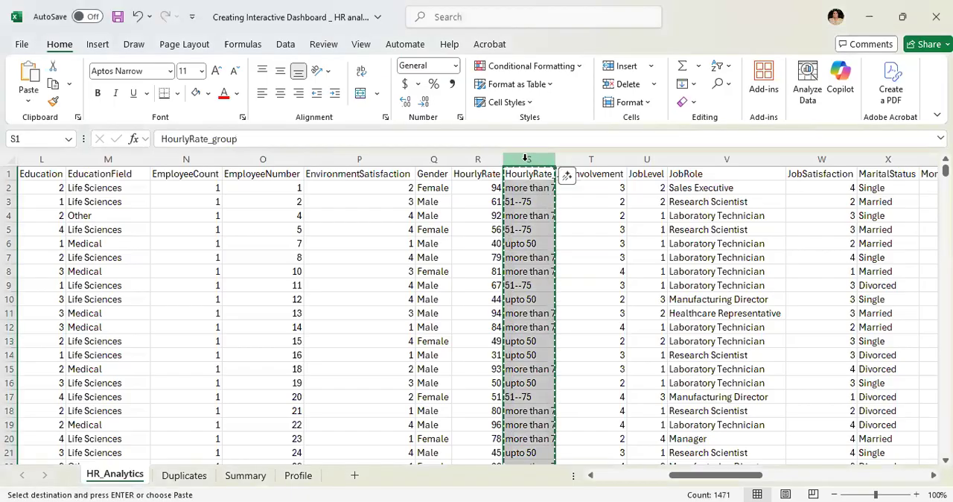
pyautogui.rightClick(527, 159)
pyautogui.click(579, 257)
pyautogui.click(530, 175)
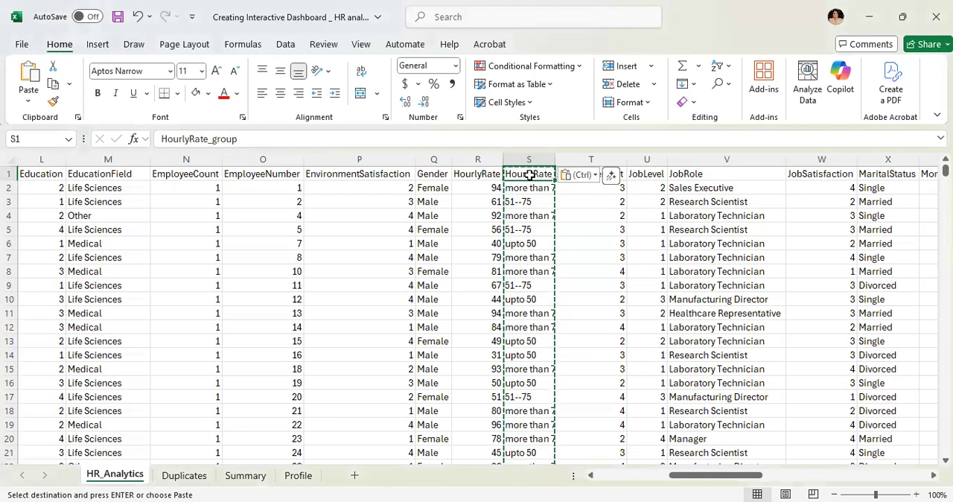
# - Replace the formulas in the DistanceFromHome_group column with their values and clear the copy selection
pyautogui.press('Left')
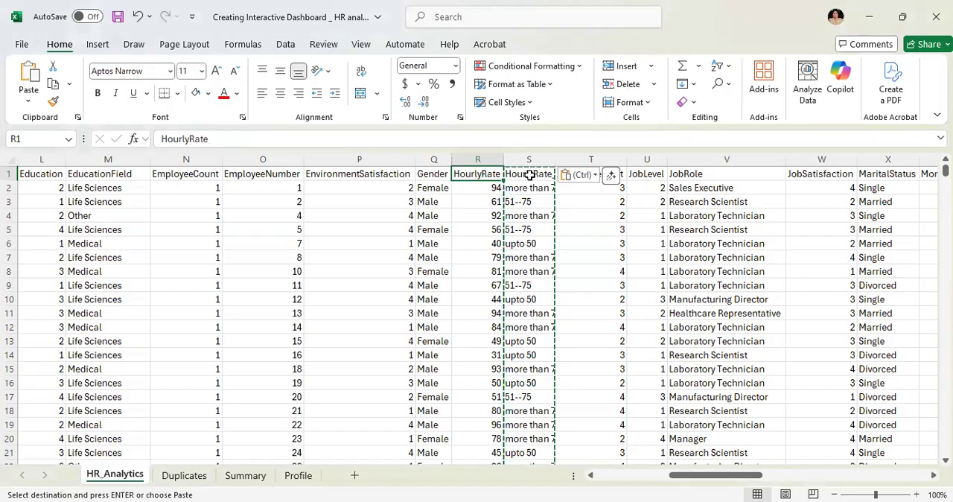
pyautogui.press('Left')
pyautogui.press('Left')
pyautogui.press('Left')
pyautogui.press('Left')
pyautogui.press('Left')
pyautogui.press('Left')
pyautogui.press('Left')
pyautogui.press('Left')
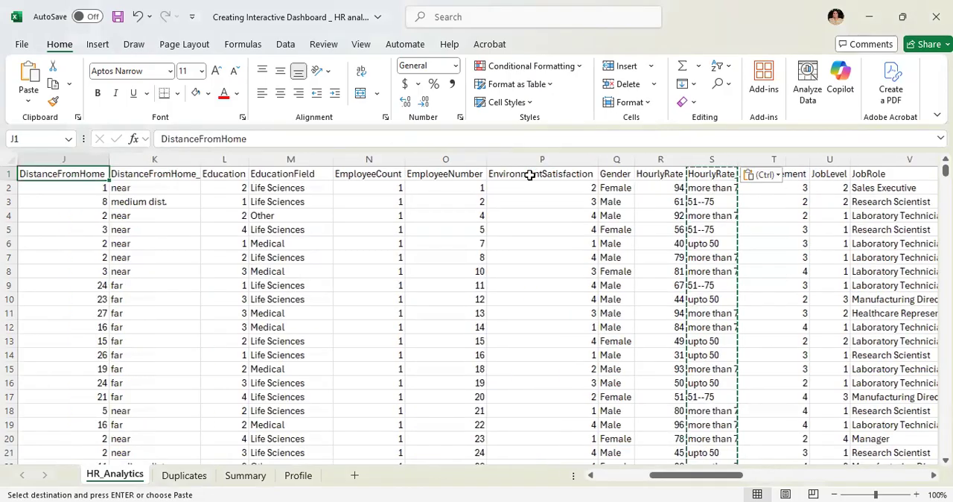
pyautogui.press('Left')
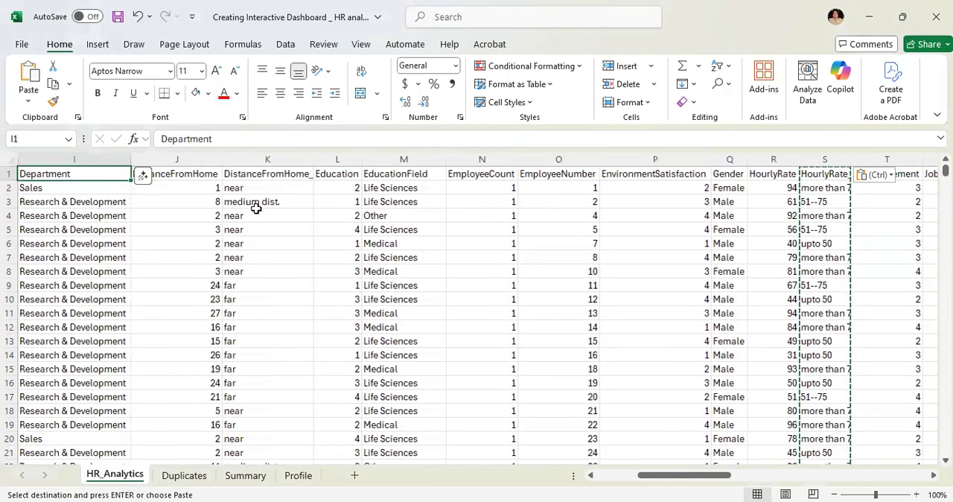
pyautogui.click(250, 185)
pyautogui.click(265, 158)
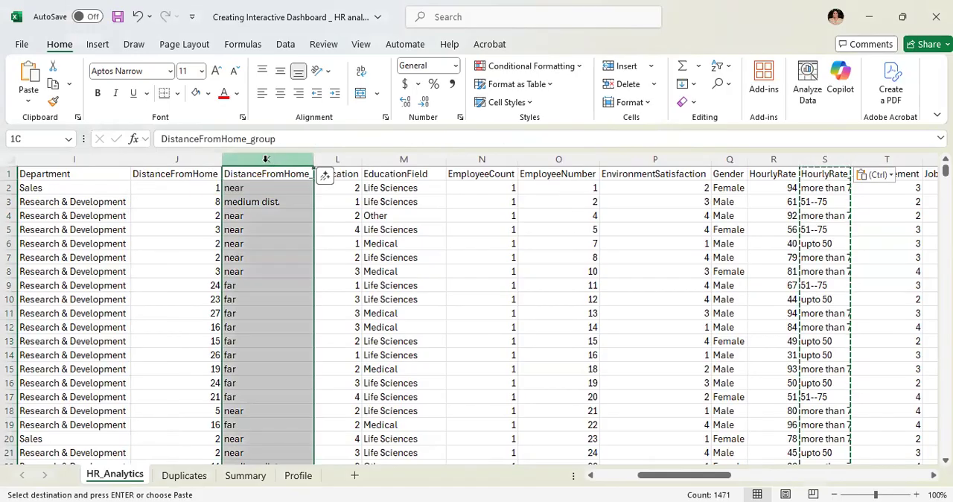
pyautogui.hotkey('ctrl', 'c')
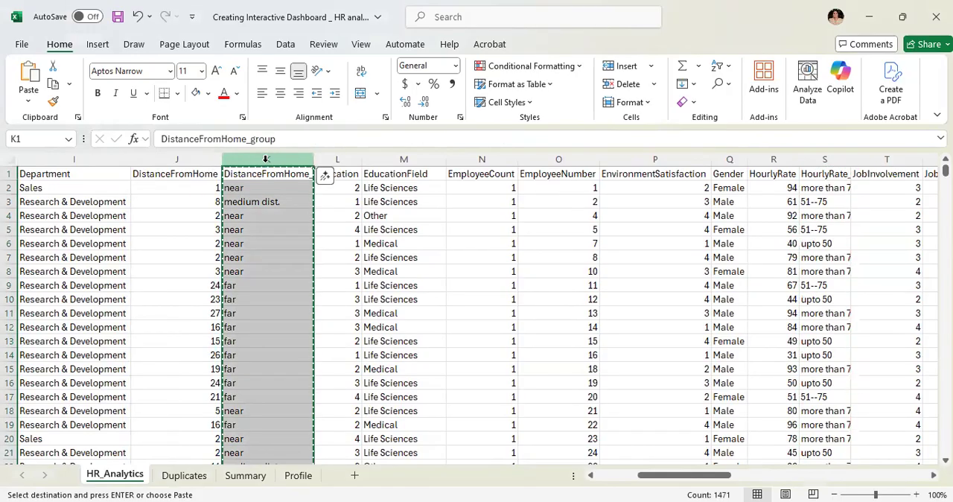
pyautogui.rightClick(313, 250)
pyautogui.click(320, 256)
pyautogui.click(260, 226)
pyautogui.press('Escape')
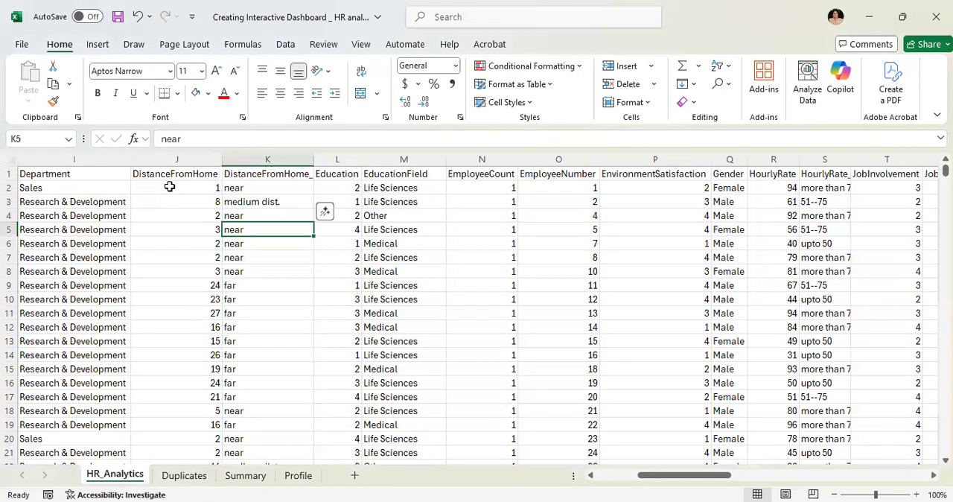
# - Insert a PivotTable on a new worksheet from all the HR_Analytics data, columns A to AP
pyautogui.click(8, 161)
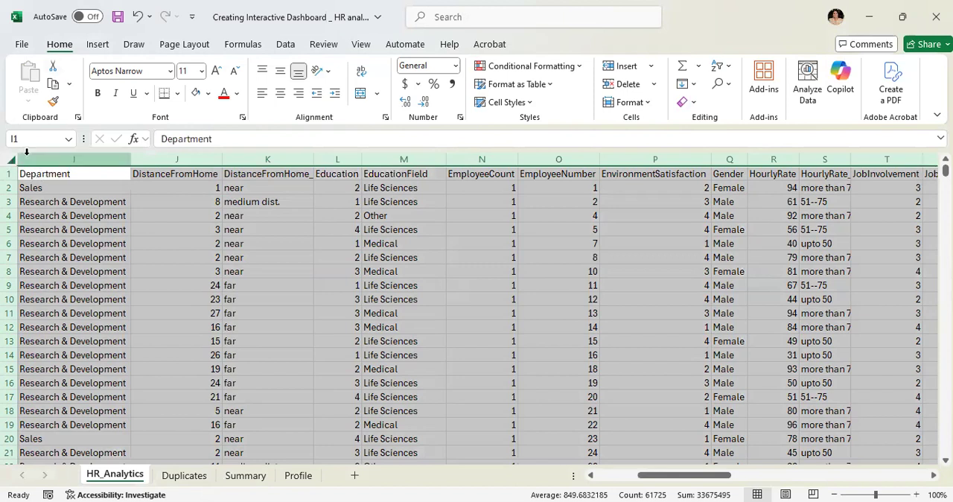
pyautogui.click(99, 46)
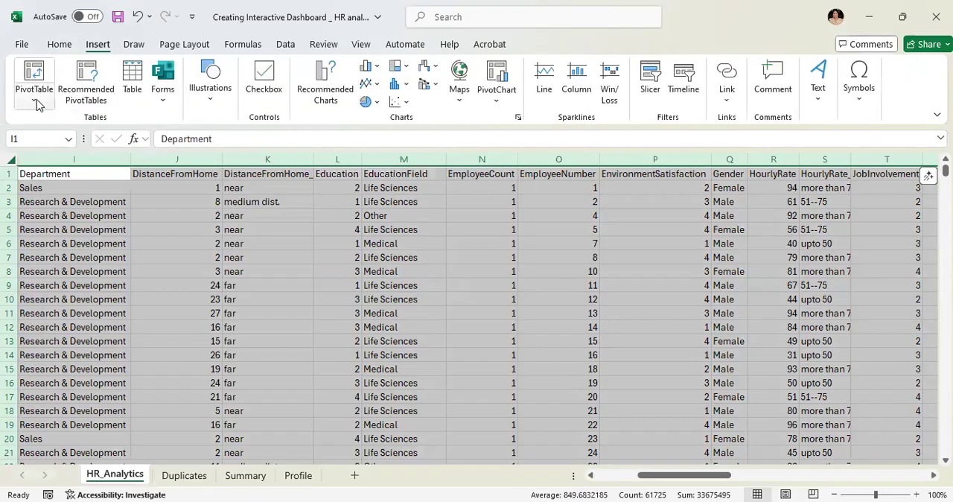
pyautogui.click(38, 105)
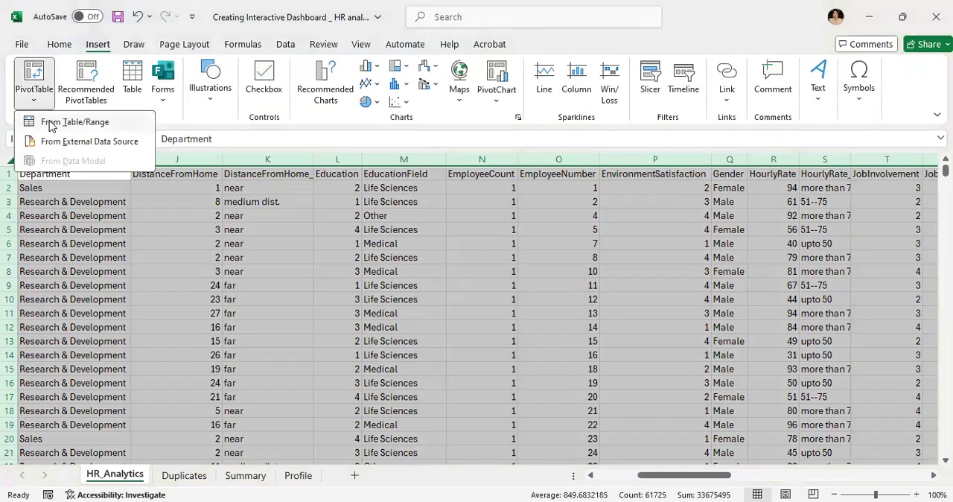
pyautogui.click(51, 123)
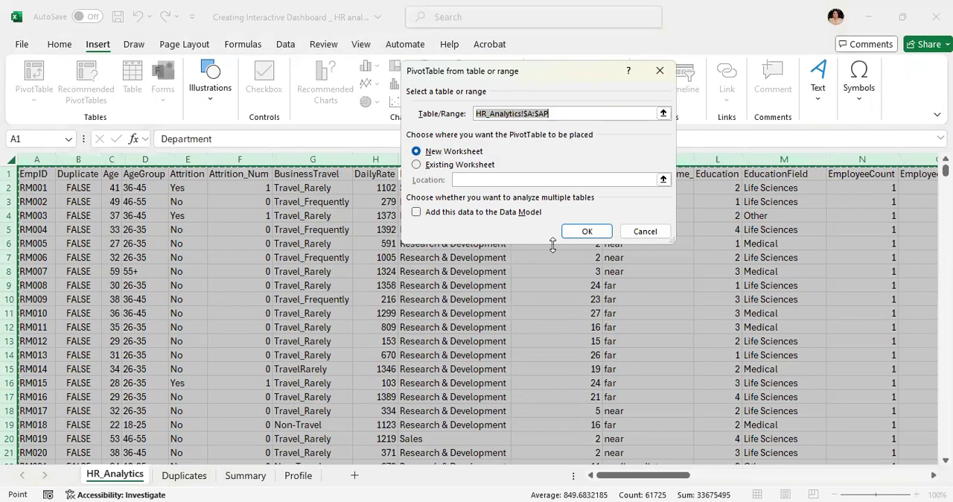
pyautogui.click(595, 234)
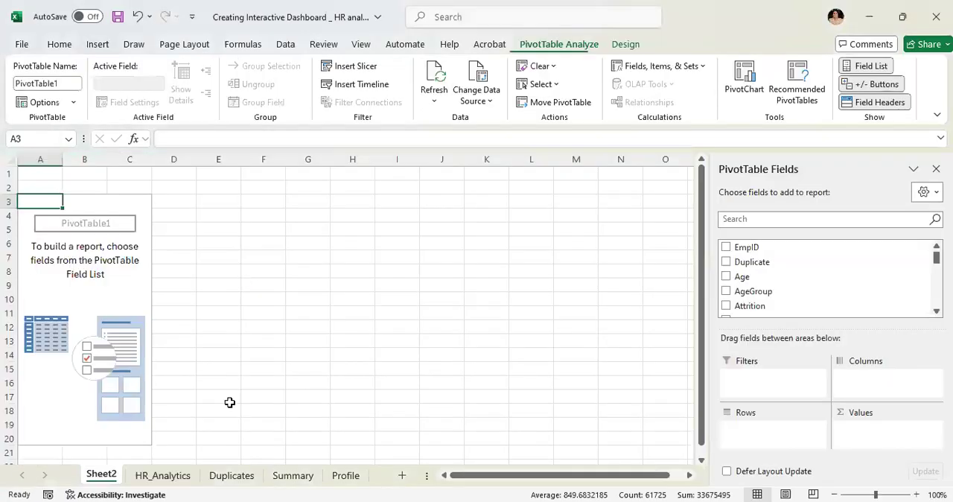
# - Switch the new PivotTable to the classic PivotTable layout through its options
pyautogui.rightClick(46, 202)
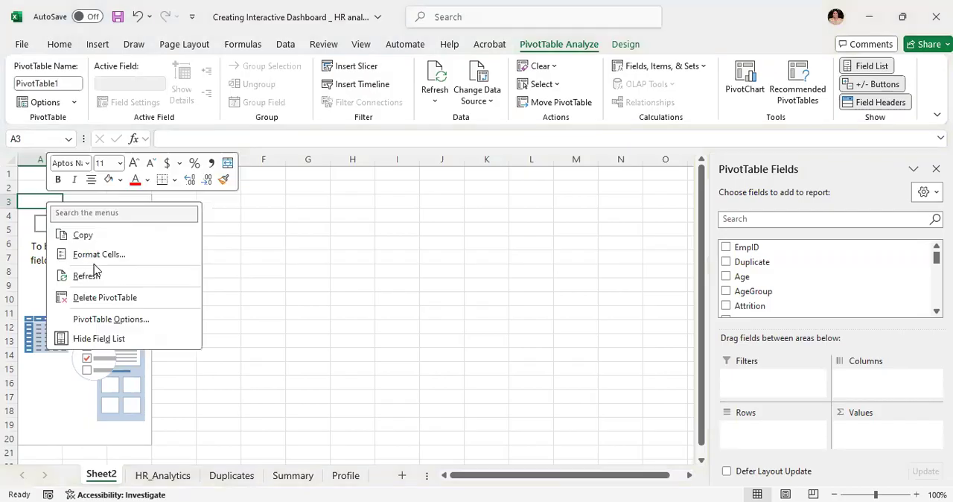
pyautogui.click(84, 321)
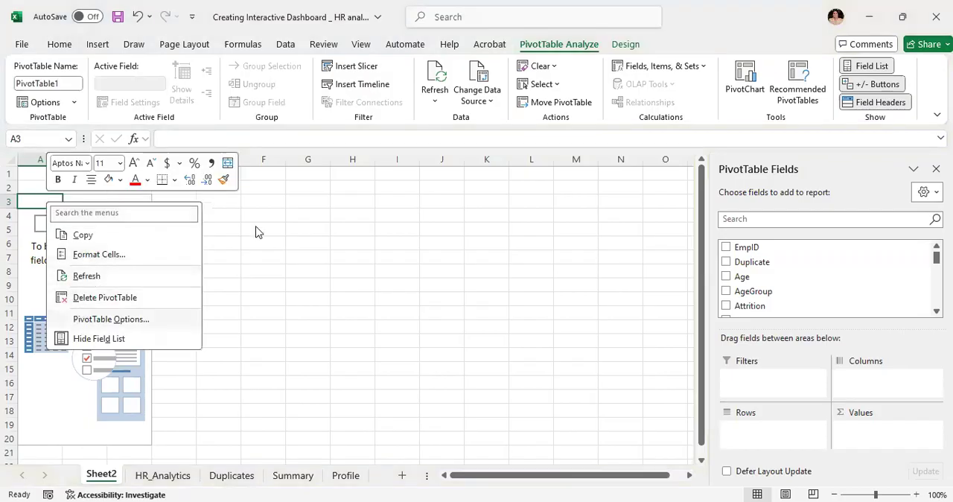
pyautogui.click(108, 304)
pyautogui.click(226, 466)
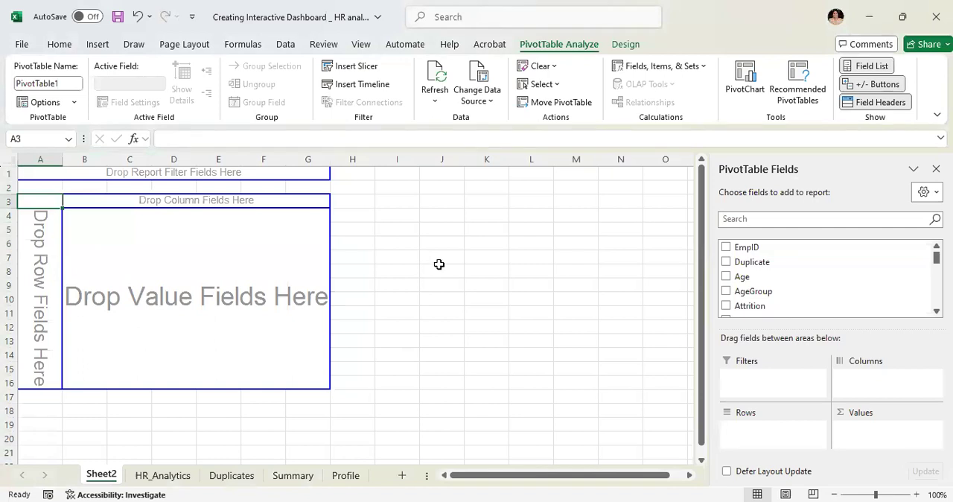
# - Build the PivotTable with the count of EmpID as values, AgeGroup as rows and Attrition as columns
pyautogui.moveTo(741, 248); pyautogui.dragTo(267, 249)
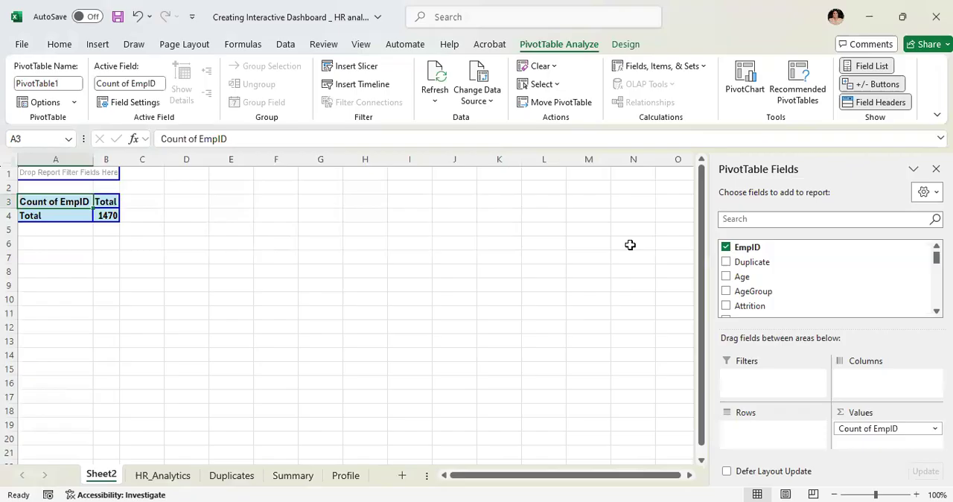
pyautogui.moveTo(733, 297); pyautogui.dragTo(62, 220)
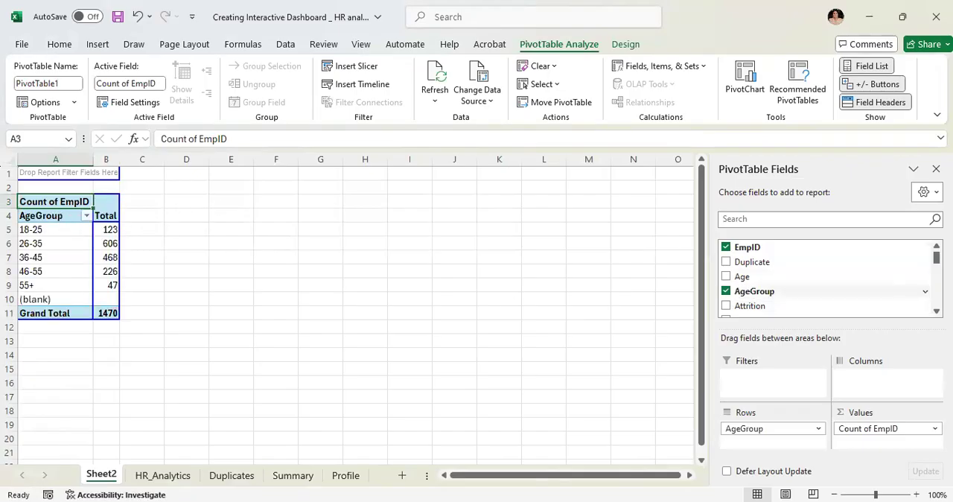
pyautogui.scroll(-2, 827, 279)
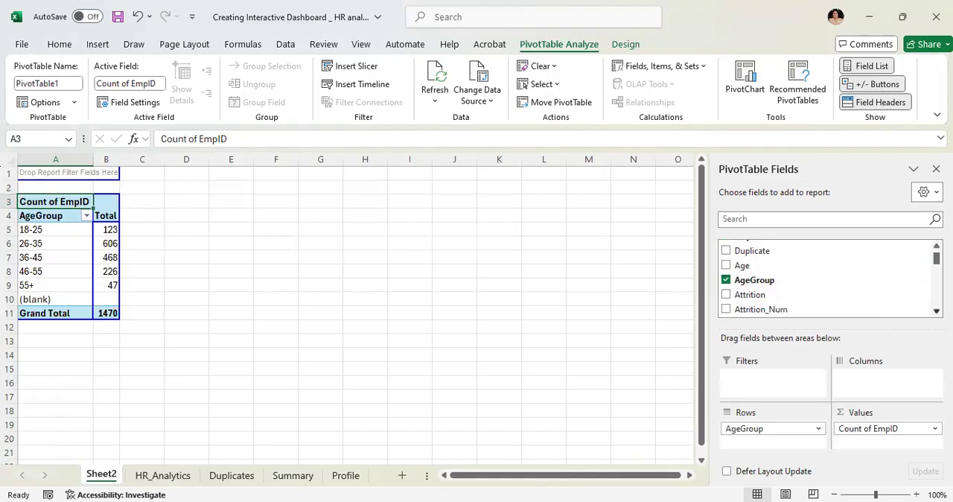
pyautogui.moveTo(751, 276); pyautogui.dragTo(113, 211)
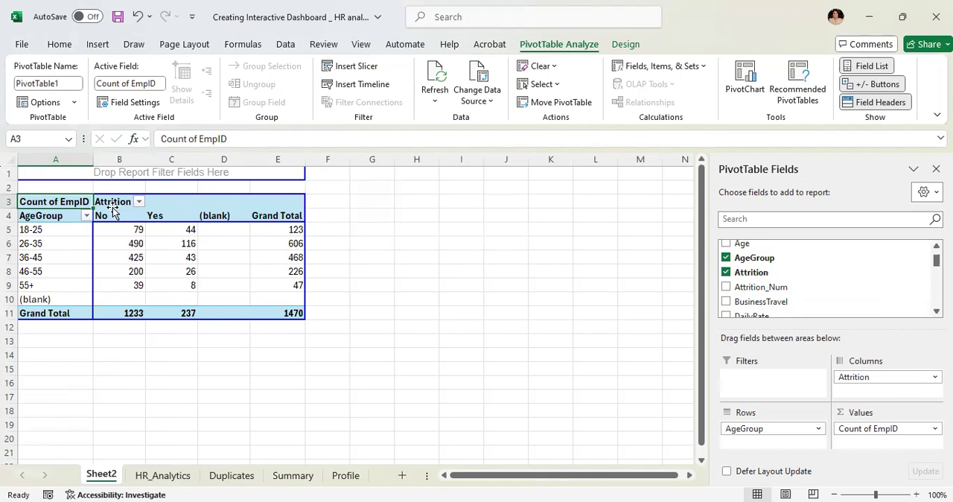
pyautogui.click(57, 217)
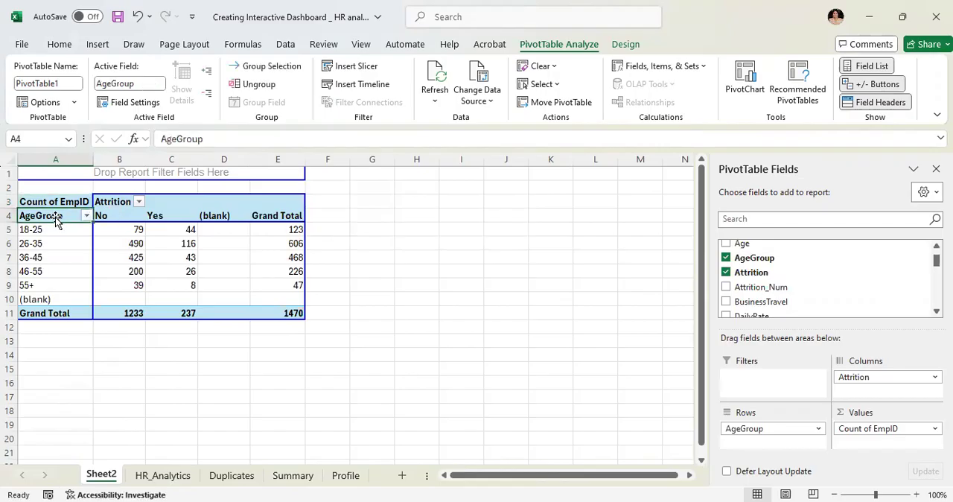
pyautogui.hotkey('shift', 'Right')
pyautogui.hotkey('shift', 'Right')
pyautogui.hotkey('shift', 'Right')
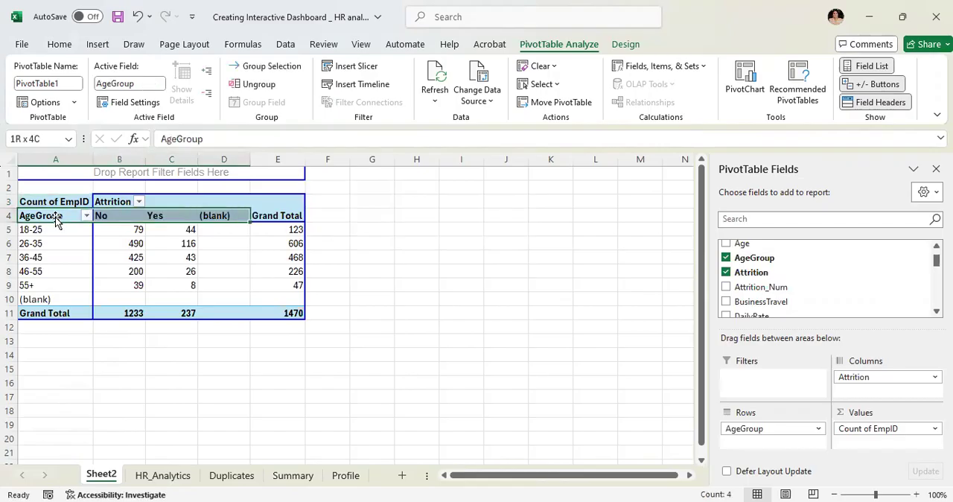
pyautogui.hotkey('shift', 'Right')
pyautogui.hotkey('shift', 'Down')
pyautogui.hotkey('shift', 'Down')
pyautogui.hotkey('shift', 'Down')
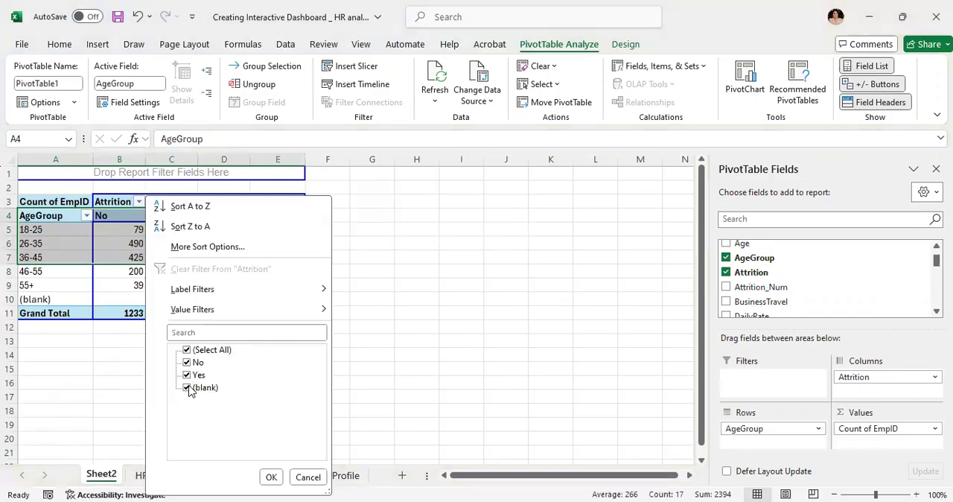
# - Filter the (blank) items out of both the Attrition columns and the AgeGroup rows of the PivotTable
pyautogui.click(187, 387)
pyautogui.click(270, 477)
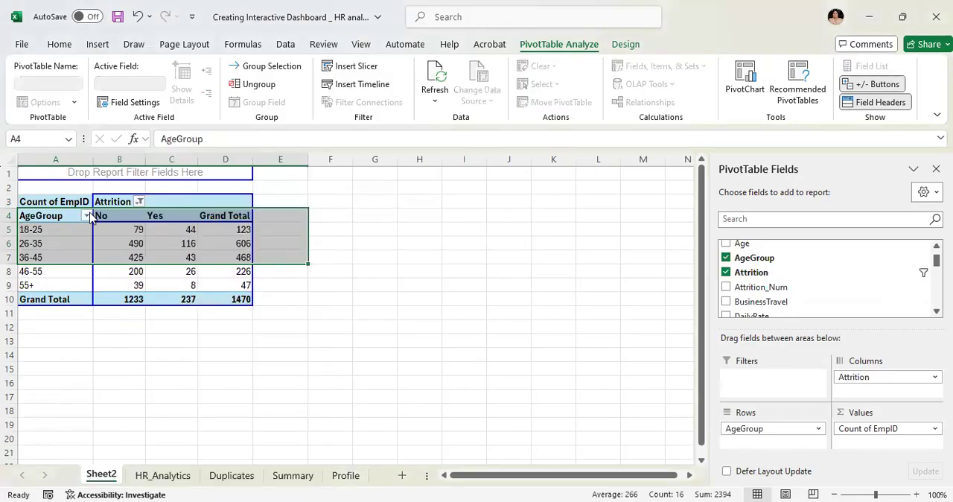
pyautogui.click(134, 432)
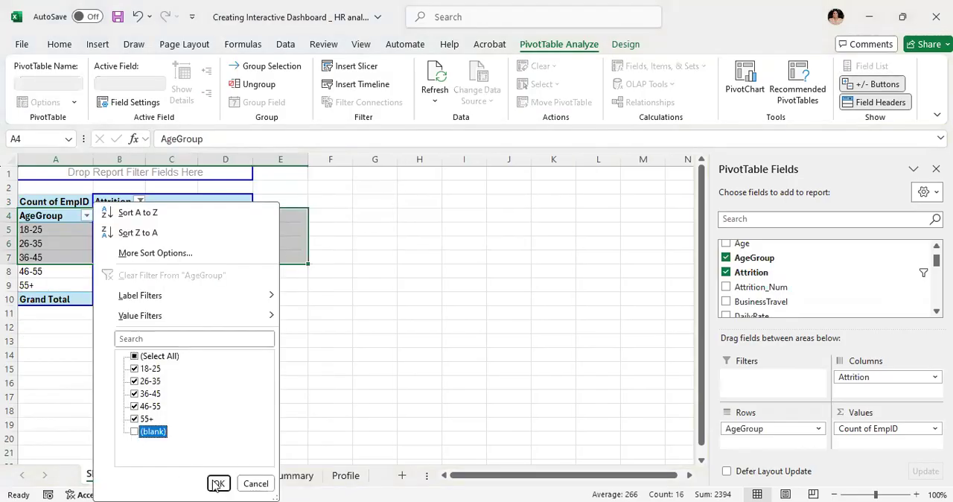
pyautogui.click(218, 484)
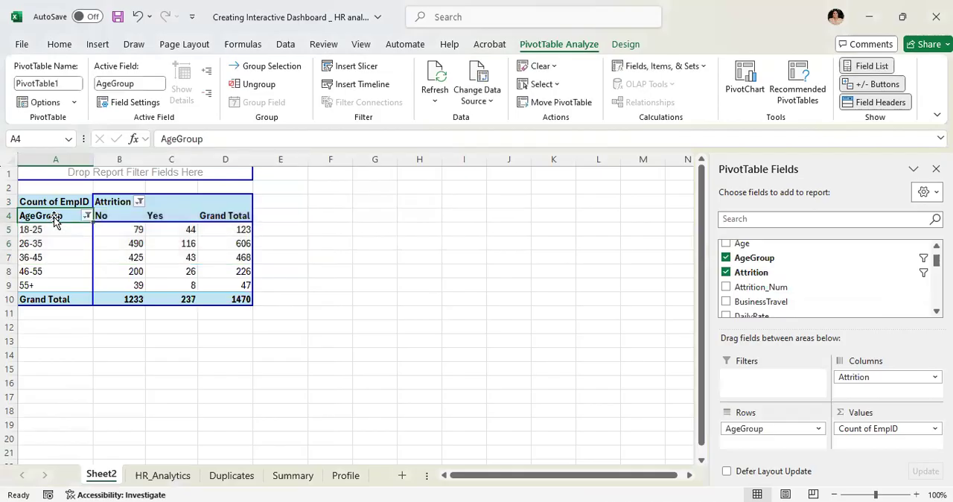
# - Insert a 2-D clustered column chart from PivotTable range A4:D9 and move it beside the table so it covers no data
pyautogui.hotkey('shift', 'Right')
pyautogui.hotkey('shift', 'Right')
pyautogui.hotkey('shift', 'Right')
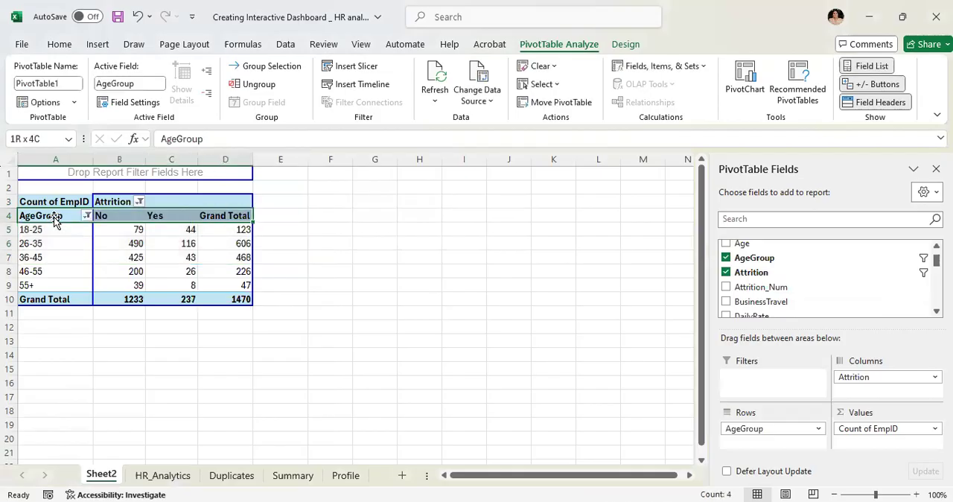
pyautogui.hotkey('shift', 'Down')
pyautogui.hotkey('shift', 'Down')
pyautogui.hotkey('shift', 'Down')
pyautogui.hotkey('shift', 'Down')
pyautogui.hotkey('shift', 'Down')
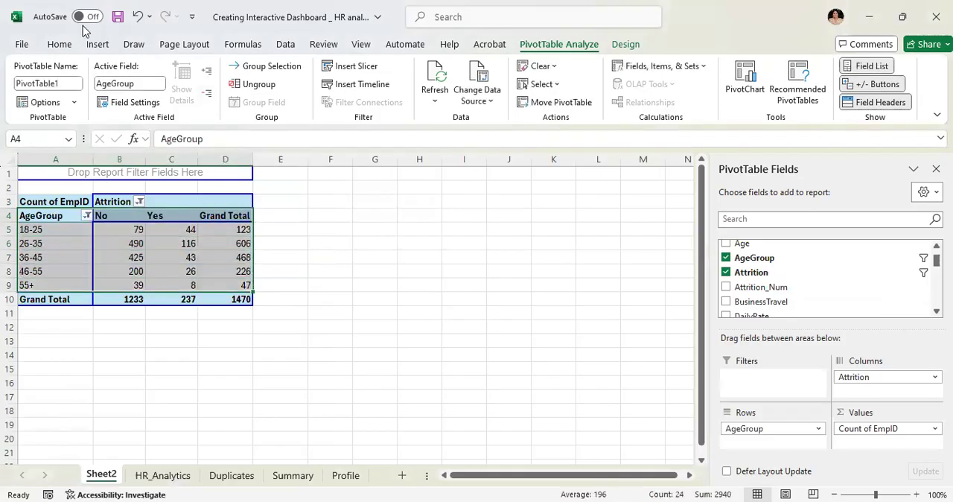
pyautogui.click(99, 48)
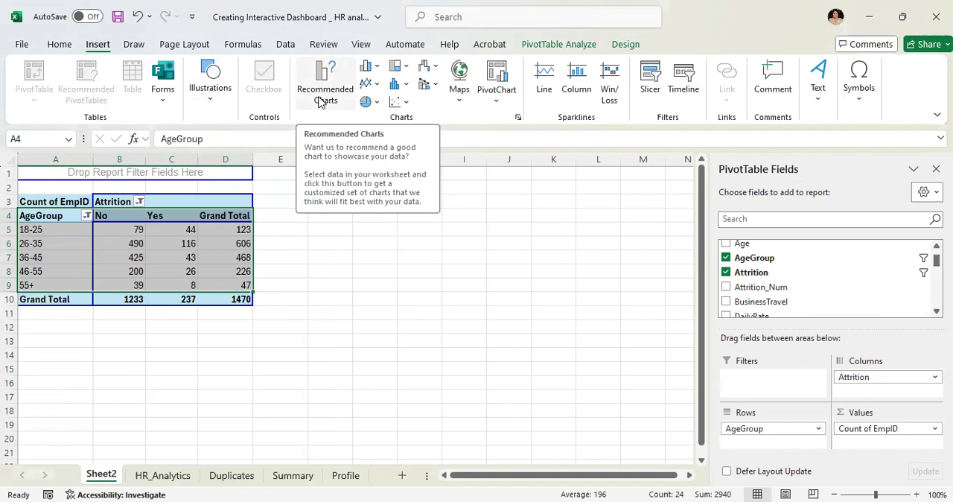
pyautogui.click(370, 67)
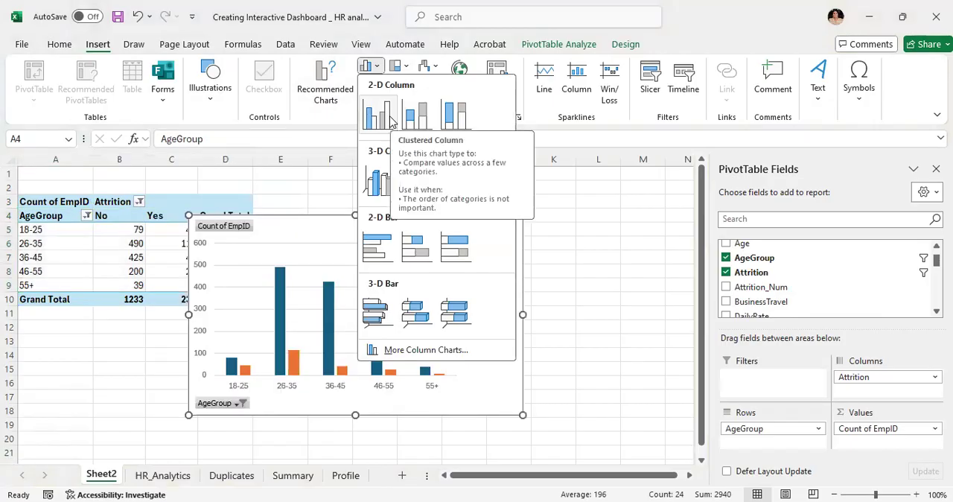
pyautogui.click(391, 122)
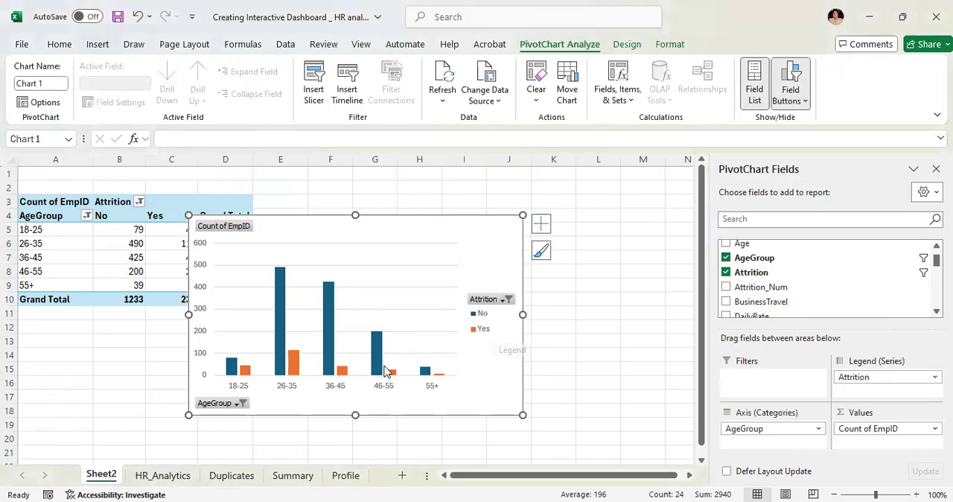
pyautogui.moveTo(227, 371)
pyautogui.moveTo(419, 220); pyautogui.dragTo(543, 173)
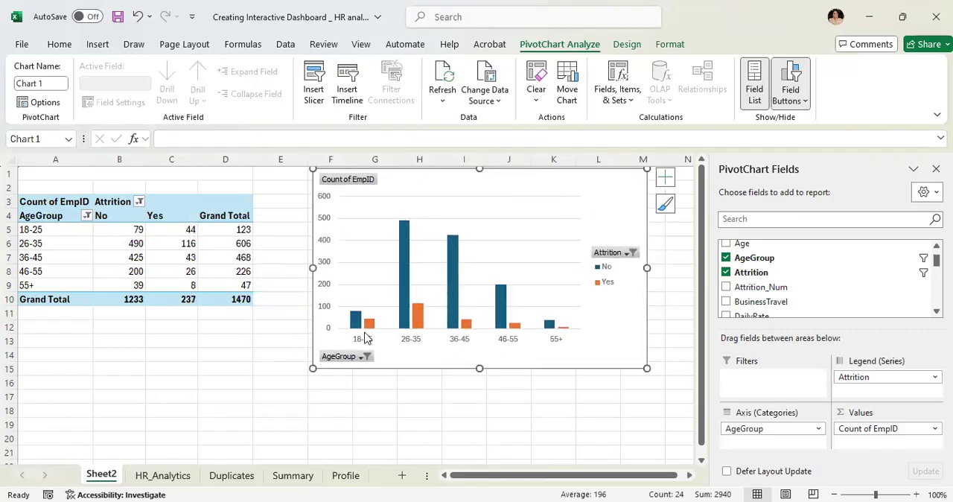
# - Filter the chart's AgeGroup field to show only 18-25
pyautogui.click(366, 356)
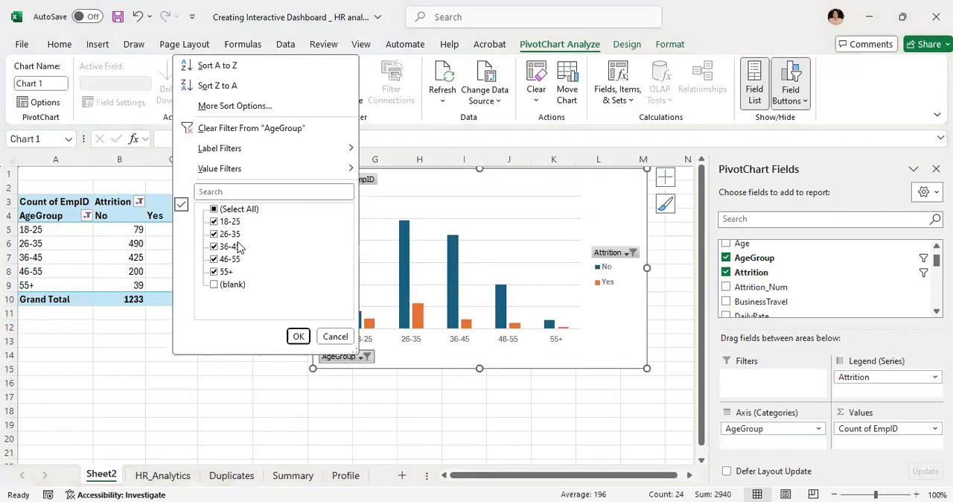
pyautogui.click(215, 209)
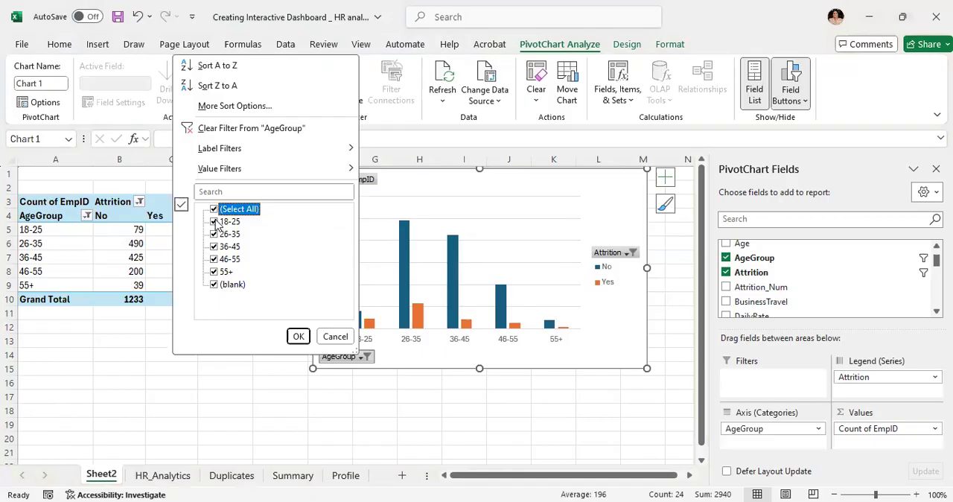
pyautogui.click(214, 209)
pyautogui.click(215, 222)
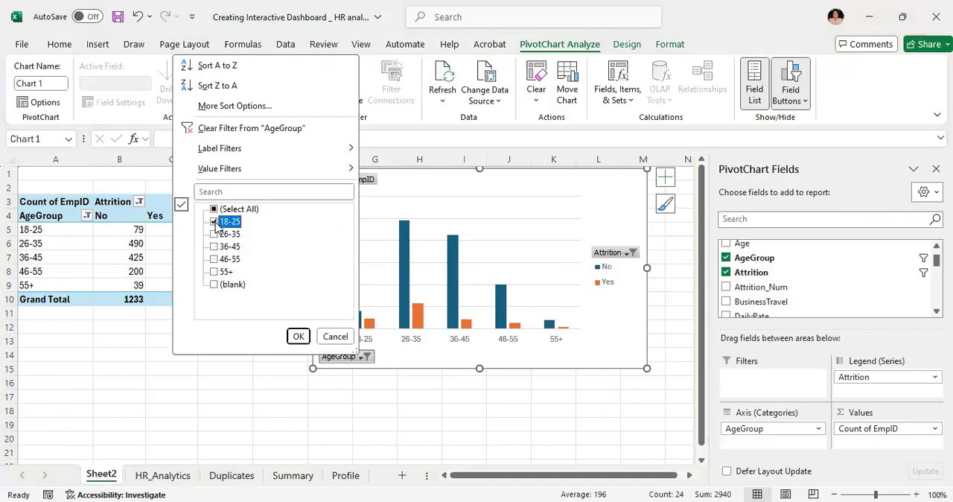
pyautogui.click(298, 336)
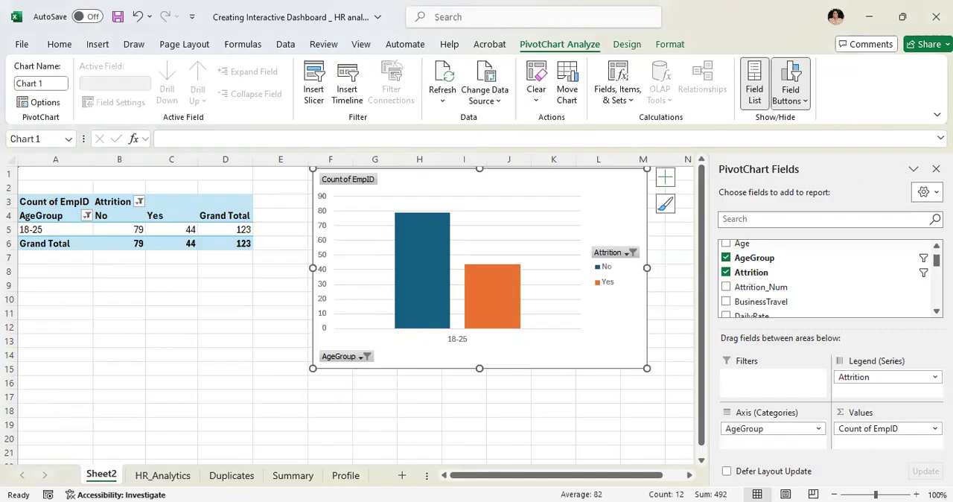
# - Hide the PivotChart field list and undo the AgeGroup filter
pyautogui.click(936, 169)
pyautogui.click(806, 217)
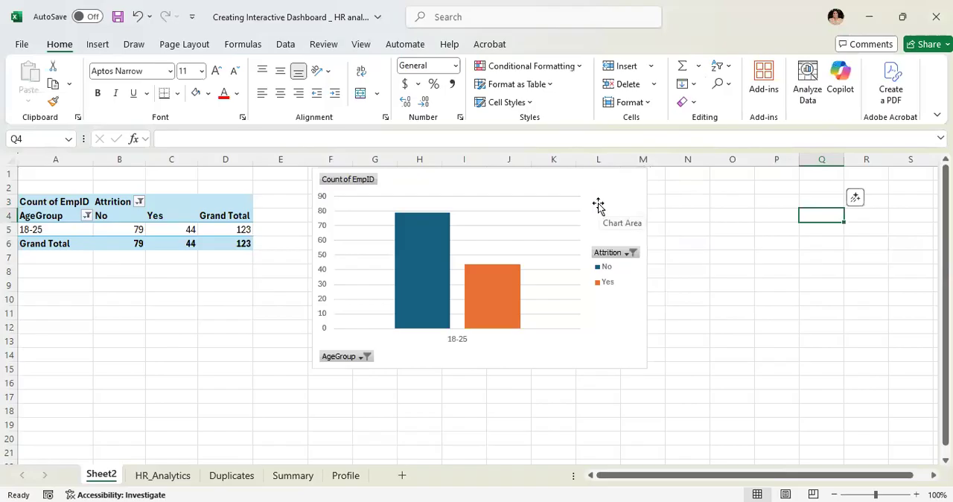
pyautogui.hotkey('ctrl', 'z')
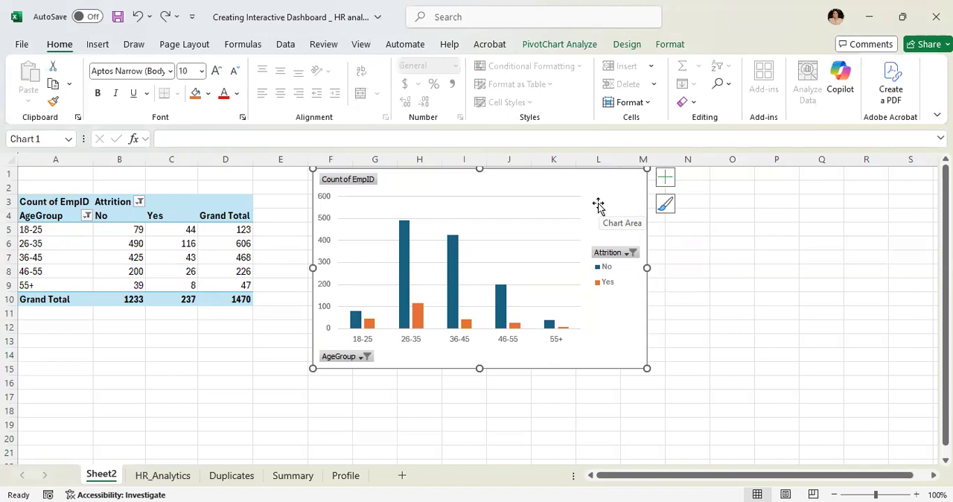
# - Move the Attrition field from the PivotTable's columns to its report filter and place the chart closer to the table
pyautogui.rightClick(109, 204)
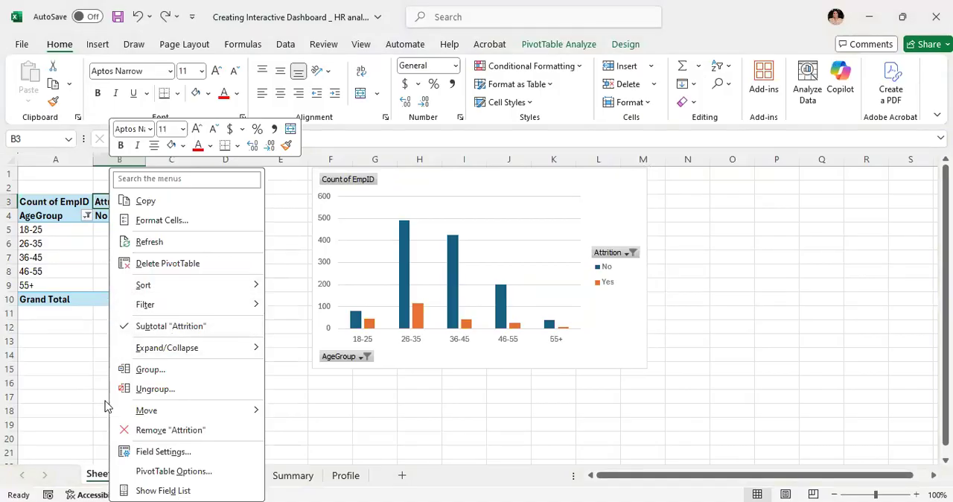
pyautogui.press('Escape')
pyautogui.moveTo(125, 202); pyautogui.dragTo(80, 177)
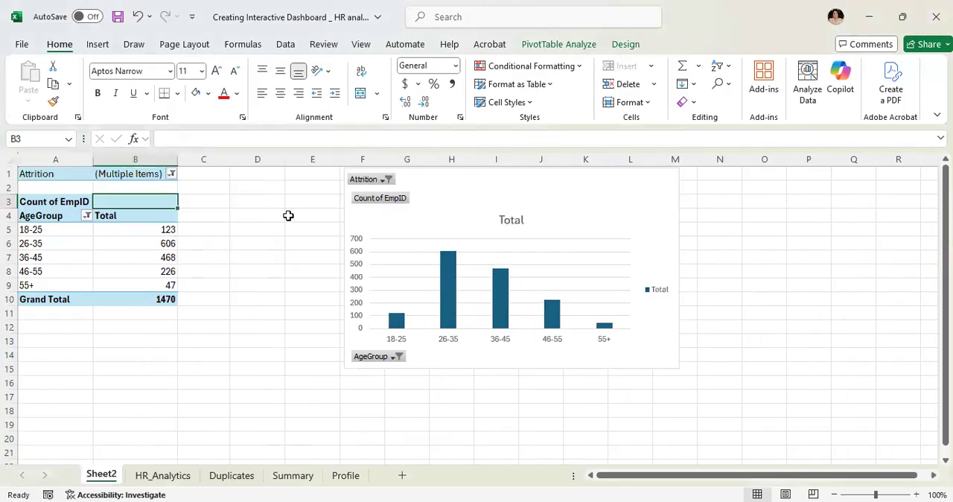
pyautogui.moveTo(575, 180); pyautogui.dragTo(424, 187)
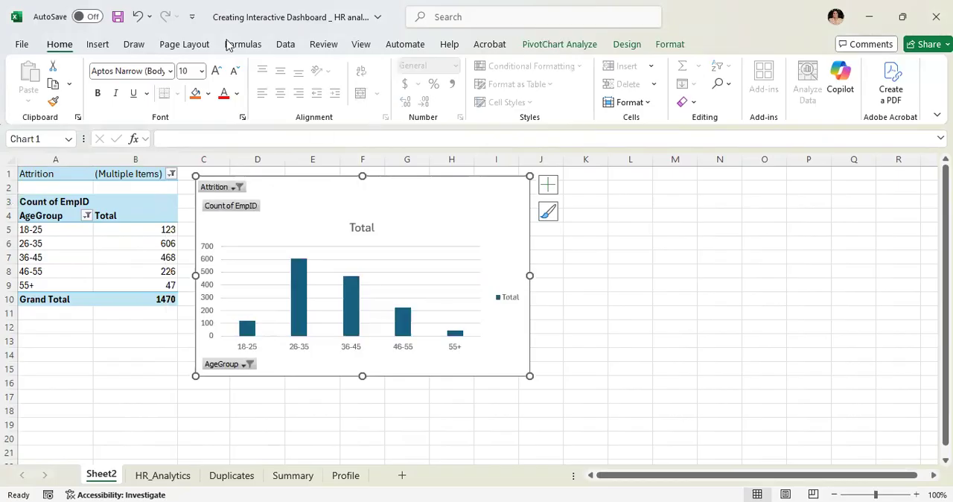
# - Change the age group chart from clustered column to a Doughnut chart and deselect it
pyautogui.click(548, 185)
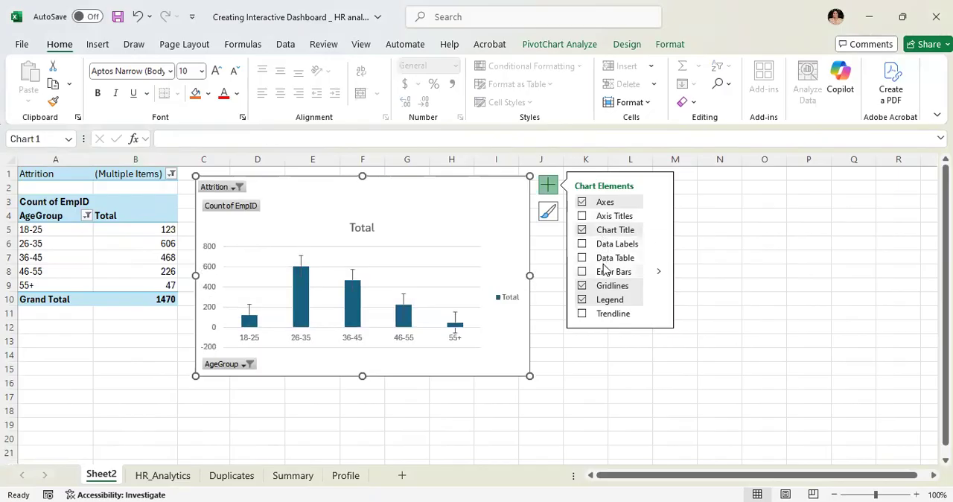
pyautogui.rightClick(400, 181)
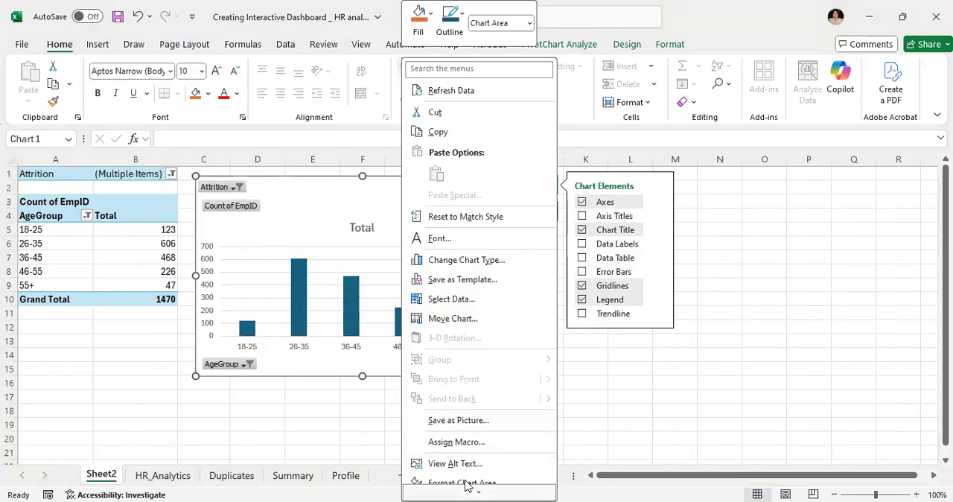
pyautogui.moveTo(467, 489)
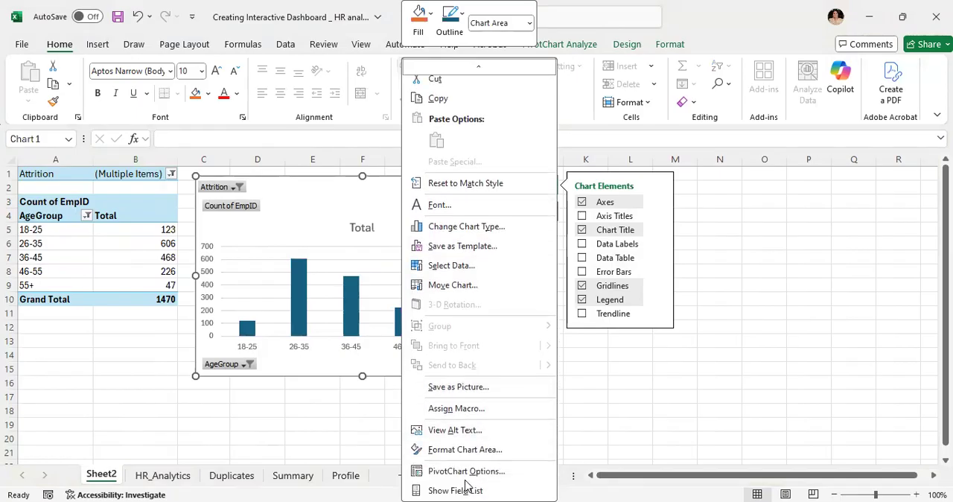
pyautogui.click(467, 228)
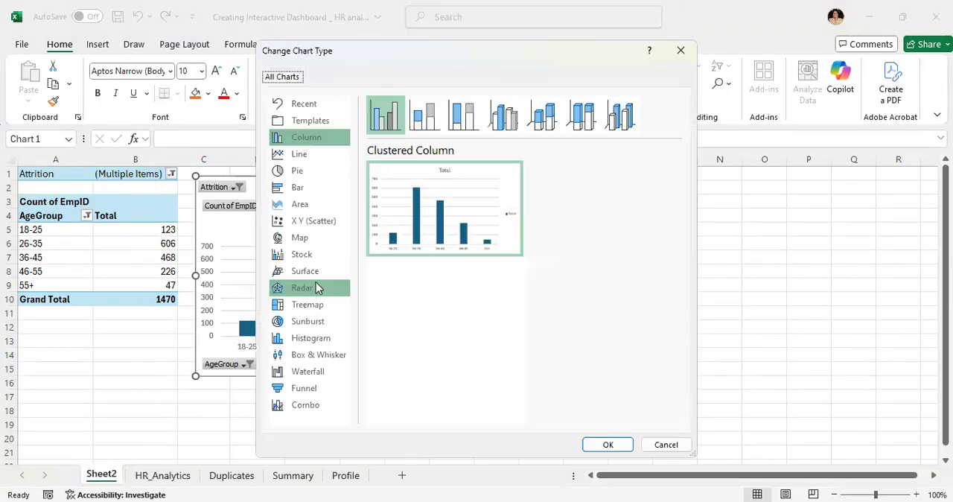
pyautogui.click(297, 173)
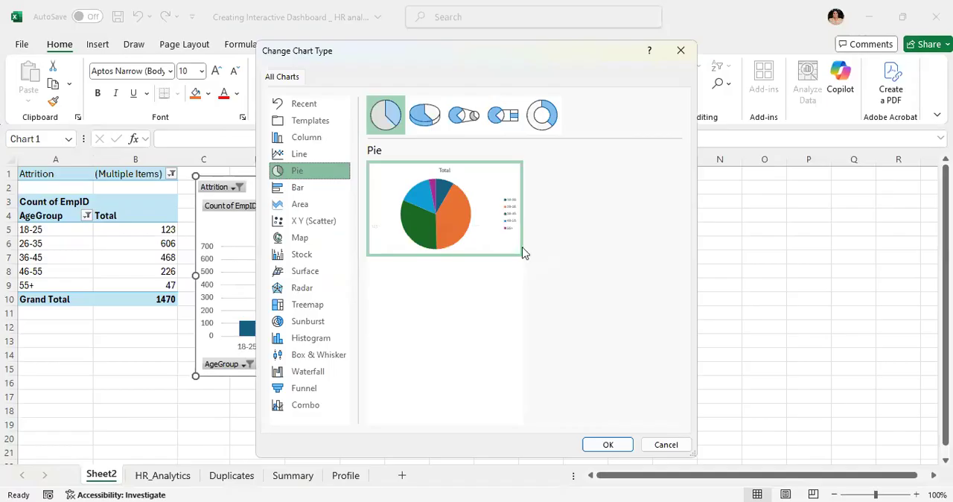
pyautogui.click(550, 116)
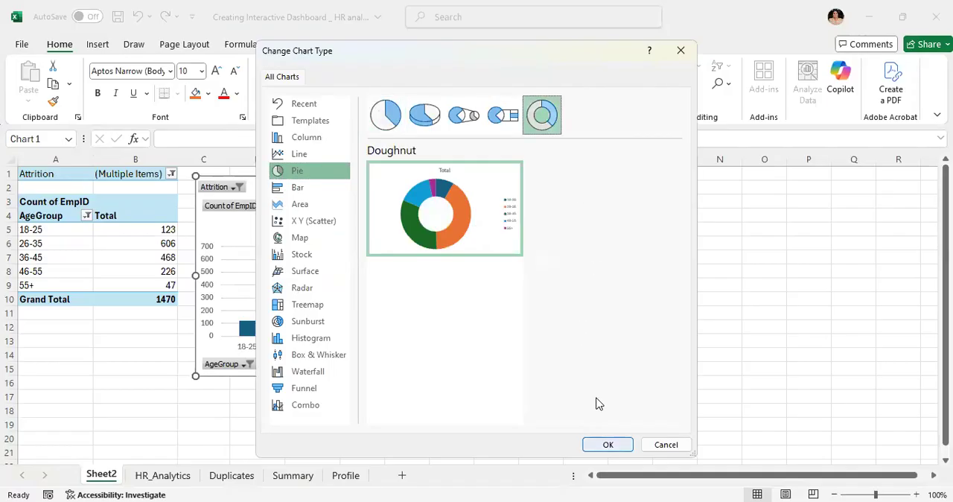
pyautogui.press('Return')
pyautogui.click(382, 316)
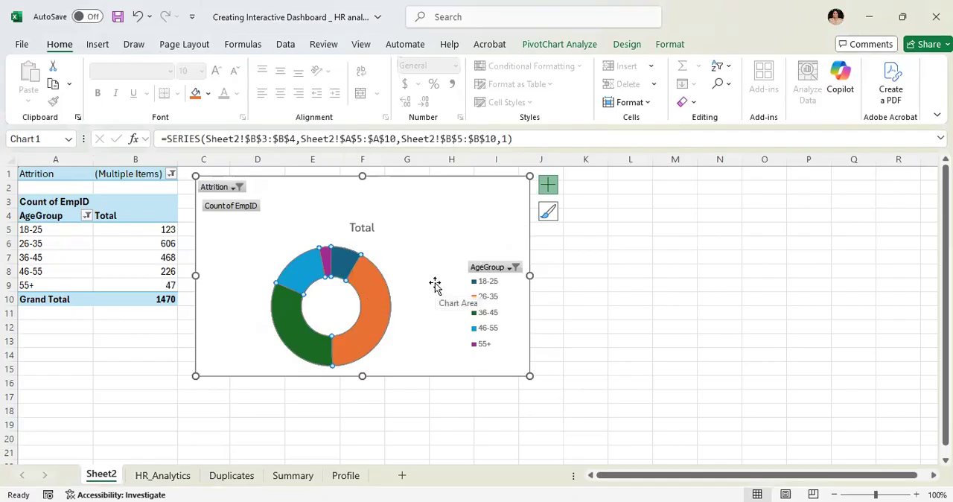
pyautogui.click(630, 284)
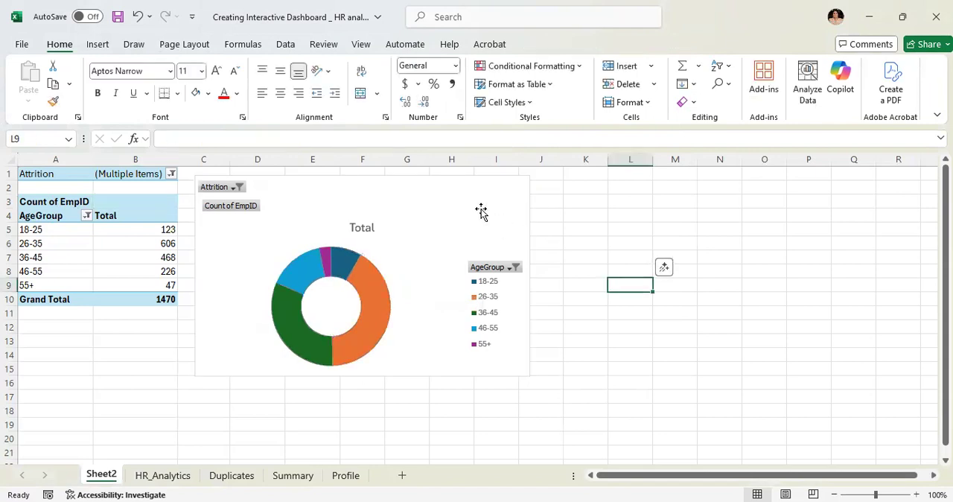
pyautogui.click(288, 46)
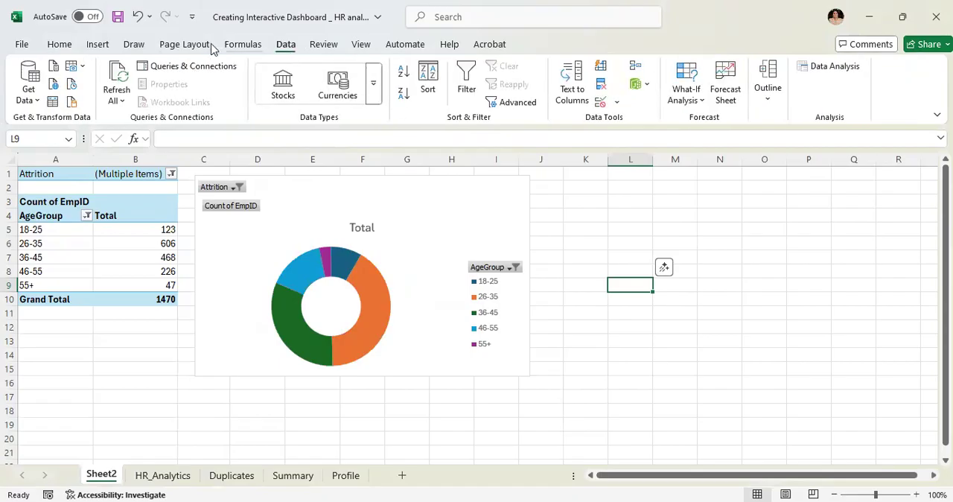
pyautogui.click(105, 50)
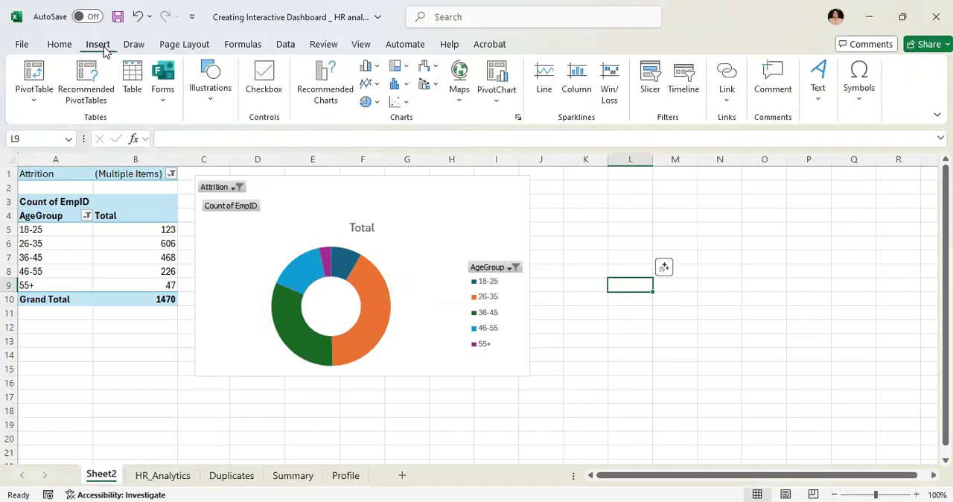
pyautogui.click(648, 78)
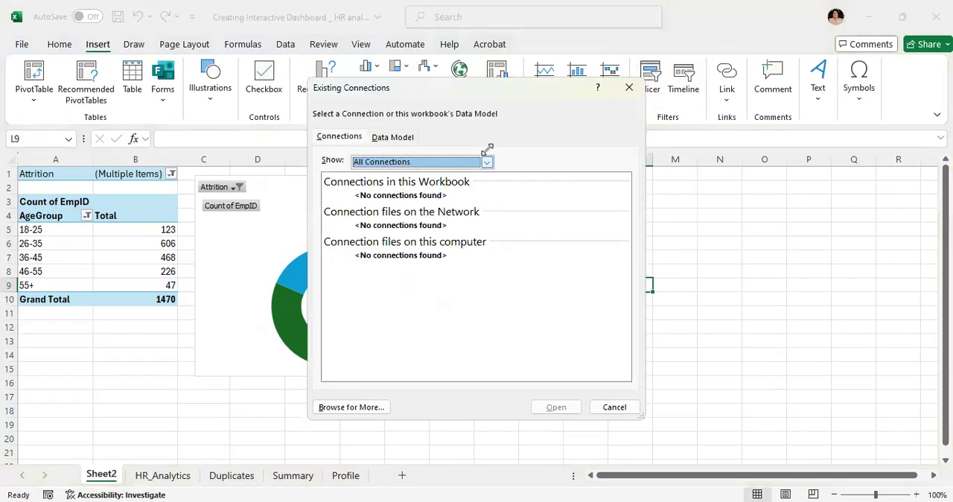
pyautogui.click(630, 87)
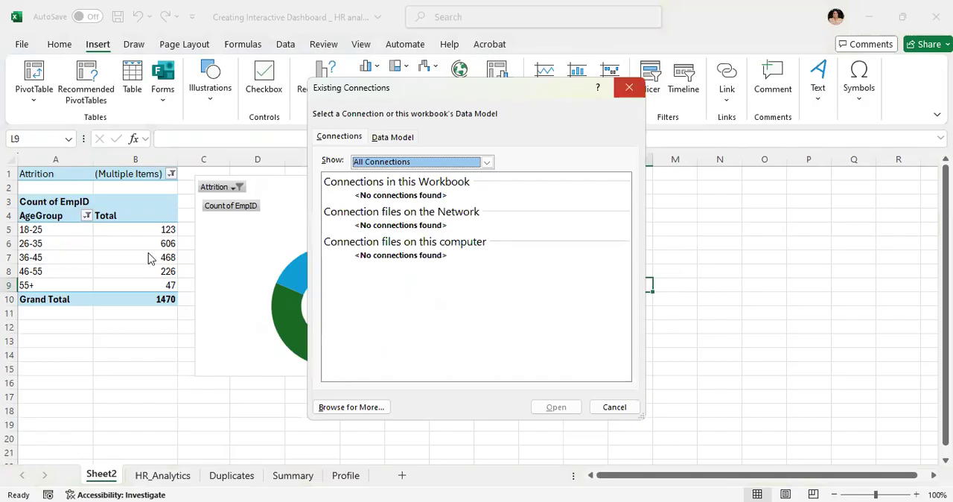
# - Insert a slicer for the PivotTable's Attrition field and place it beside the doughnut chart, past its legend
pyautogui.click(150, 257)
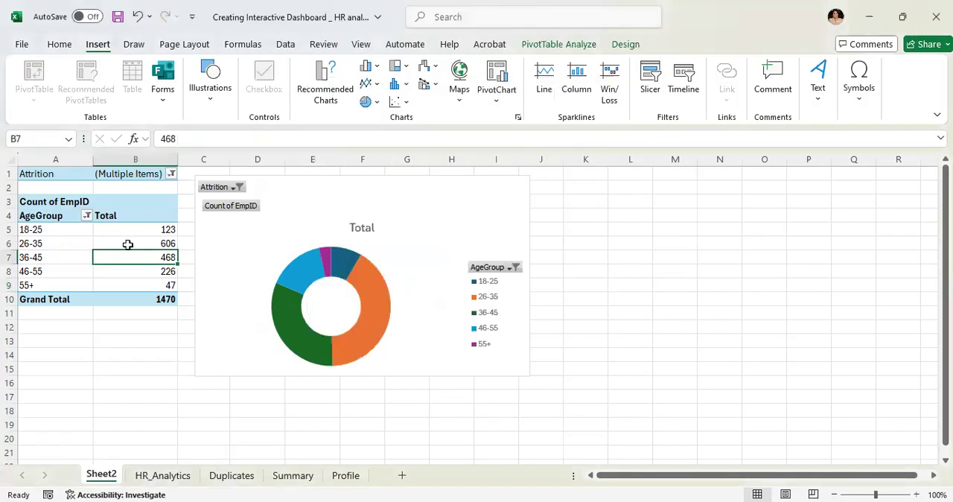
pyautogui.click(51, 232)
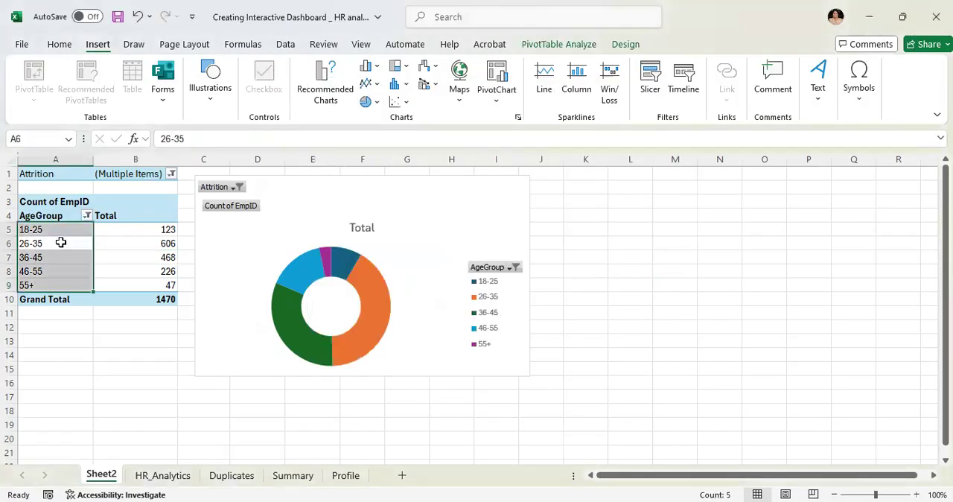
pyautogui.rightClick(61, 243)
pyautogui.press('Escape')
pyautogui.click(650, 80)
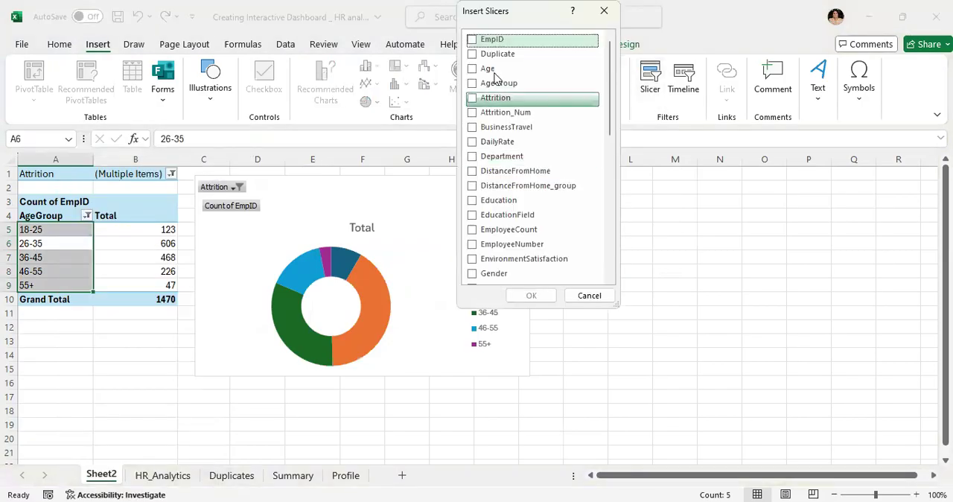
pyautogui.click(475, 86)
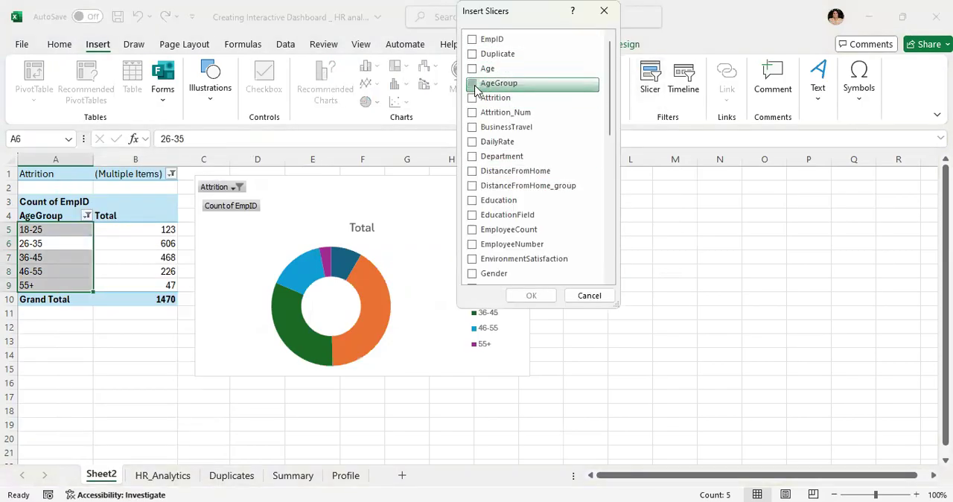
pyautogui.click(476, 87)
pyautogui.click(473, 98)
pyautogui.click(513, 295)
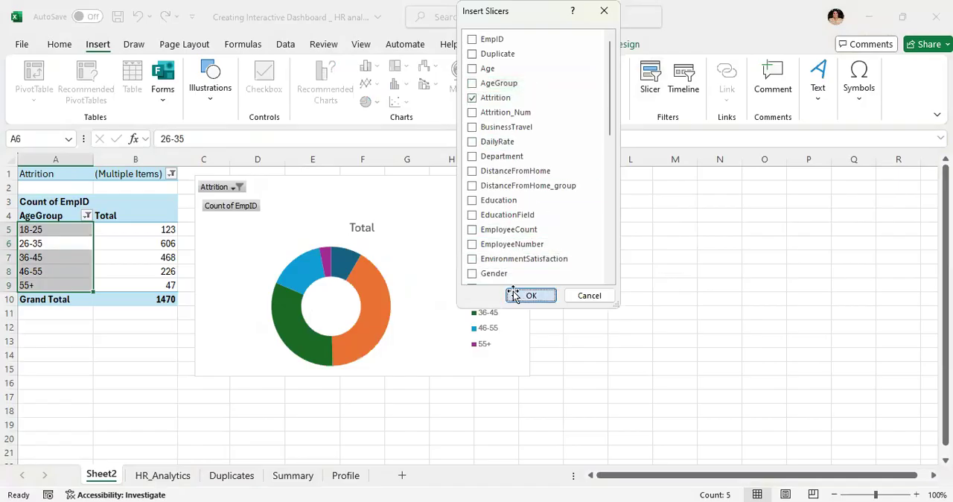
pyautogui.moveTo(480, 240); pyautogui.dragTo(671, 191)
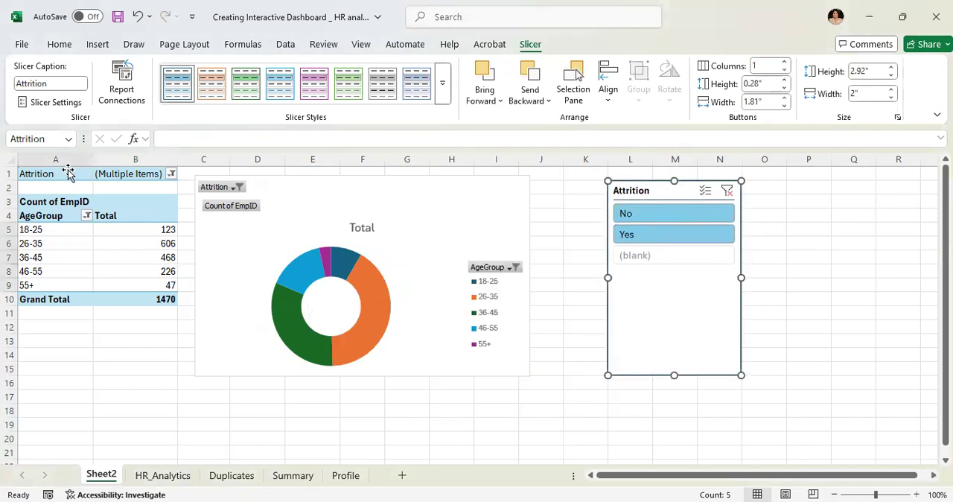
# - Switch the Attrition slicer between No and Yes to compare the age group doughnut, and inspect the 26-35 slice for Yes
pyautogui.click(673, 218)
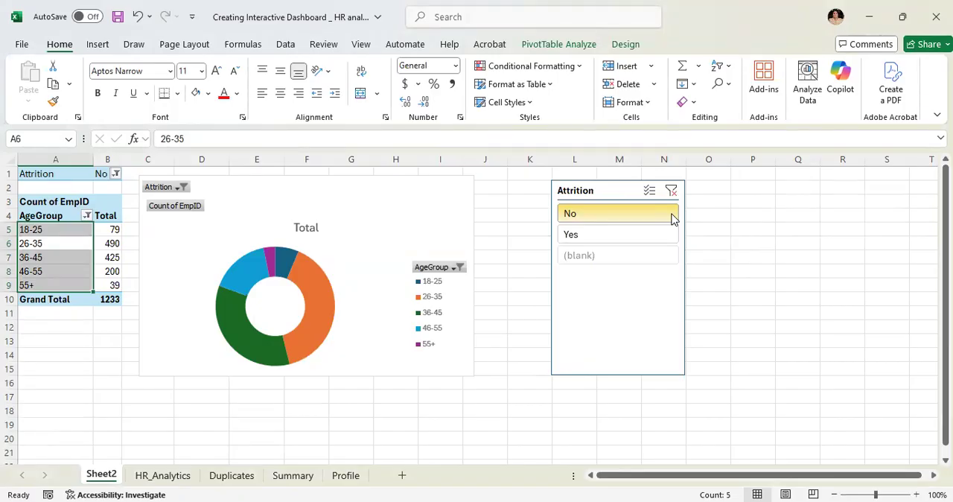
pyautogui.click(618, 240)
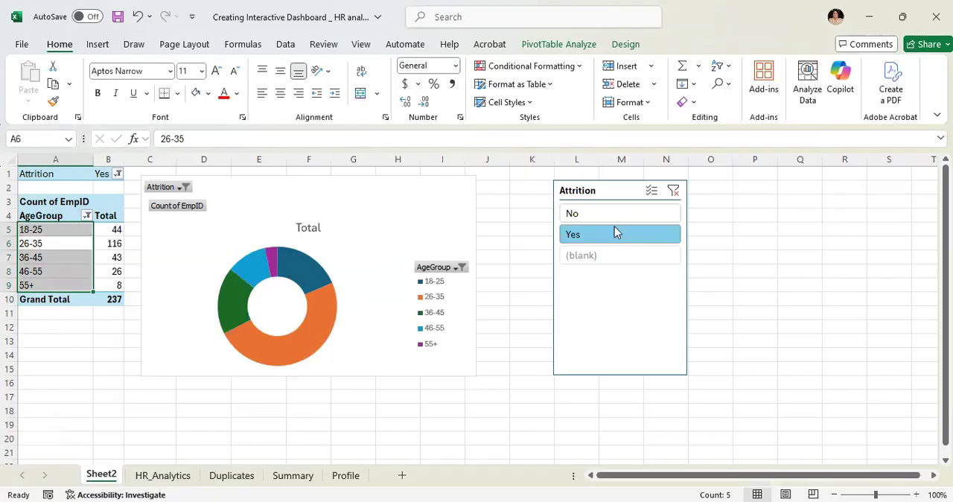
pyautogui.click(603, 214)
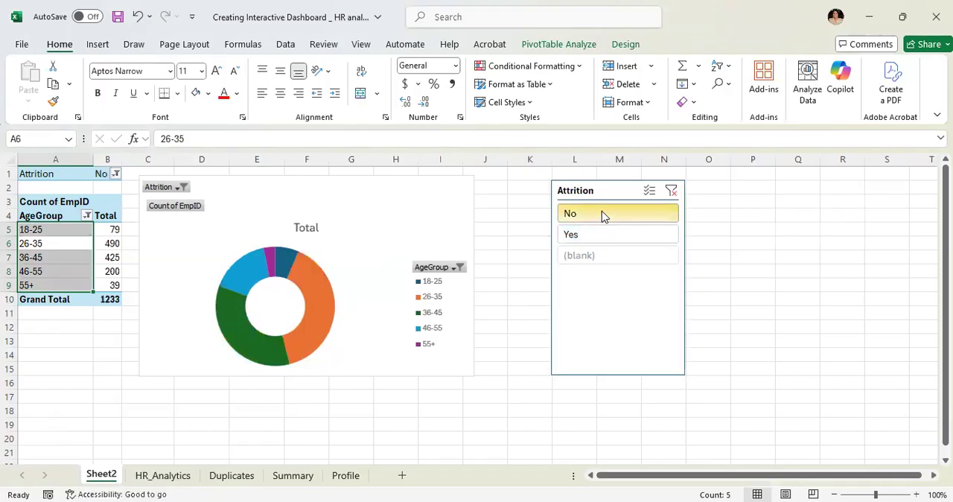
pyautogui.click(602, 234)
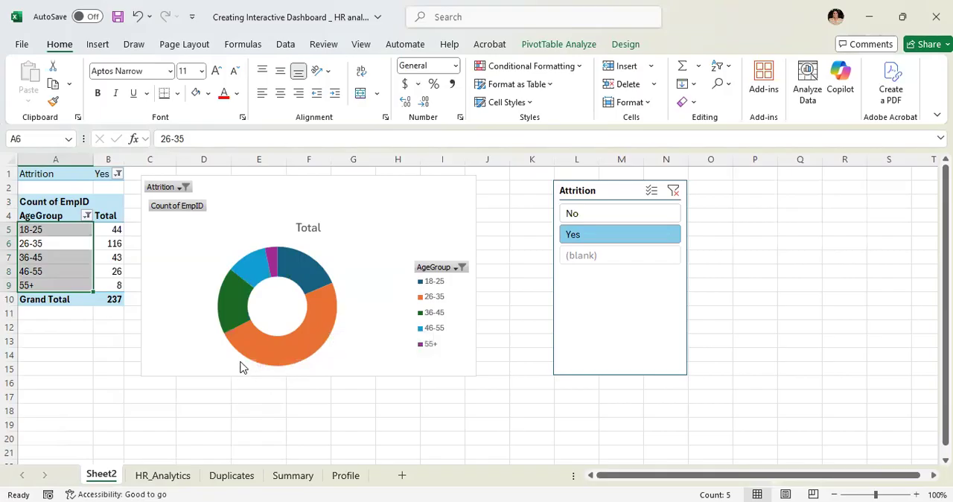
pyautogui.moveTo(323, 302)
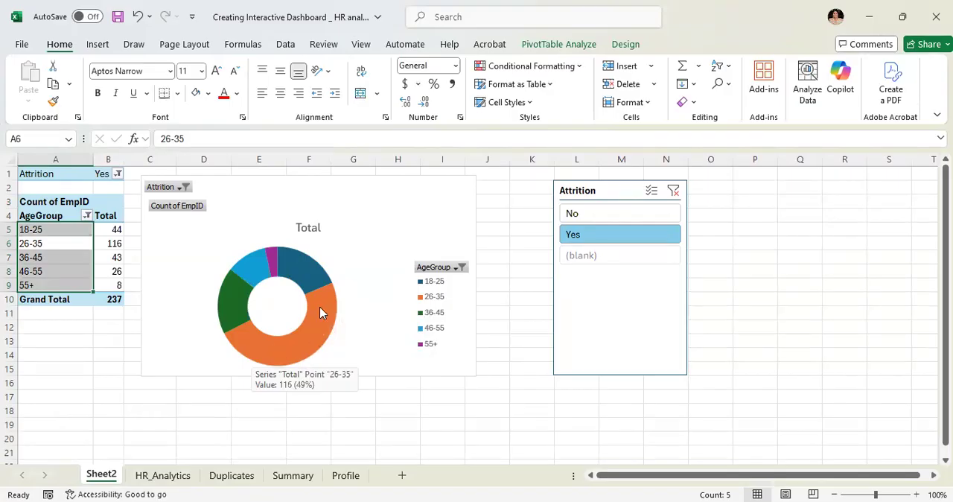
# - Filter the Attrition slicer to No for inspecting the chart slices, and shorten the slicer box to fit its options
pyautogui.click(592, 215)
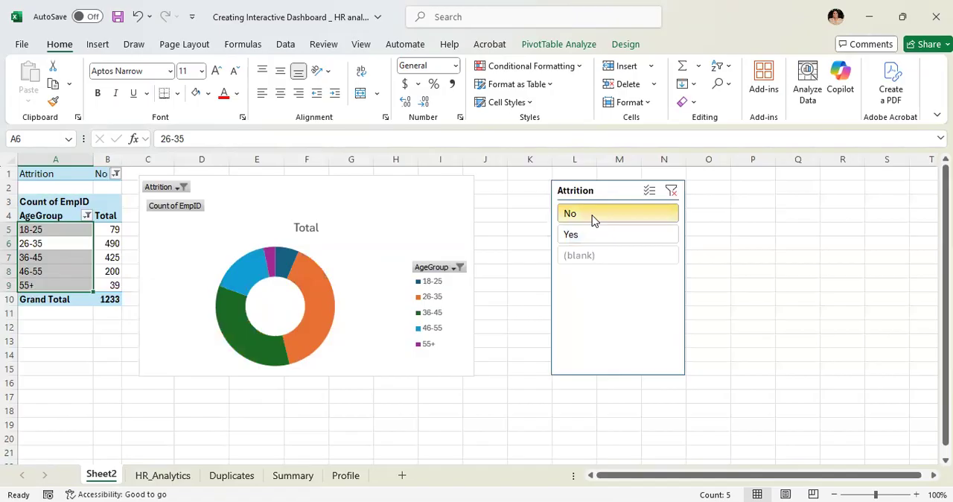
pyautogui.moveTo(316, 291)
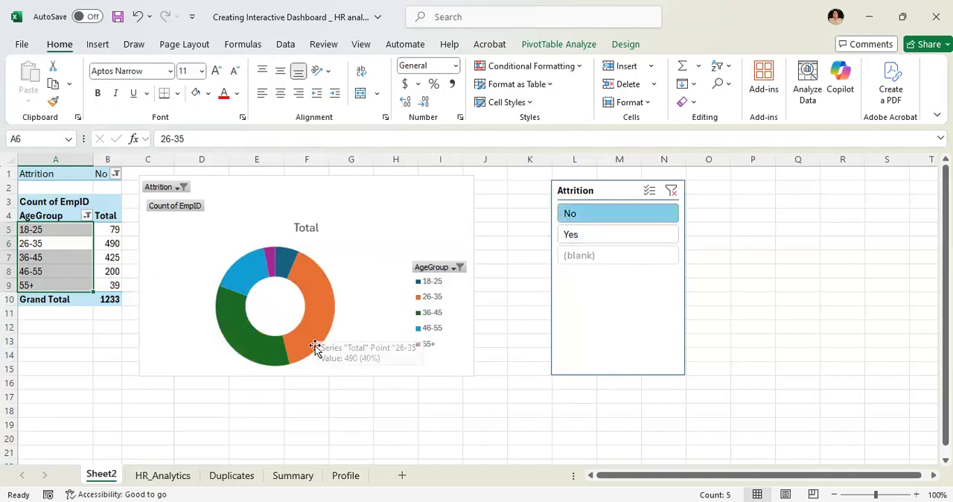
pyautogui.moveTo(270, 353)
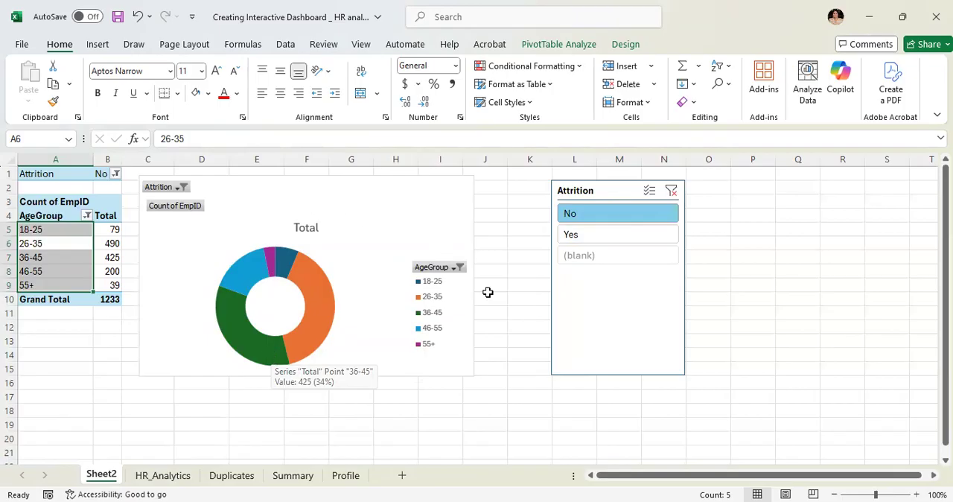
pyautogui.click(617, 351)
pyautogui.moveTo(619, 371); pyautogui.dragTo(598, 270)
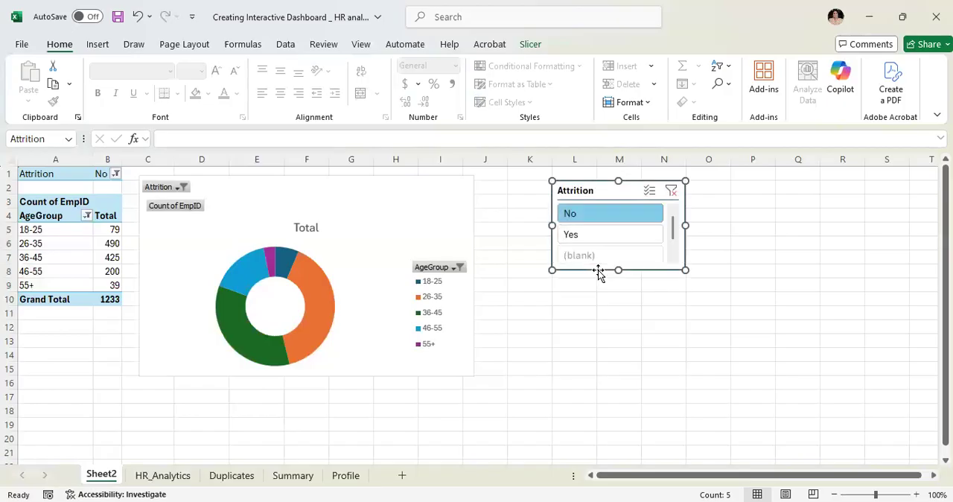
# - Insert slicers for DistanceFromHome_group, HourlyRate_group, JobLevel and JobSatisfaction from the age group PivotTable
pyautogui.click(95, 46)
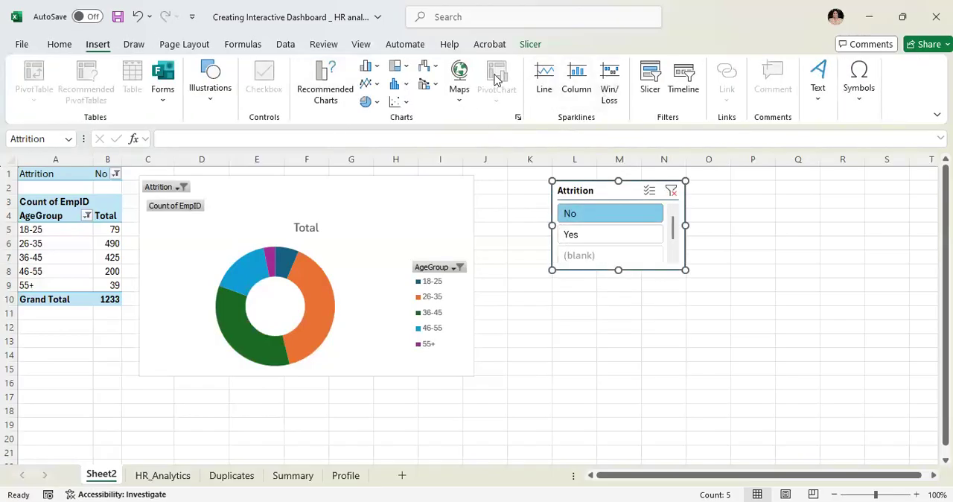
pyautogui.click(642, 82)
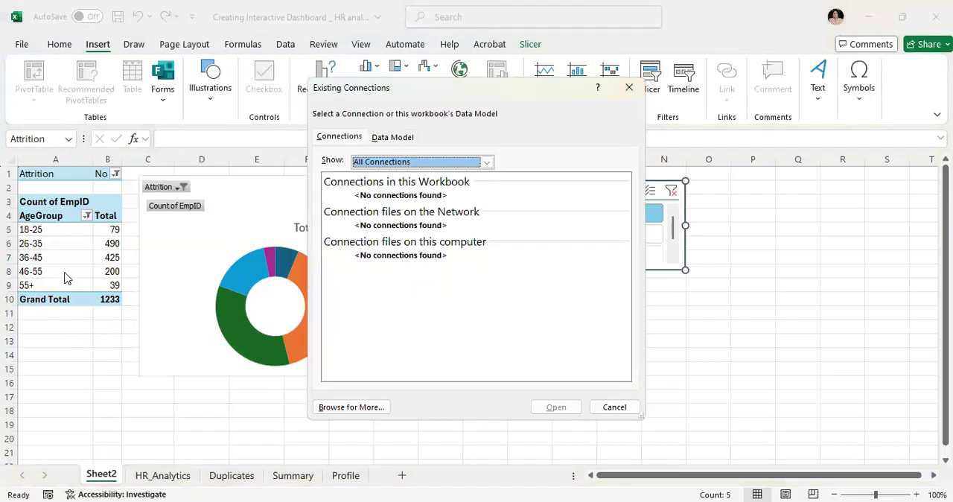
pyautogui.click(616, 407)
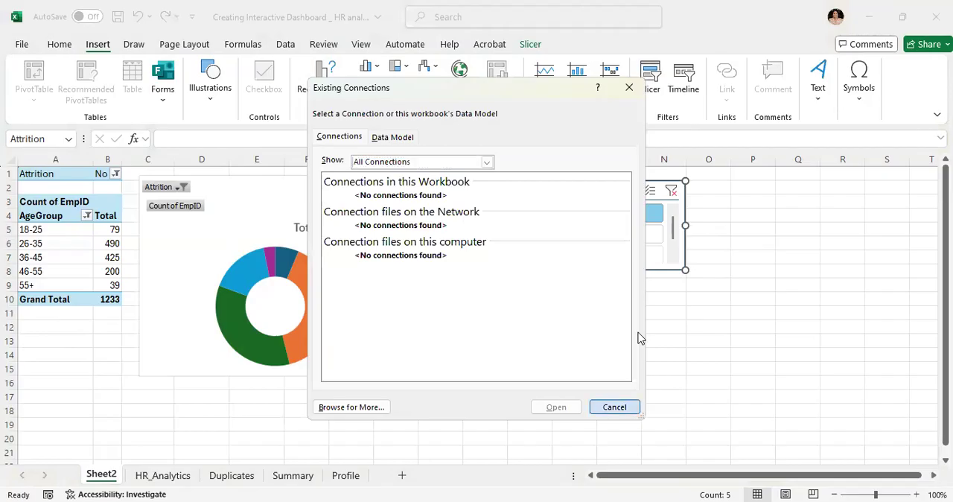
pyautogui.click(57, 257)
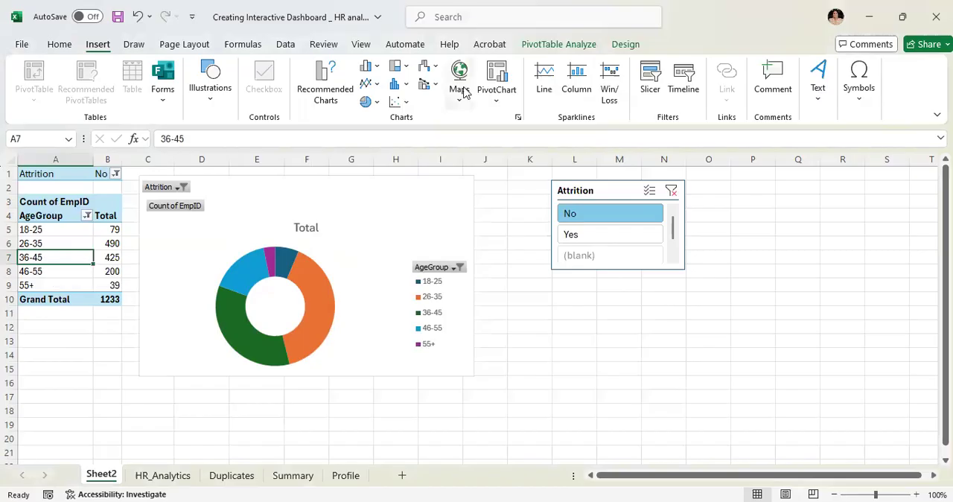
pyautogui.click(650, 86)
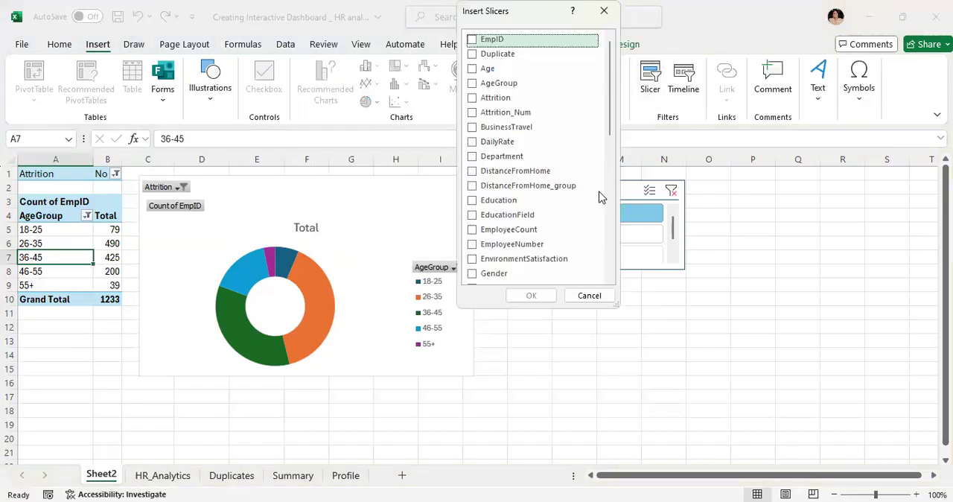
pyautogui.click(541, 190)
pyautogui.click(477, 187)
pyautogui.scroll(-5, 610, 134)
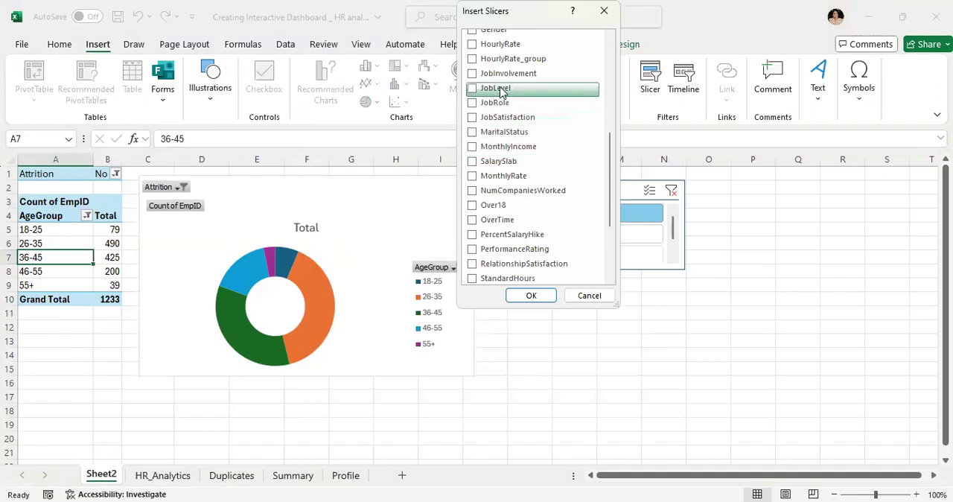
pyautogui.click(474, 61)
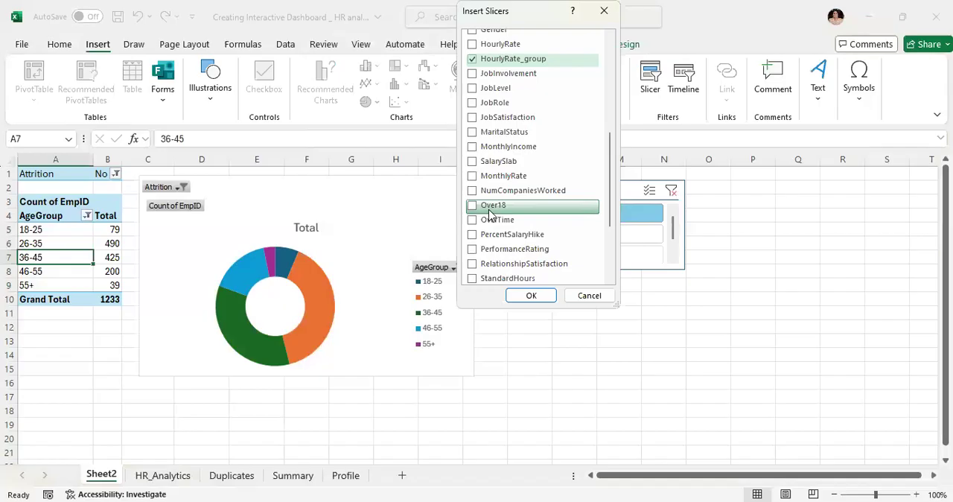
pyautogui.click(471, 121)
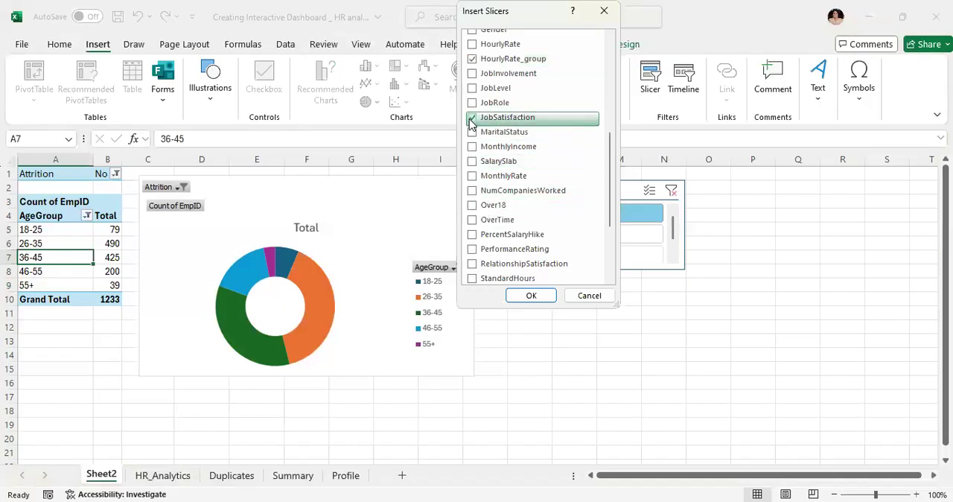
pyautogui.click(472, 90)
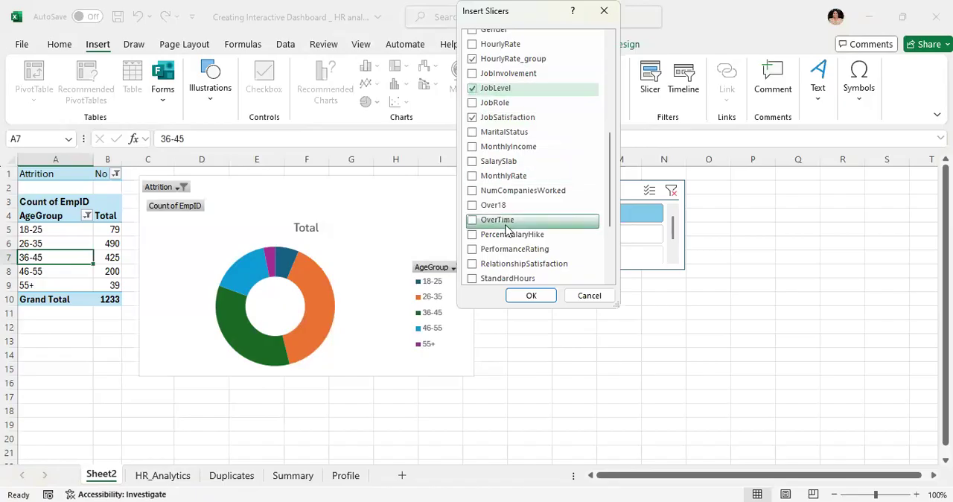
pyautogui.click(528, 297)
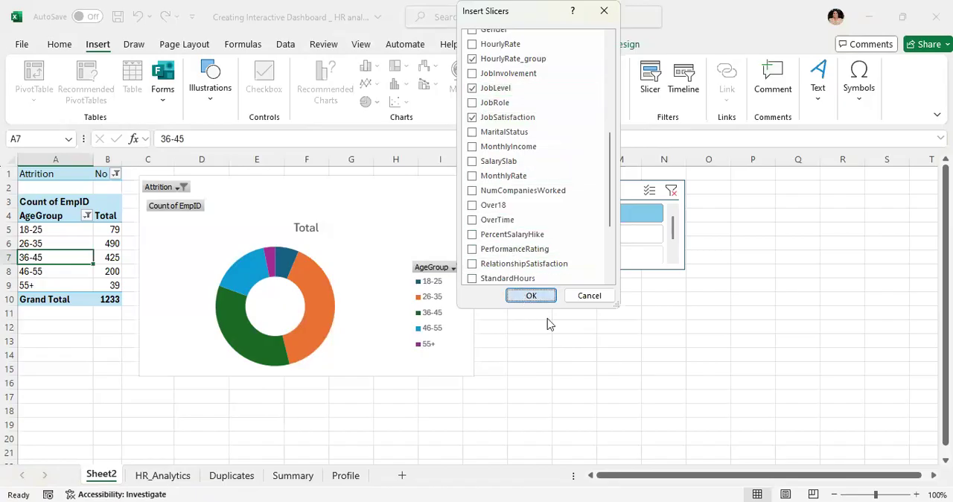
# - Place the JobSatisfaction slicer beside Attrition and the JobLevel slicer beneath it, shortening both, with JobLevel about 1.14" high
pyautogui.moveTo(554, 286); pyautogui.dragTo(777, 180)
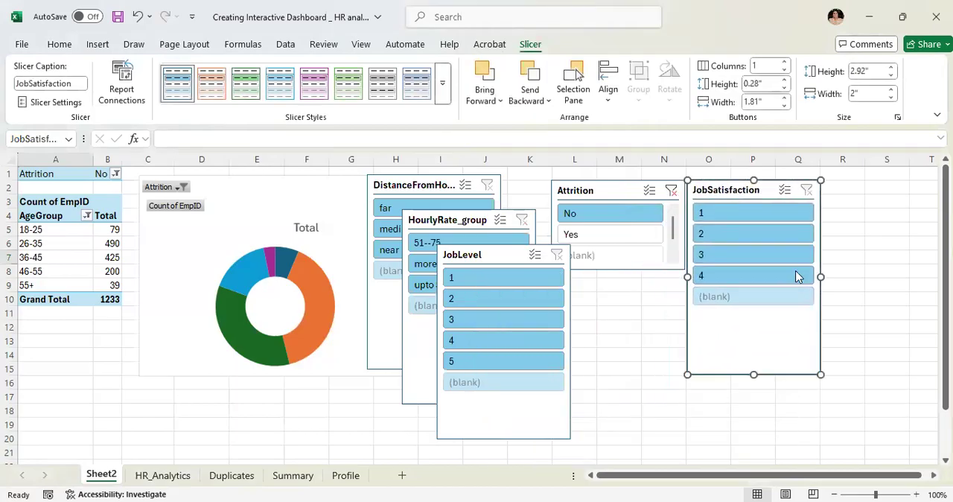
pyautogui.moveTo(754, 375); pyautogui.dragTo(755, 270)
pyautogui.moveTo(519, 256); pyautogui.dragTo(770, 279)
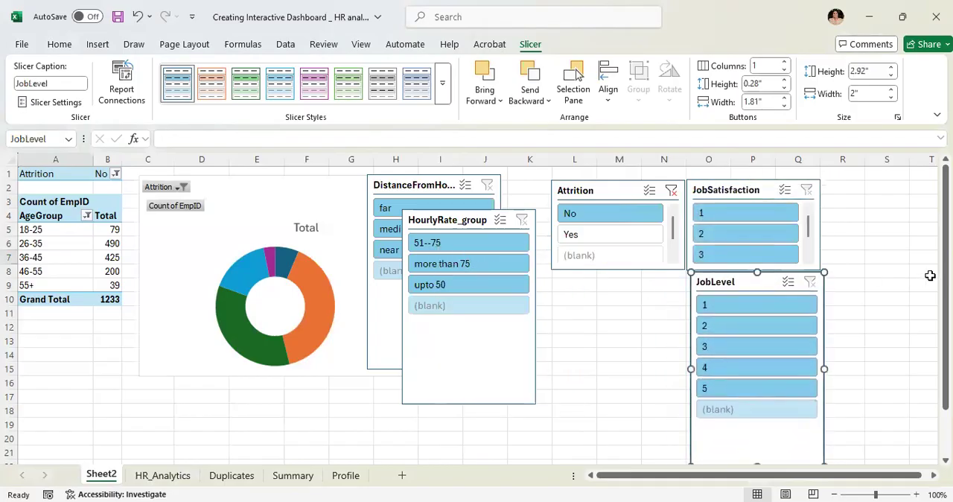
pyautogui.moveTo(946, 276); pyautogui.dragTo(945, 319)
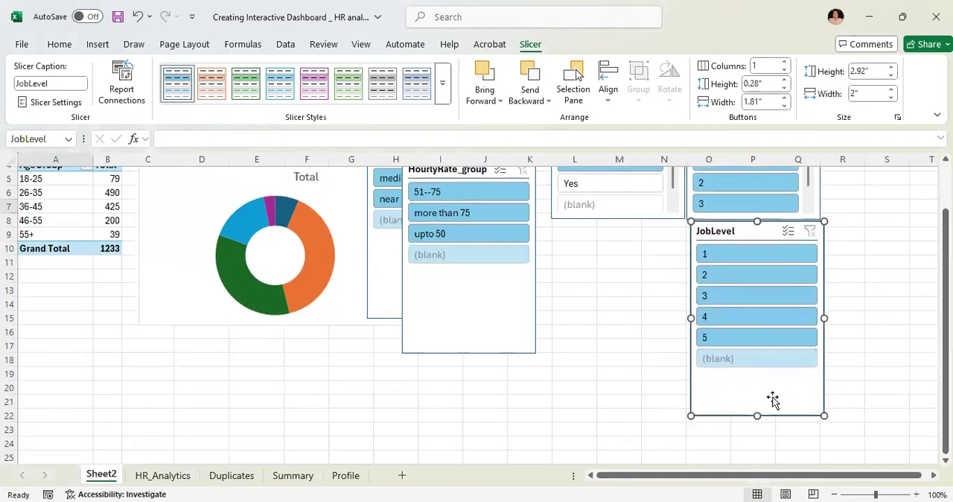
pyautogui.moveTo(757, 415); pyautogui.dragTo(752, 297)
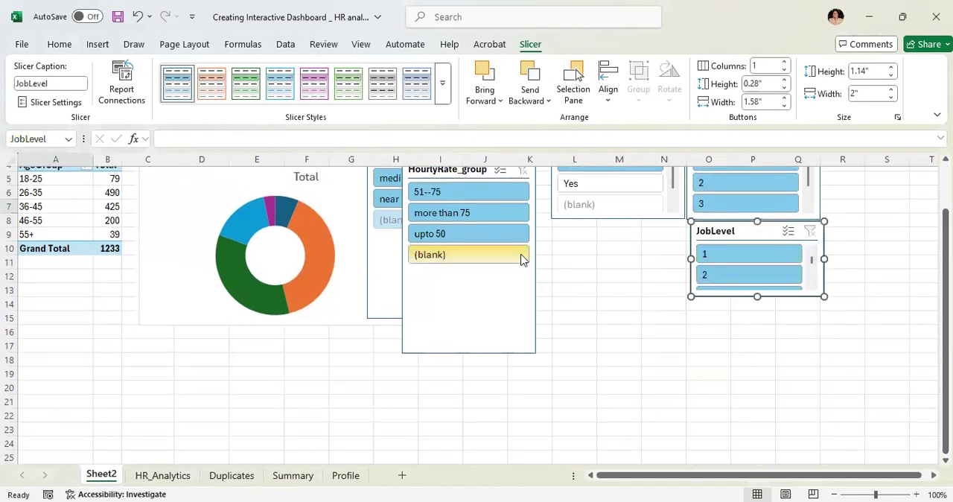
# - Place a shortened HourlyRate_group slicer below Attrition and the DistanceFromHome_group slicer beside JobSatisfaction at about 1.66" high
pyautogui.moveTo(506, 334); pyautogui.dragTo(604, 324)
pyautogui.moveTo(436, 246); pyautogui.dragTo(872, 282)
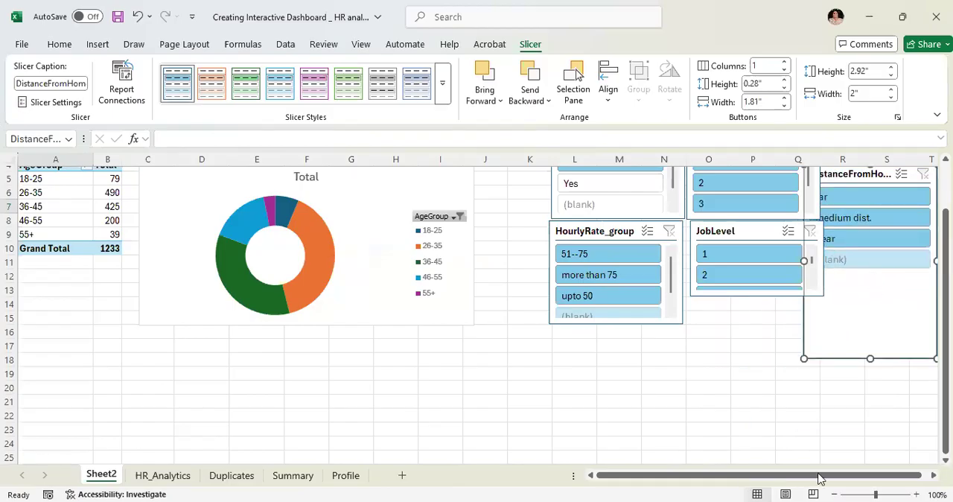
pyautogui.hscroll(1, 822, 479)
pyautogui.moveTo(946, 313); pyautogui.dragTo(946, 267)
pyautogui.moveTo(818, 216); pyautogui.dragTo(851, 179)
pyautogui.moveTo(828, 373); pyautogui.dragTo(819, 289)
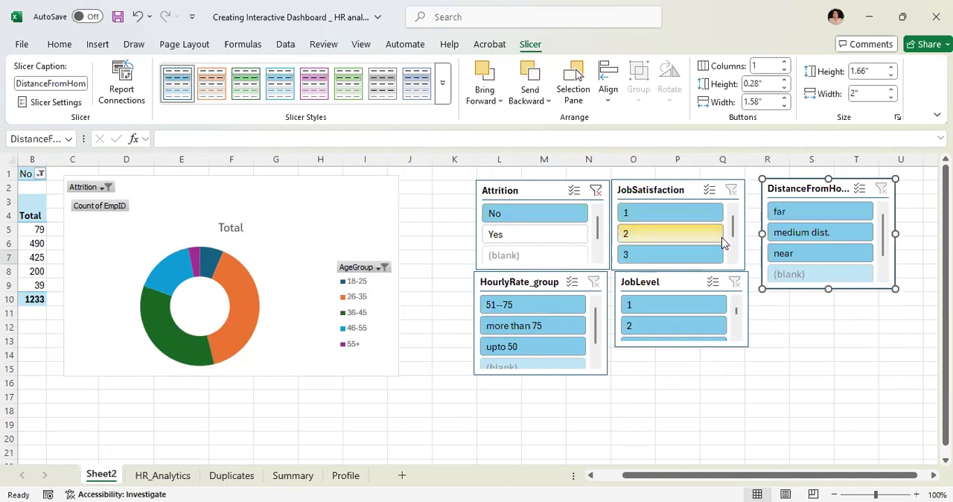
# - Filter the JobSatisfaction slicer to 4 and switch it to 1 to compare the age group chart
pyautogui.moveTo(734, 244); pyautogui.dragTo(734, 259)
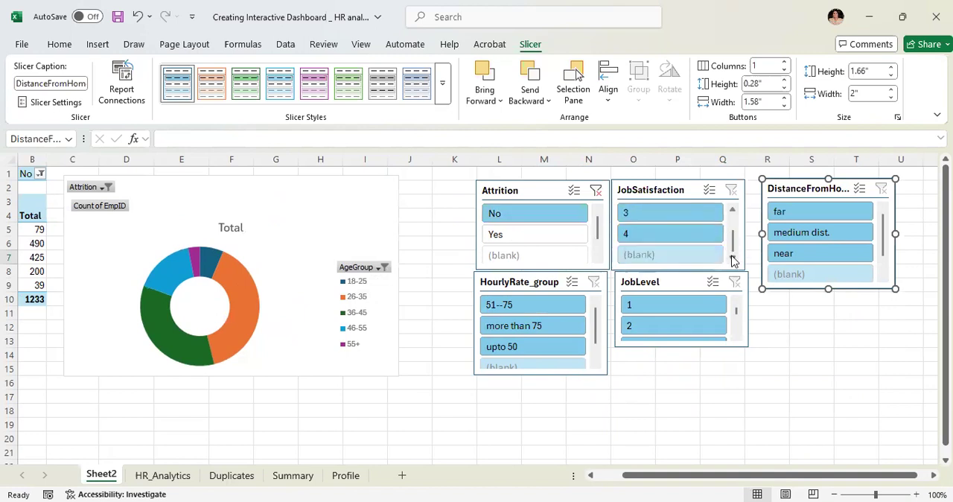
pyautogui.click(674, 235)
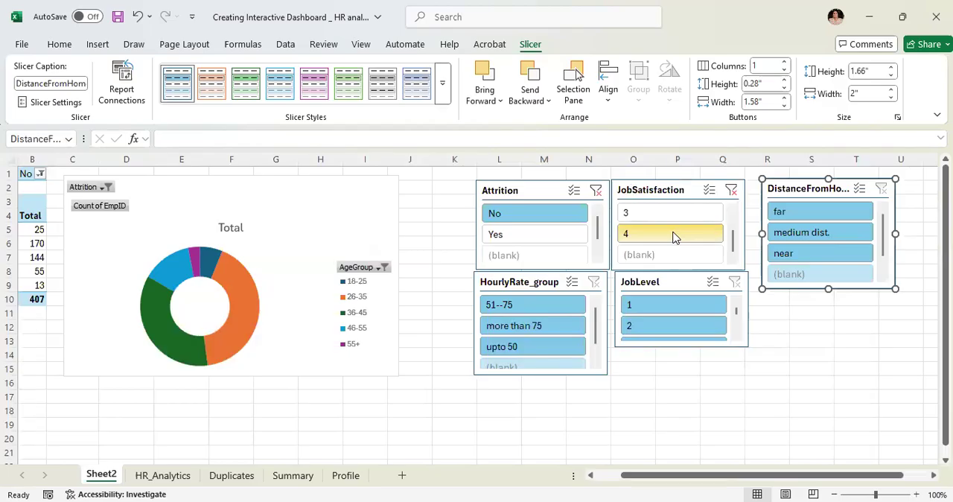
pyautogui.click(733, 219)
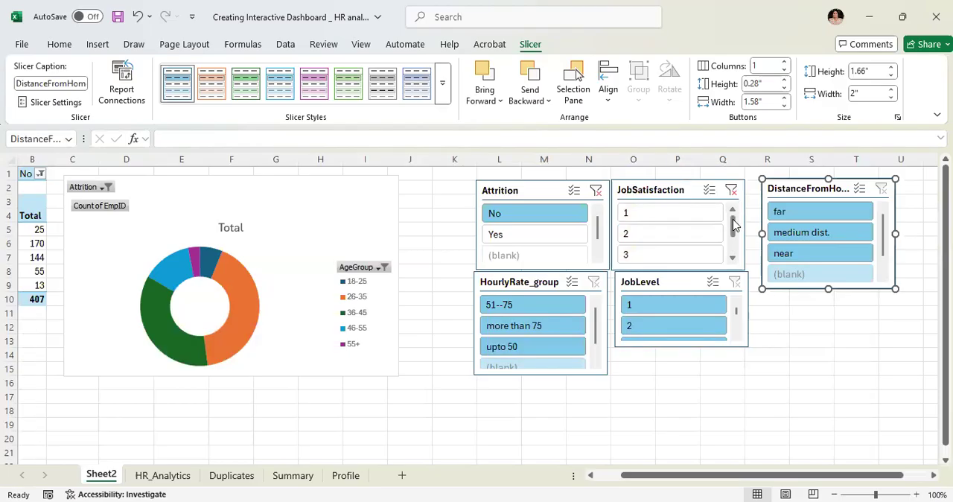
pyautogui.click(688, 220)
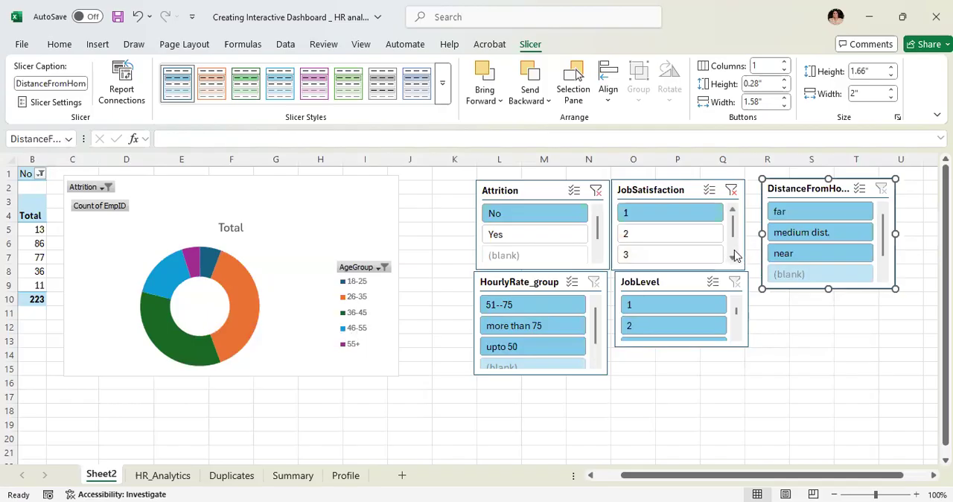
# - Filter the JobSatisfaction slicer to 4 to check the age group chart, and clear the JobSatisfaction filter
pyautogui.scroll(-2, 735, 255)
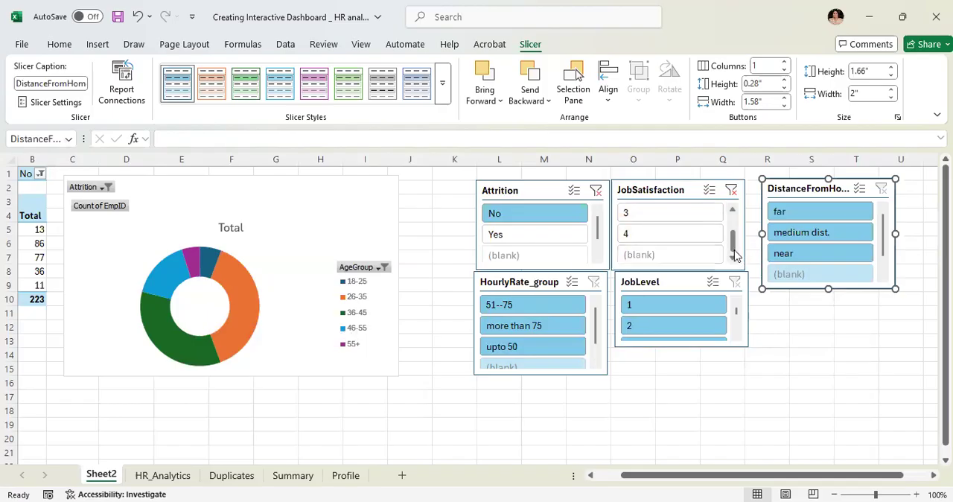
pyautogui.click(650, 236)
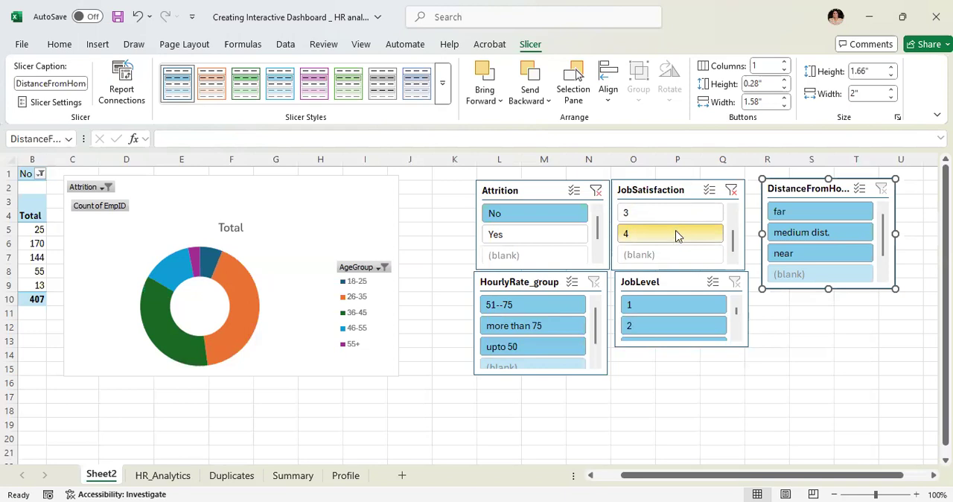
pyautogui.click(732, 213)
pyautogui.click(733, 213)
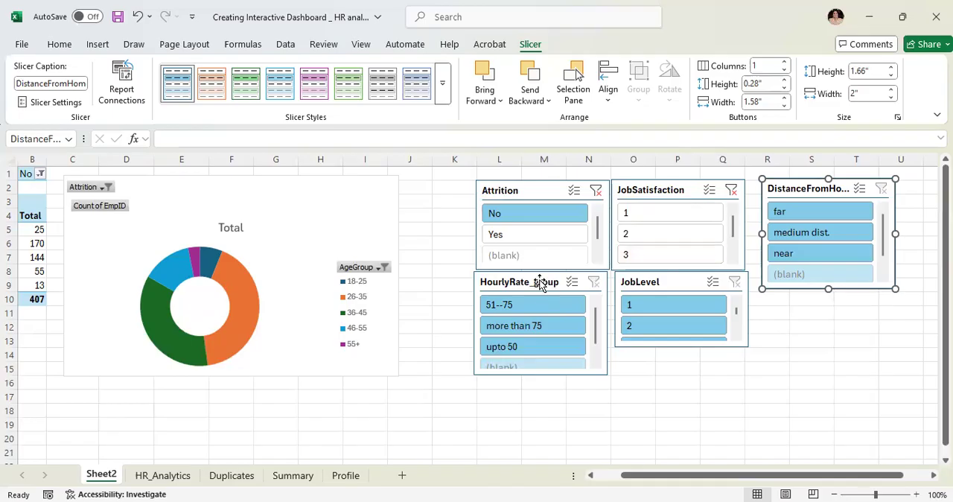
pyautogui.click(732, 191)
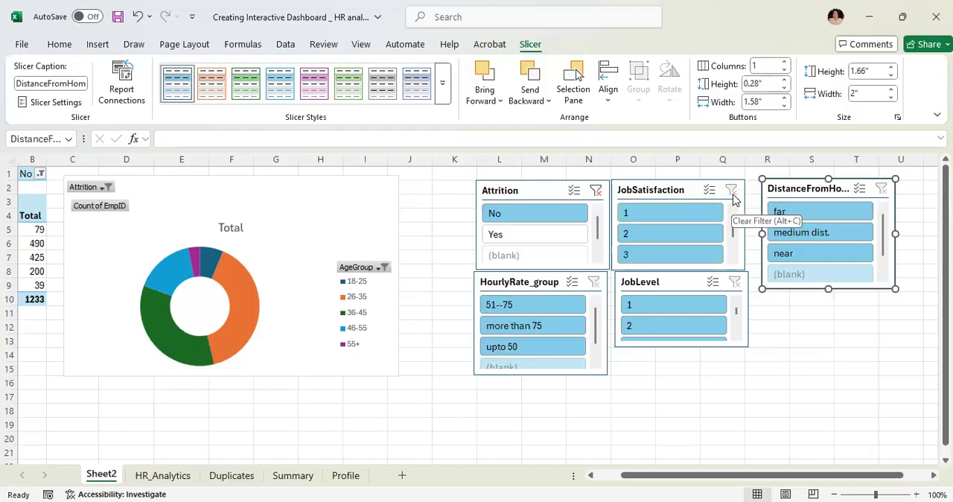
# - Compare the age group chart for the HourlyRate_group values upto 50 and more than 75, and clear that slicer's filter
pyautogui.click(596, 360)
pyautogui.click(536, 326)
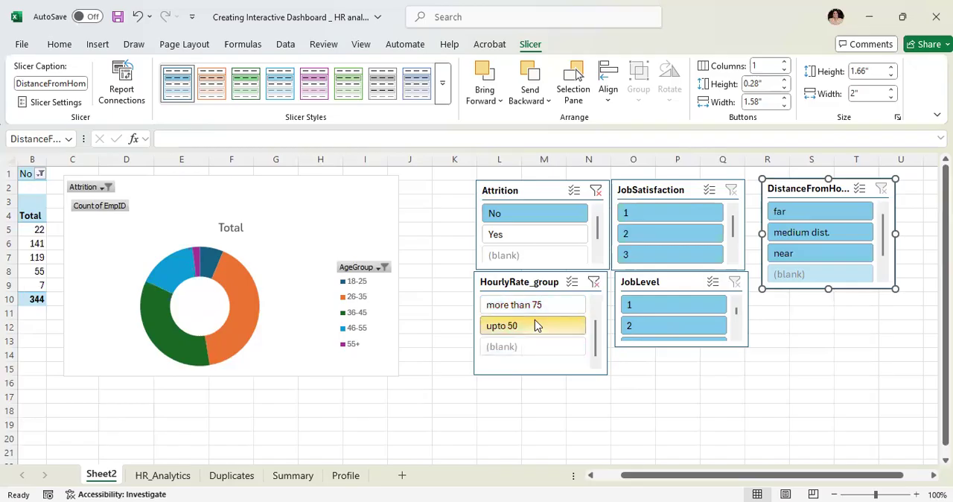
pyautogui.click(596, 302)
pyautogui.click(521, 326)
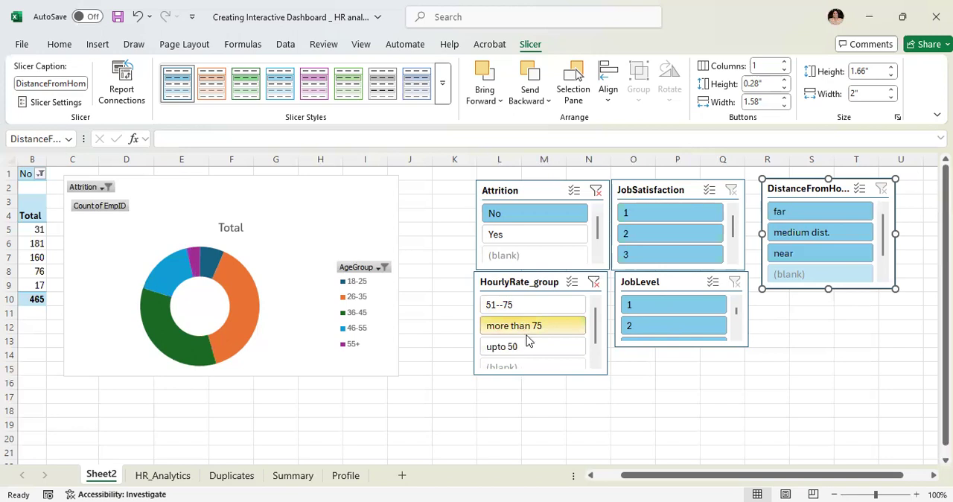
pyautogui.click(530, 347)
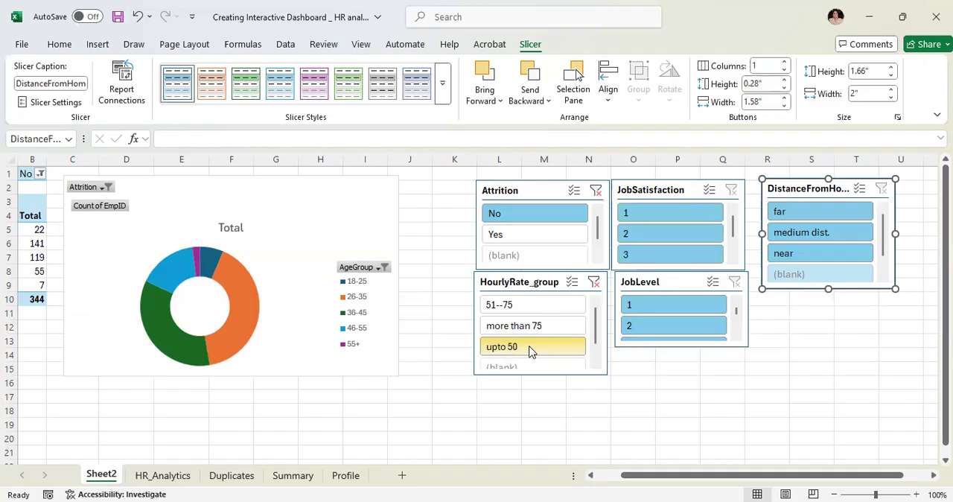
pyautogui.hotkey('ctrl', 'z')
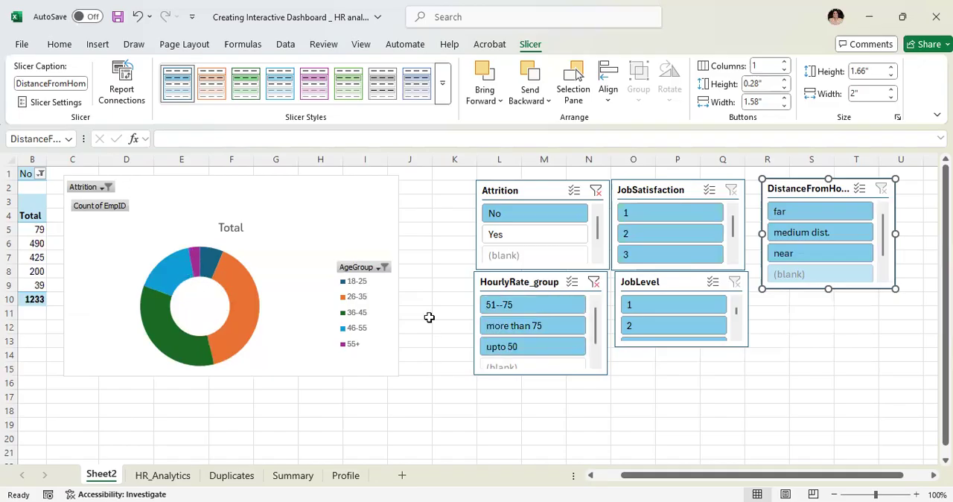
pyautogui.click(595, 285)
# - Filter the JobLevel slicer to 1, compare the age group chart with level 5, and return the filter to 1
pyautogui.scroll(-2, 736, 328)
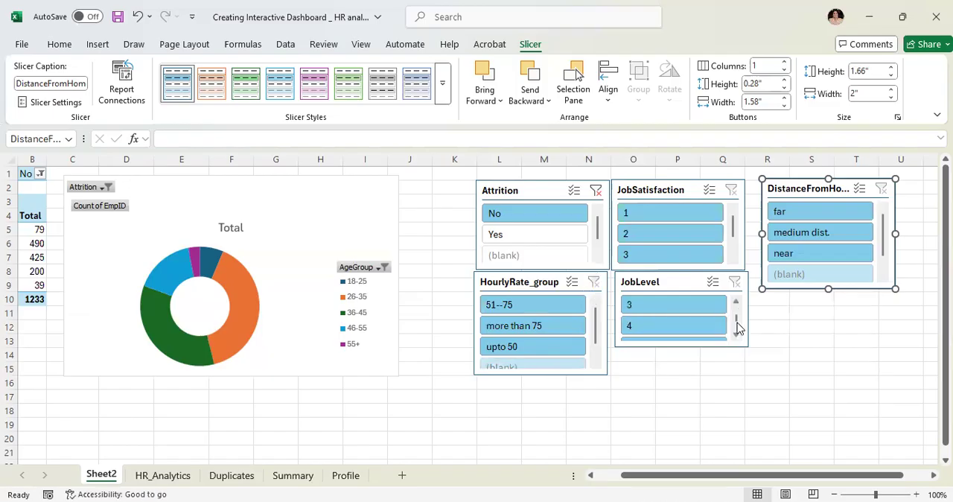
pyautogui.click(737, 324)
pyautogui.click(736, 302)
pyautogui.click(736, 303)
pyautogui.click(735, 302)
pyautogui.click(736, 303)
pyautogui.click(689, 305)
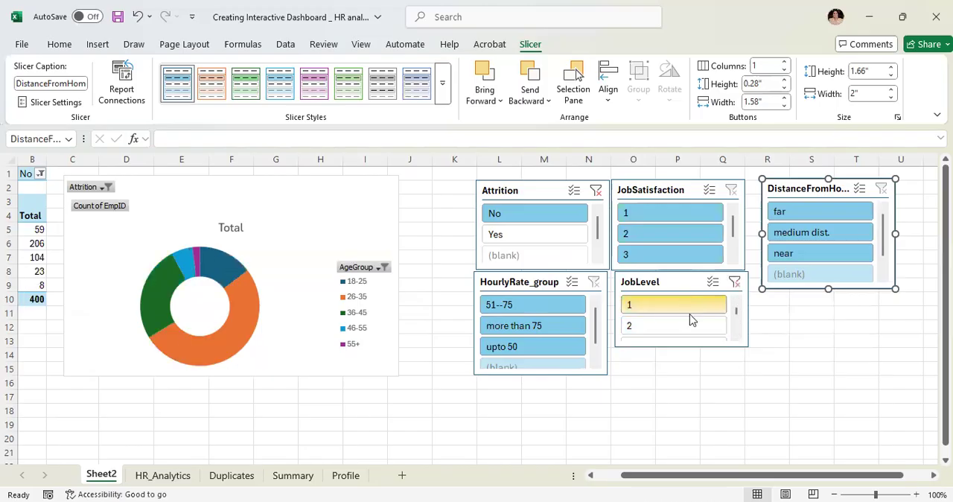
pyautogui.click(734, 329)
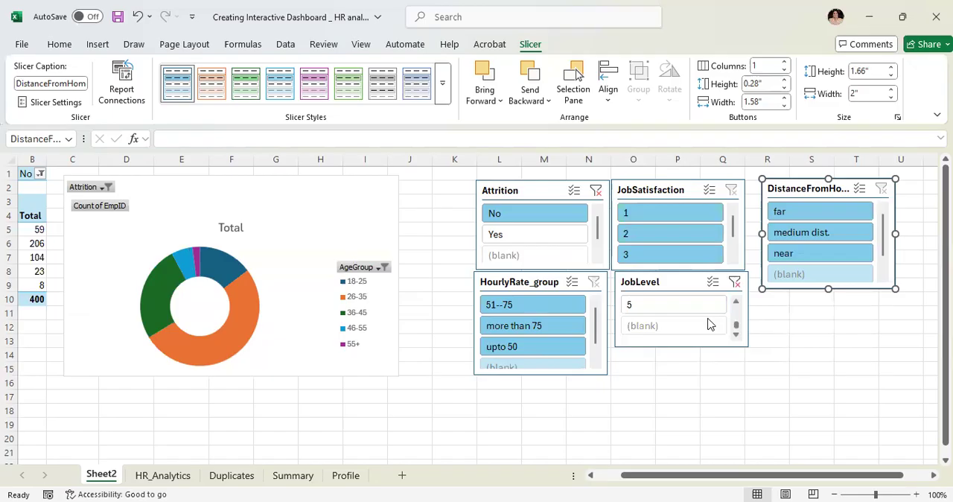
pyautogui.click(704, 306)
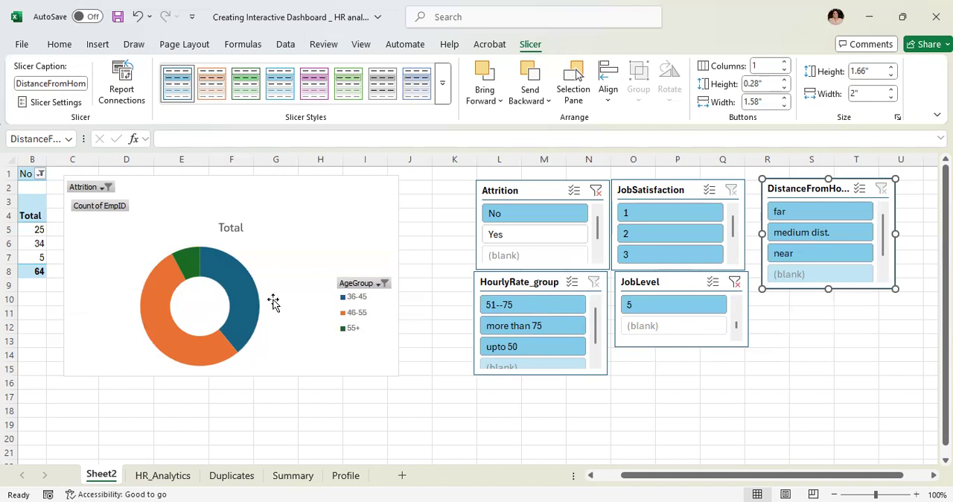
pyautogui.scroll(3, 726, 311)
pyautogui.click(679, 307)
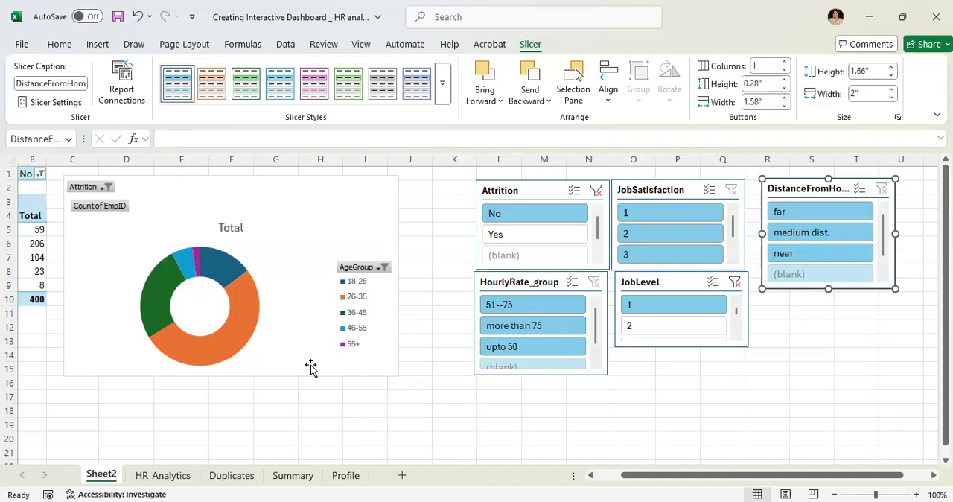
# - Change the age group doughnut chart to a Clustered Bar chart
pyautogui.moveTo(633, 475); pyautogui.dragTo(560, 476)
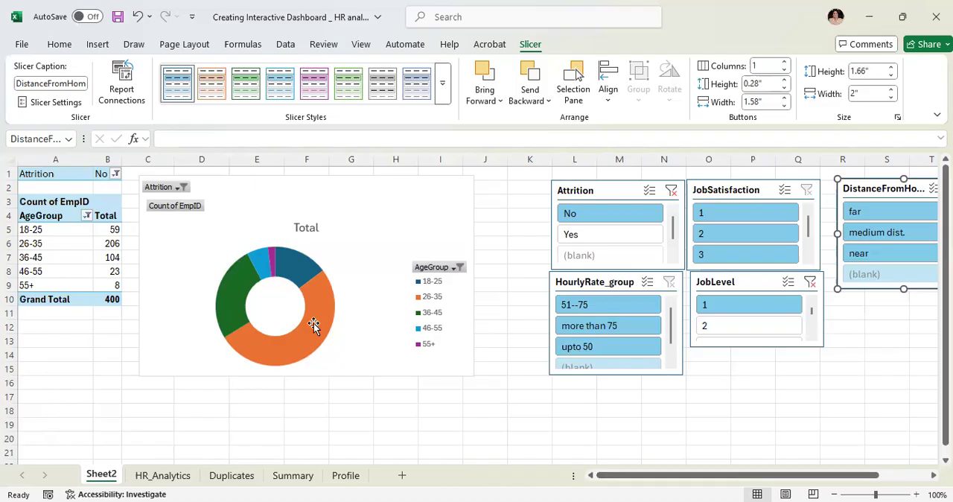
pyautogui.click(369, 343)
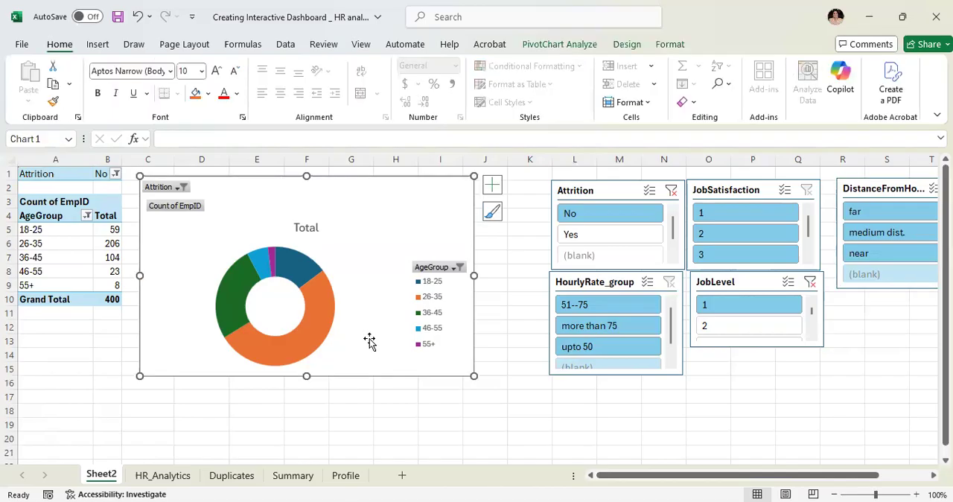
pyautogui.rightClick(391, 195)
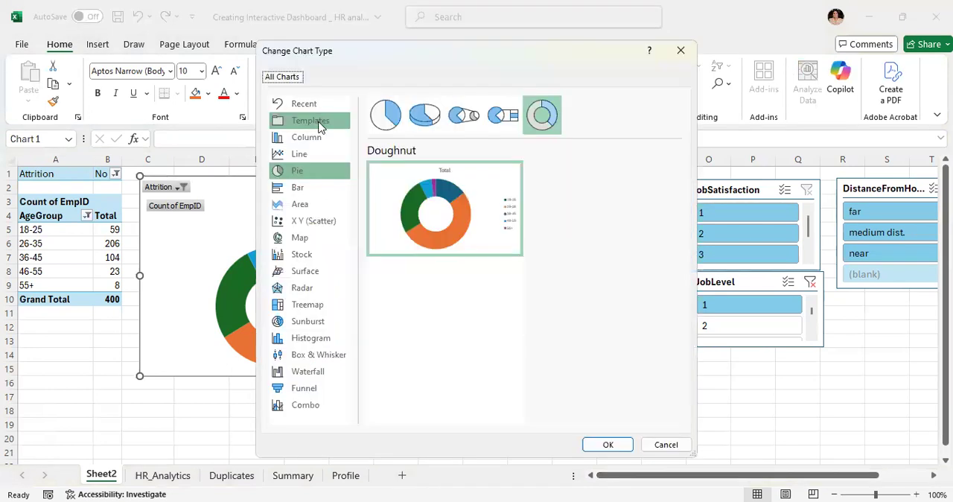
pyautogui.click(309, 189)
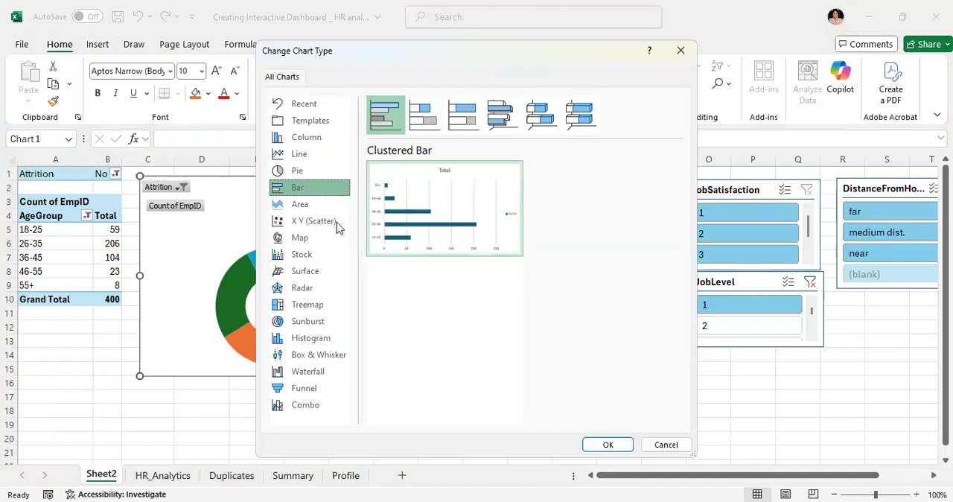
pyautogui.moveTo(411, 223)
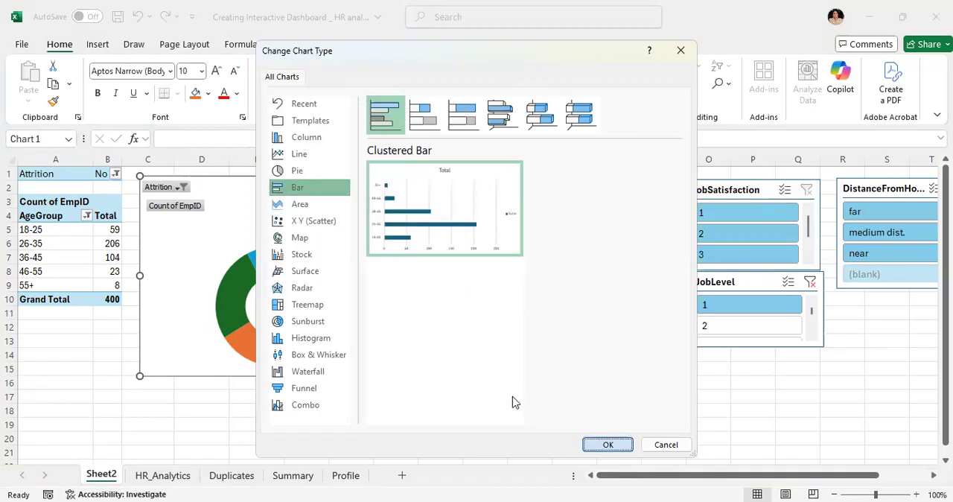
pyautogui.press('Return')
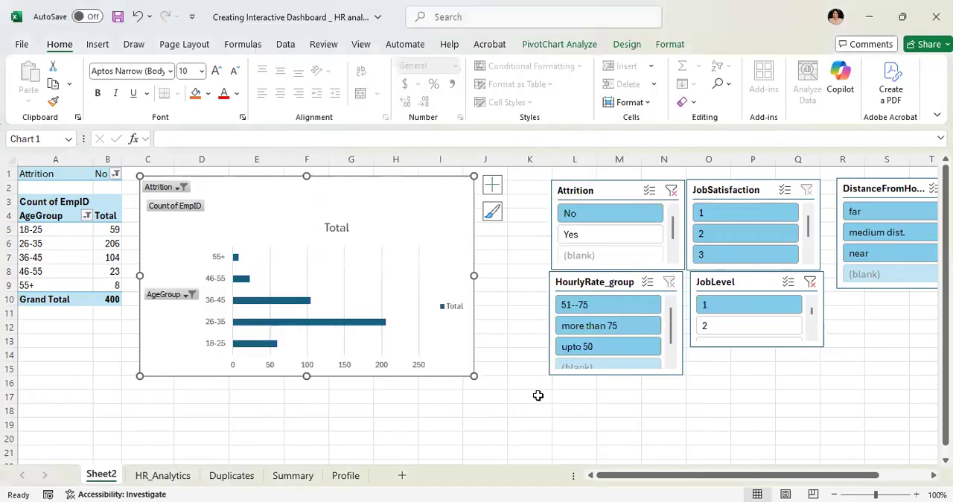
# - Filter the JobSatisfaction slicer to 1 and switch it to 4 to compare the age group bars
pyautogui.click(715, 215)
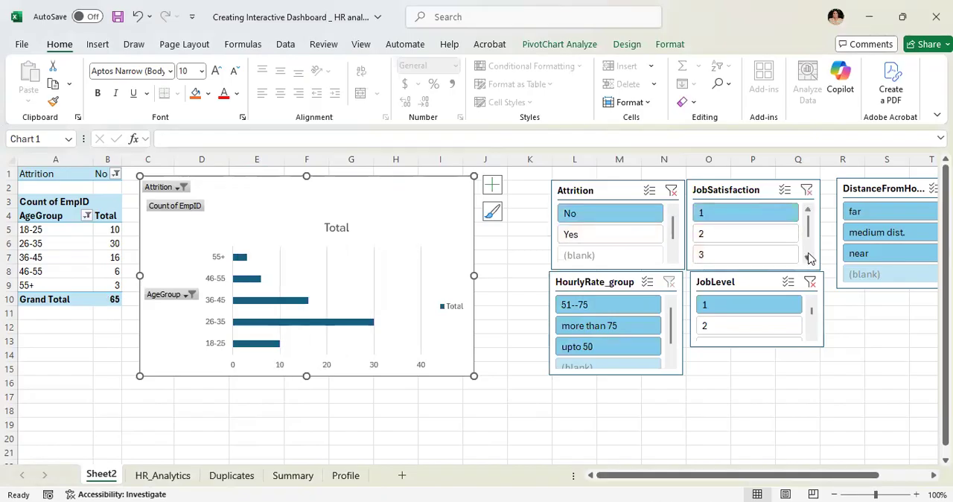
pyautogui.scroll(-2, 811, 258)
pyautogui.click(730, 235)
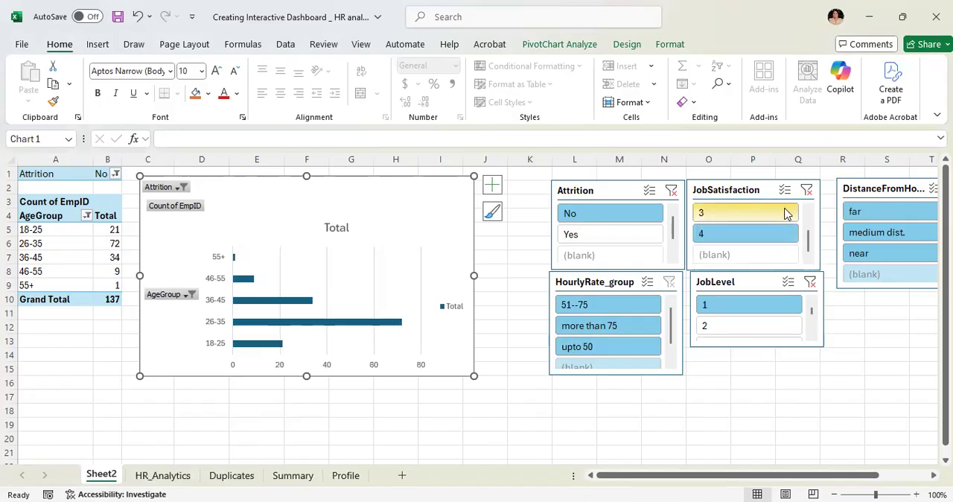
pyautogui.scroll(2, 806, 213)
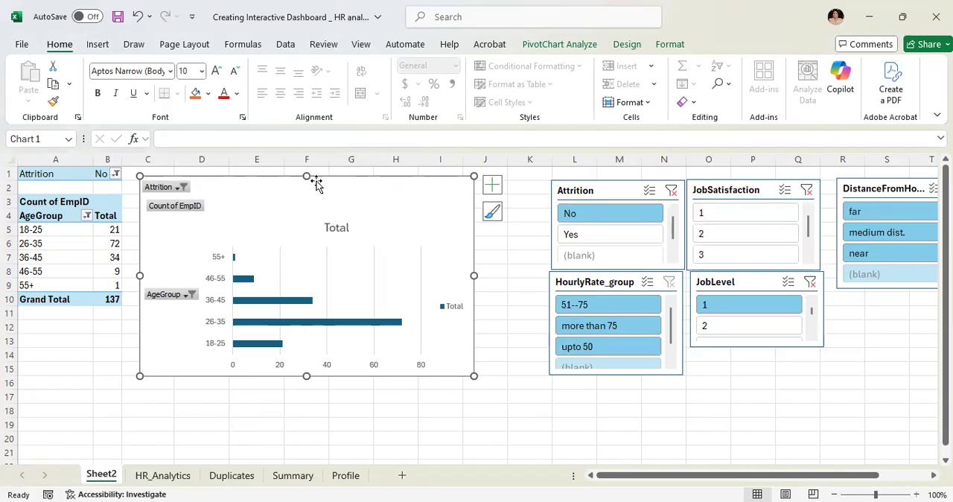
# - Examine the Scatter, Treemap, Sunburst and Combo options for changing the age group chart's type, and cancel the change
pyautogui.rightClick(238, 180)
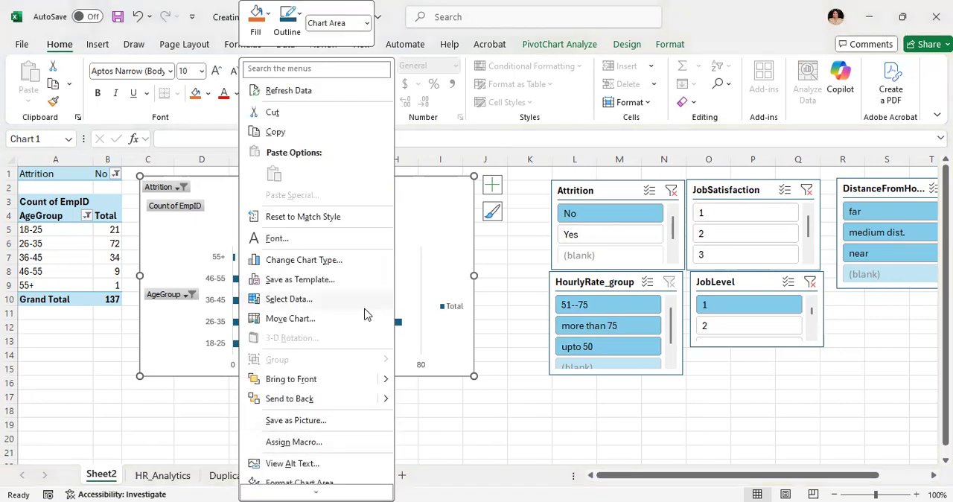
pyautogui.click(320, 260)
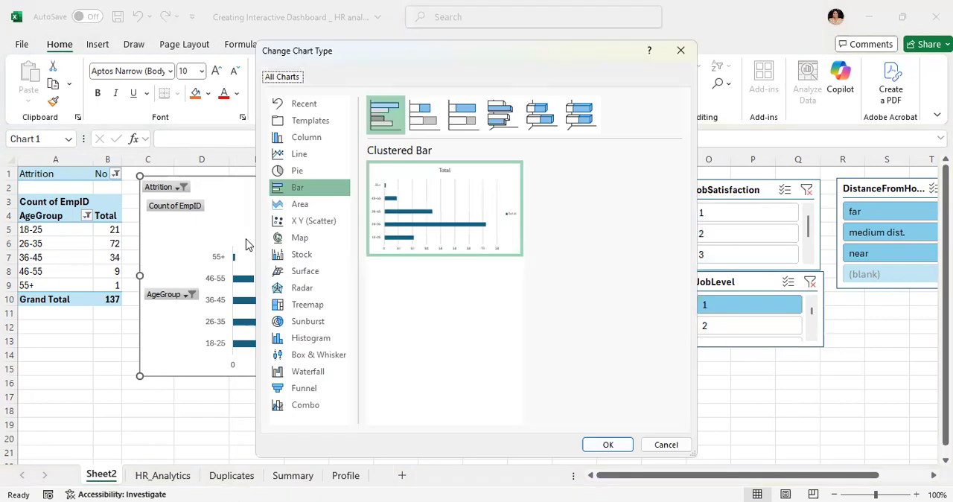
pyautogui.click(316, 221)
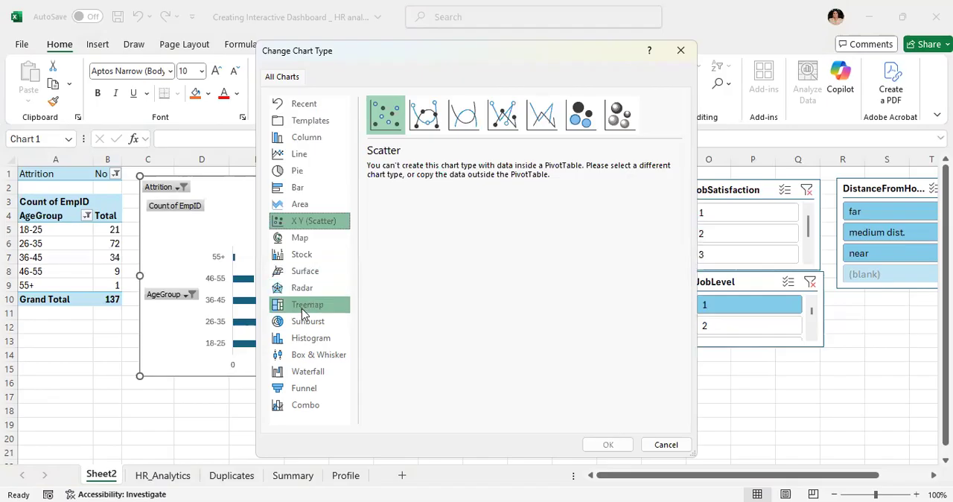
pyautogui.click(303, 312)
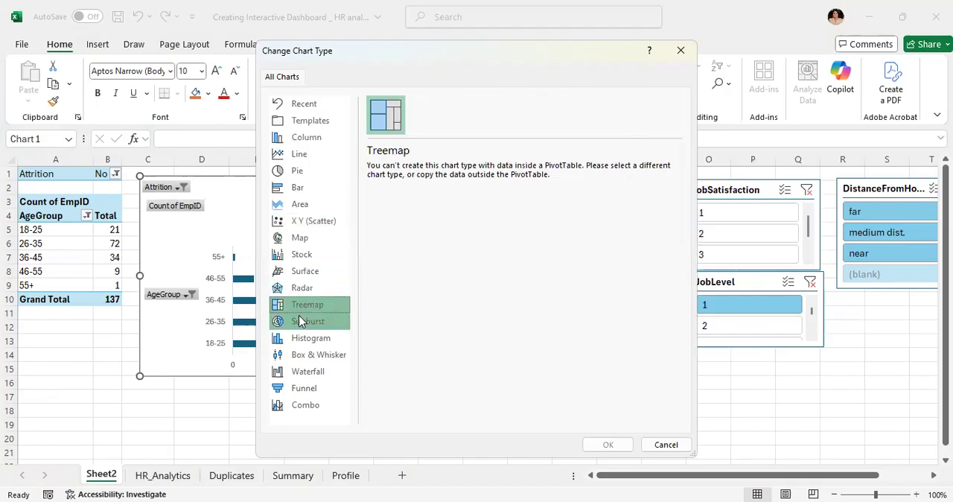
pyautogui.click(303, 322)
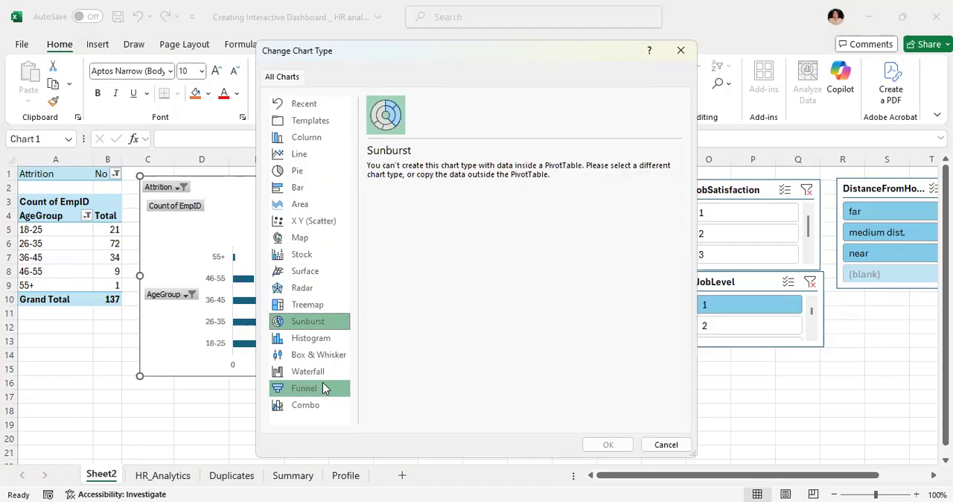
pyautogui.click(332, 404)
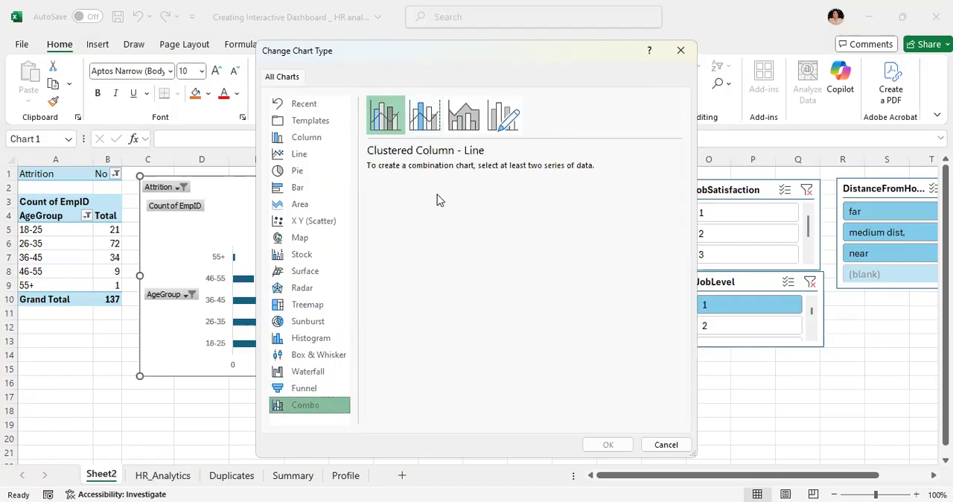
pyautogui.click(680, 59)
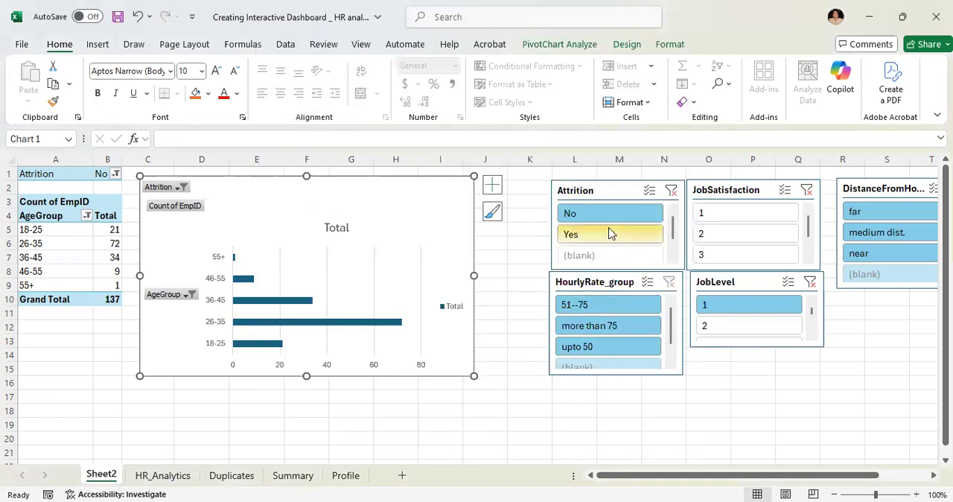
# - Clear the JobSatisfaction and Attrition slicer filters and move the age group chart right, close to the slicers
pyautogui.click(807, 191)
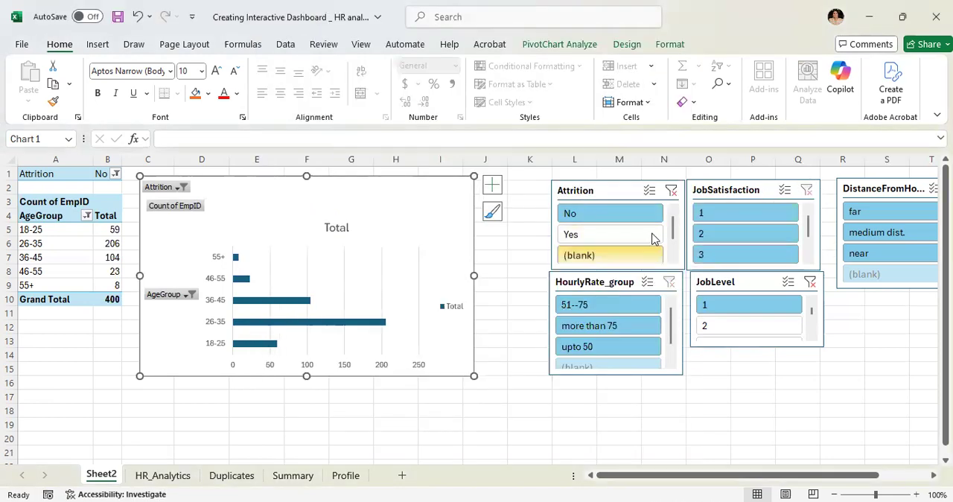
pyautogui.click(671, 192)
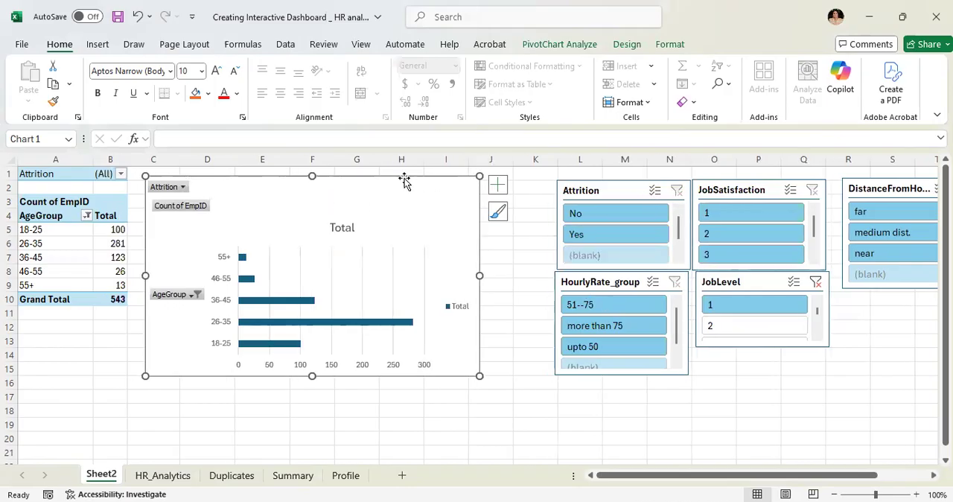
pyautogui.moveTo(405, 176); pyautogui.dragTo(470, 175)
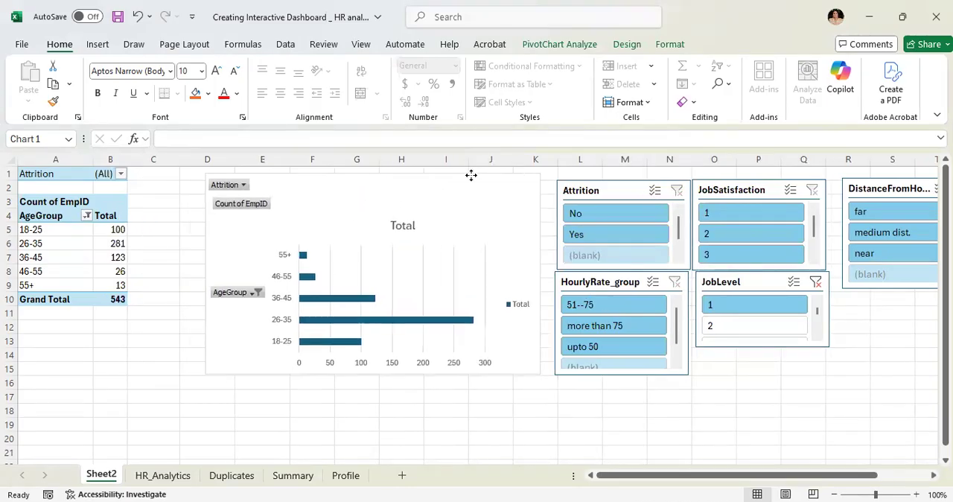
# - Show the age group pivot table's field list and add EmpID as a second count value
pyautogui.click(102, 218)
pyautogui.rightClick(102, 217)
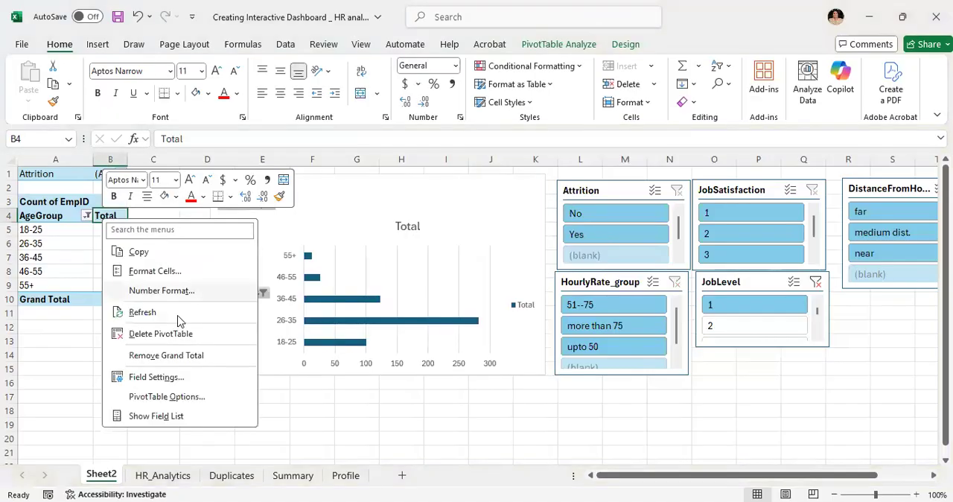
pyautogui.click(165, 417)
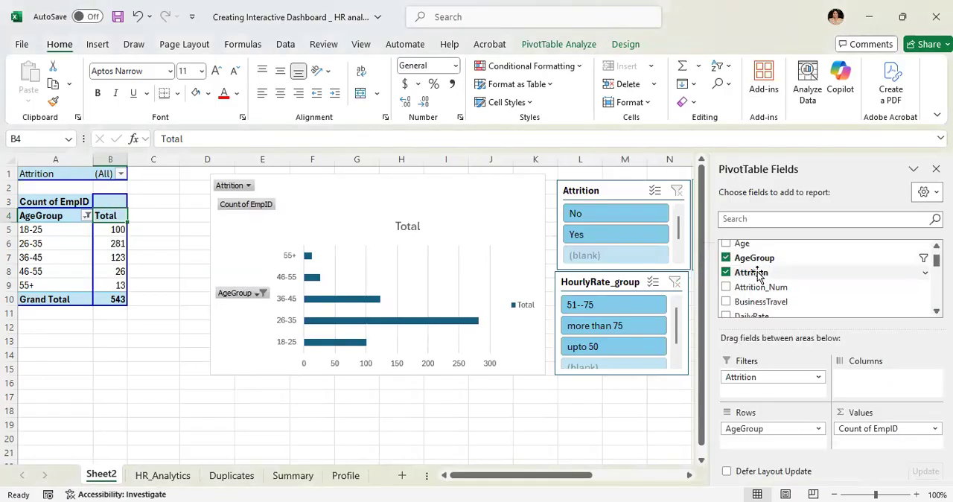
pyautogui.scroll(1, 771, 253)
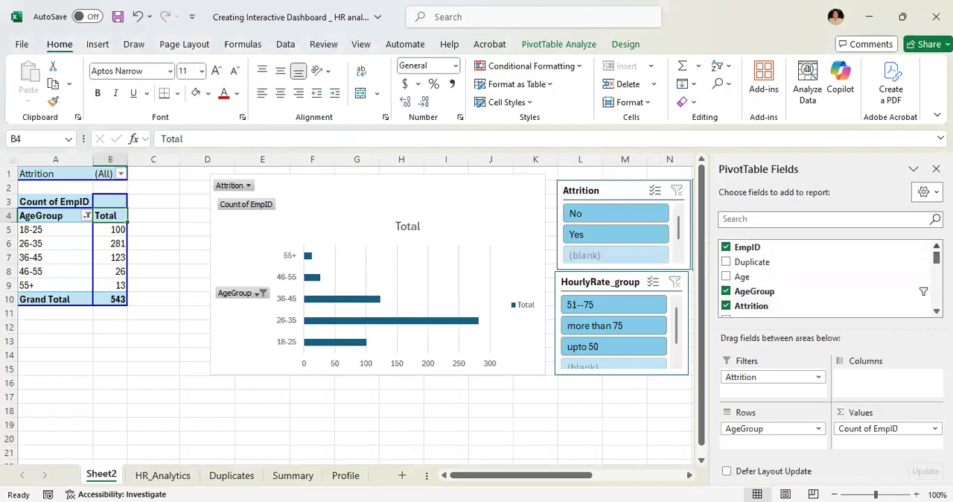
pyautogui.moveTo(739, 248); pyautogui.dragTo(108, 258)
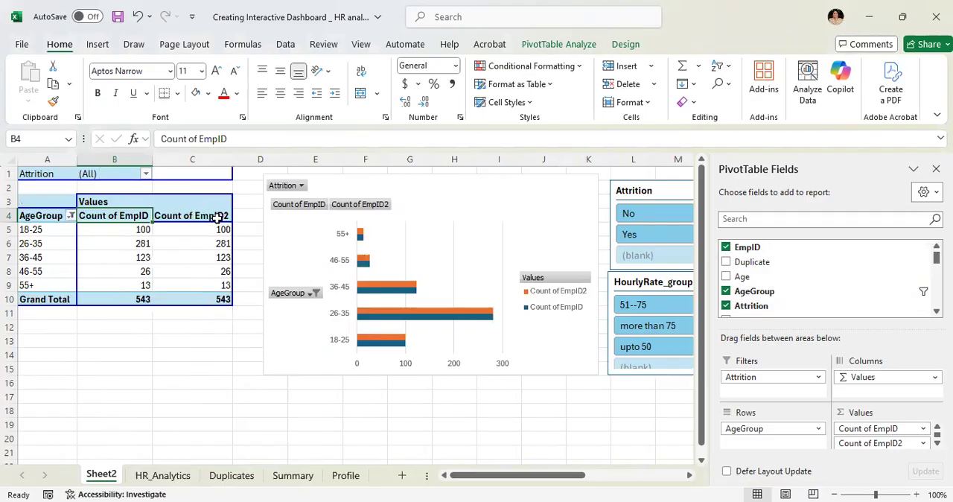
# - Show the Count of EmpID2 values as % of Column Total
pyautogui.click(217, 217)
pyautogui.click(215, 229)
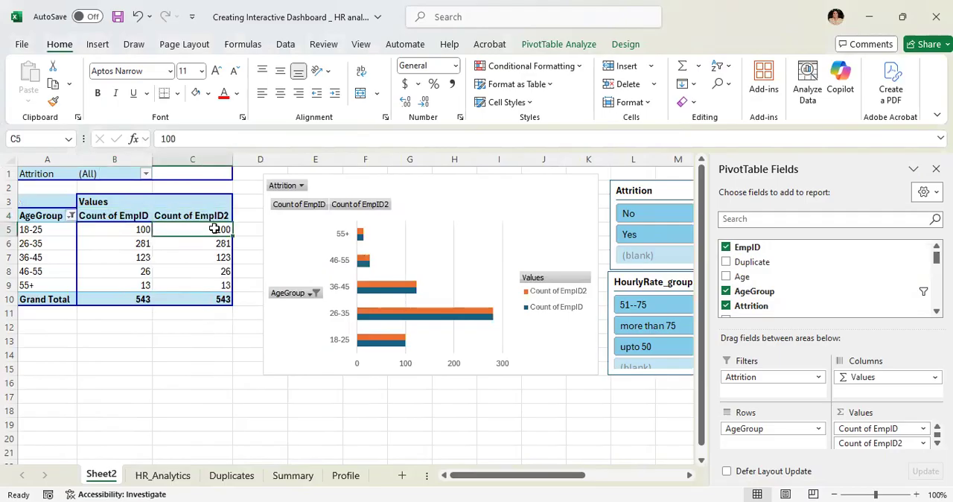
pyautogui.rightClick(216, 229)
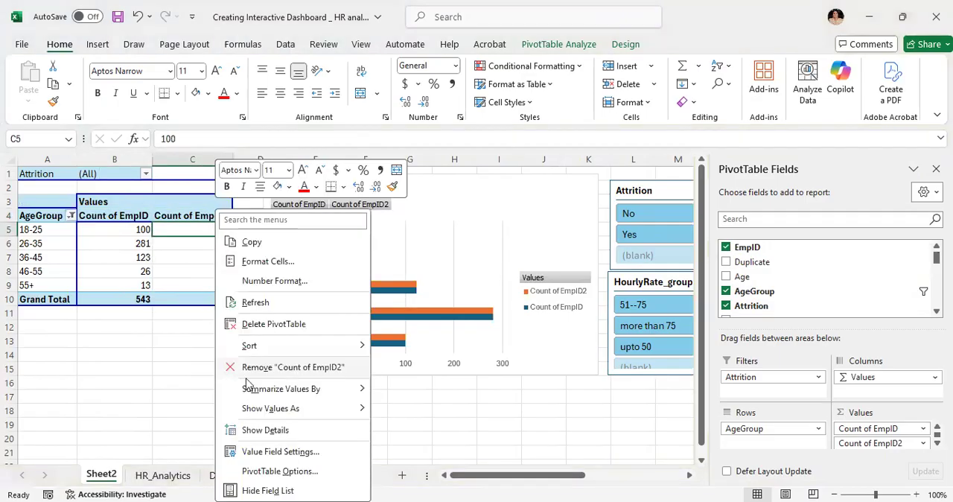
pyautogui.click(291, 415)
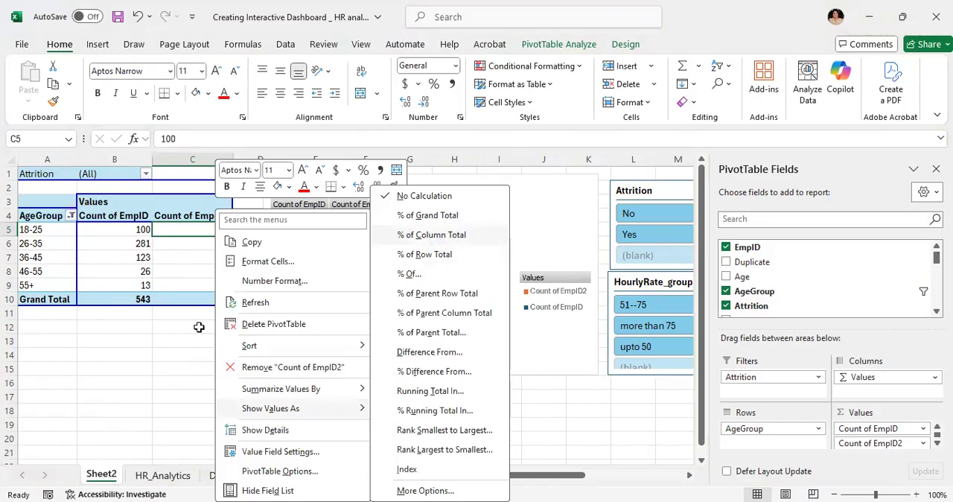
pyautogui.click(439, 235)
# - Format the Count of EmpID2 percentages, including the grand total, without decimals
pyautogui.moveTo(200, 230); pyautogui.dragTo(196, 297)
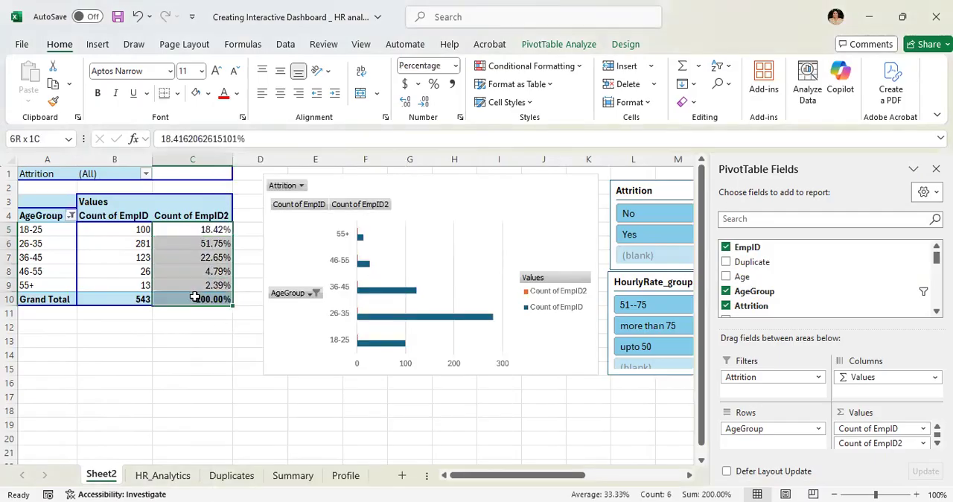
pyautogui.click(423, 100)
pyautogui.click(424, 101)
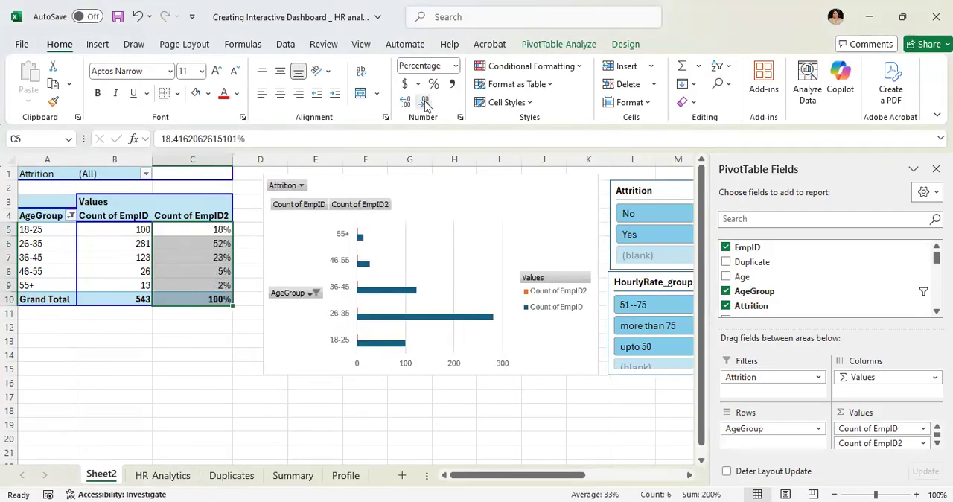
pyautogui.click(136, 231)
pyautogui.moveTo(210, 230); pyautogui.dragTo(203, 296)
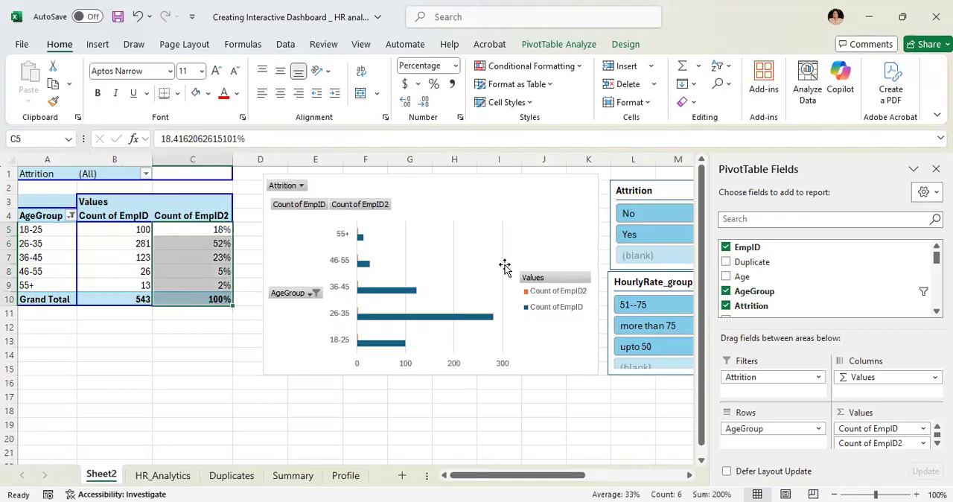
# - Delete the age group bar chart and select the pivot table from the AgeGroup header through the 55+ row, across both count columns
pyautogui.click(502, 207)
pyautogui.press('Delete')
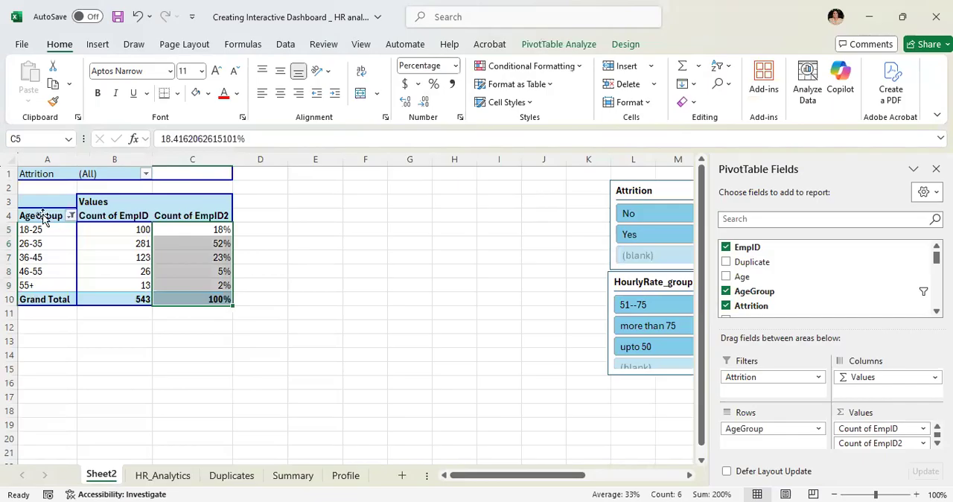
pyautogui.click(43, 217)
pyautogui.hotkey('shift', 'Right')
pyautogui.hotkey('shift', 'Right')
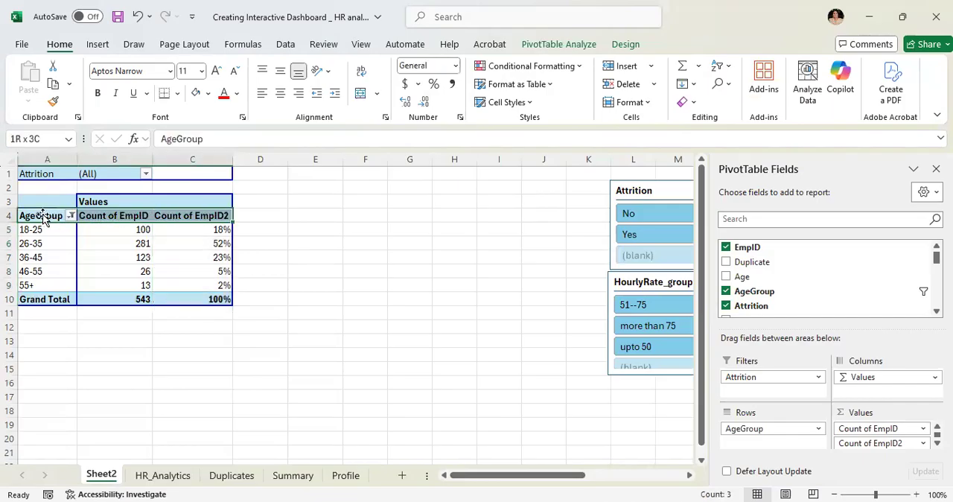
pyautogui.hotkey('shift', 'Down')
pyautogui.hotkey('shift', 'Down')
pyautogui.hotkey('shift', 'Down')
pyautogui.hotkey('shift', 'Down')
pyautogui.hotkey('shift', 'Down')
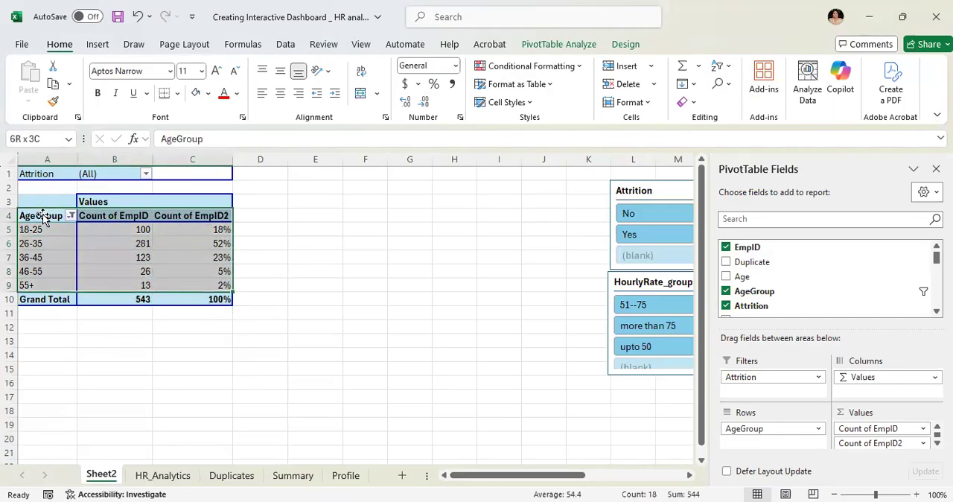
# - Set up a combo chart from the selection with Count of EmpID as Clustered Column and Count of EmpID2 as Line on the secondary axis
pyautogui.click(97, 46)
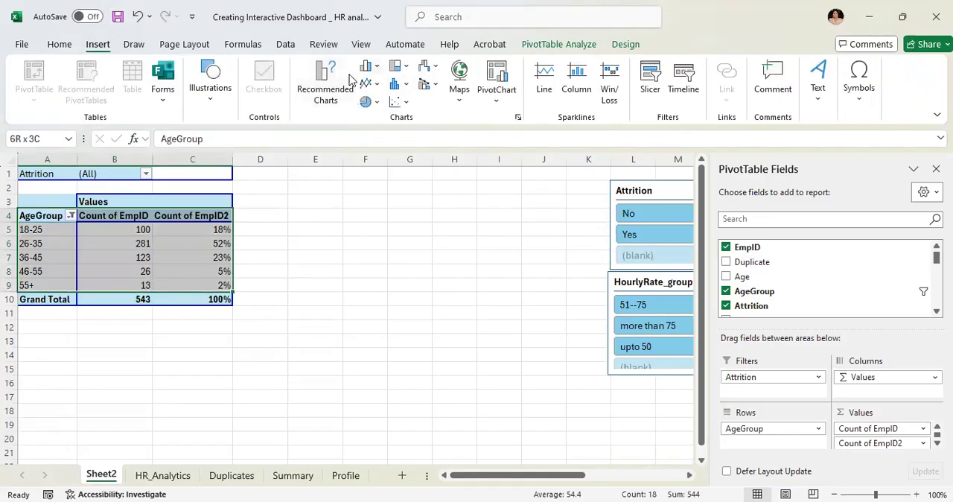
pyautogui.click(333, 89)
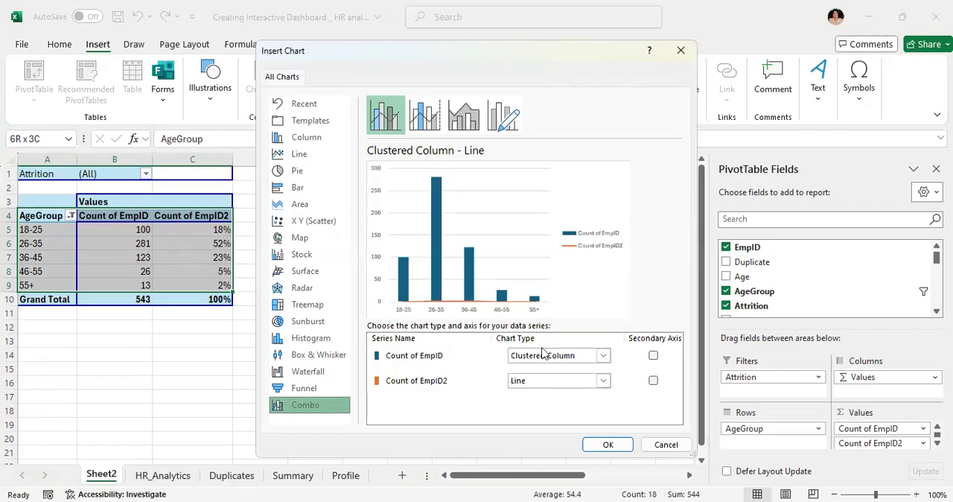
pyautogui.click(653, 381)
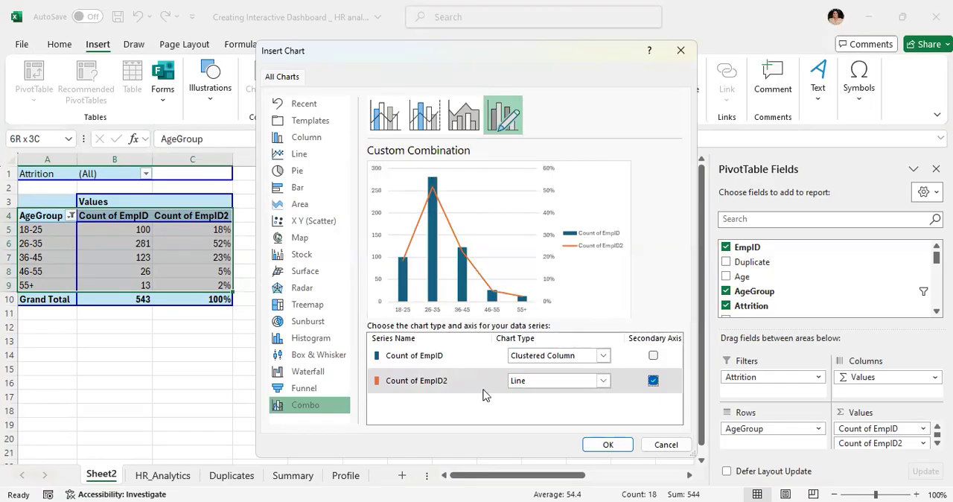
# - Compare the combo preview with the secondary axis on Count of EmpID and on neither series, and restore it for Count of EmpID2
pyautogui.click(653, 358)
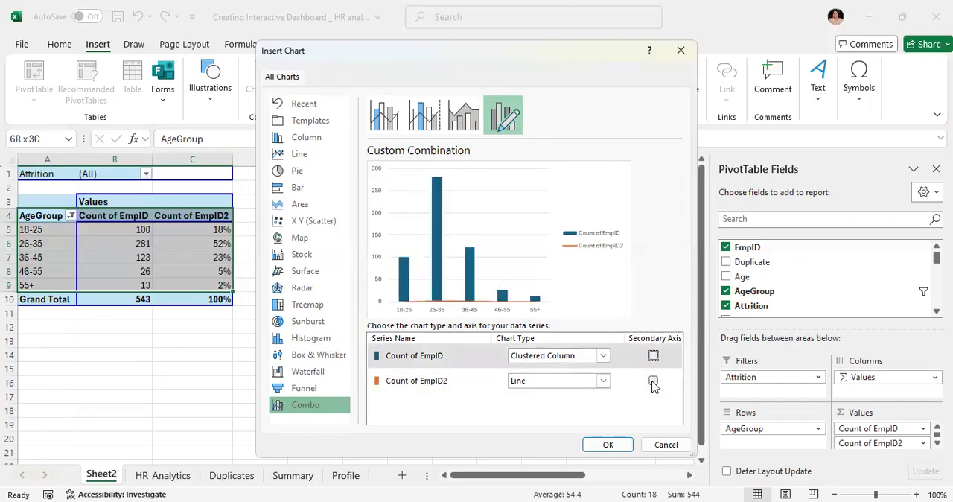
pyautogui.click(654, 382)
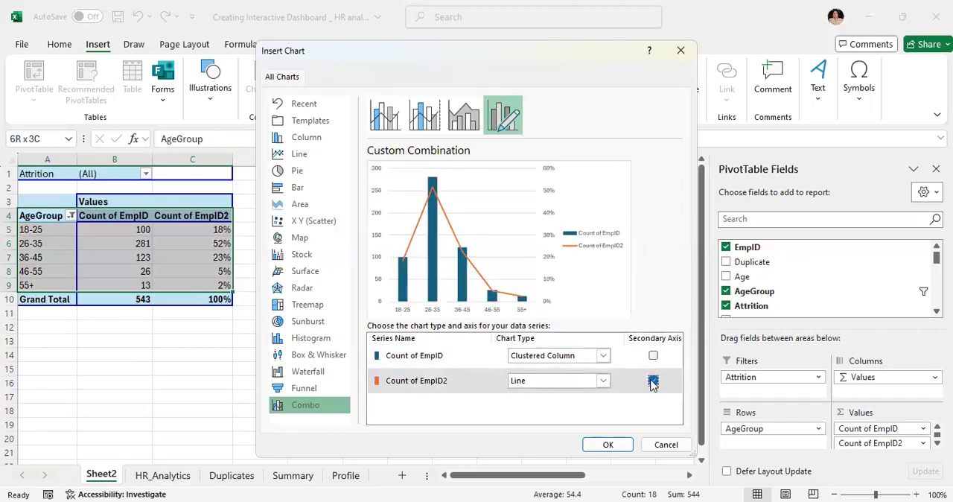
pyautogui.click(653, 357)
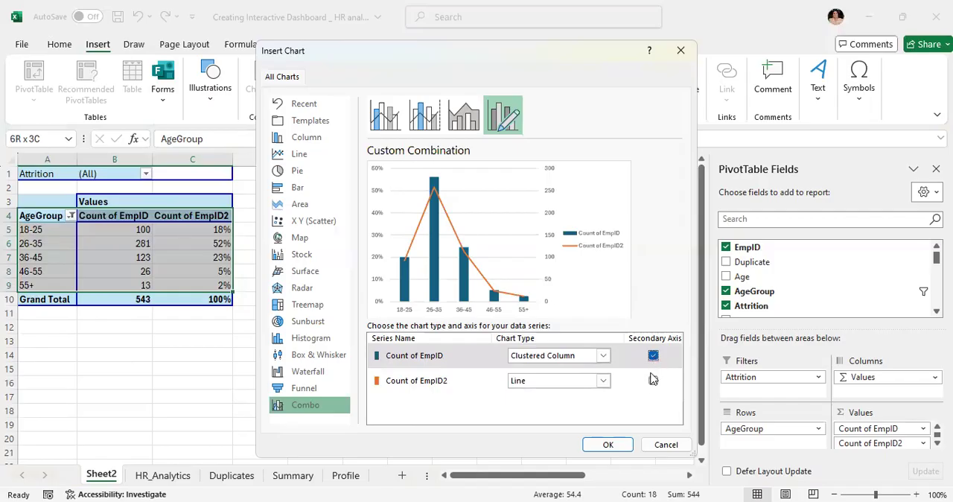
pyautogui.click(653, 380)
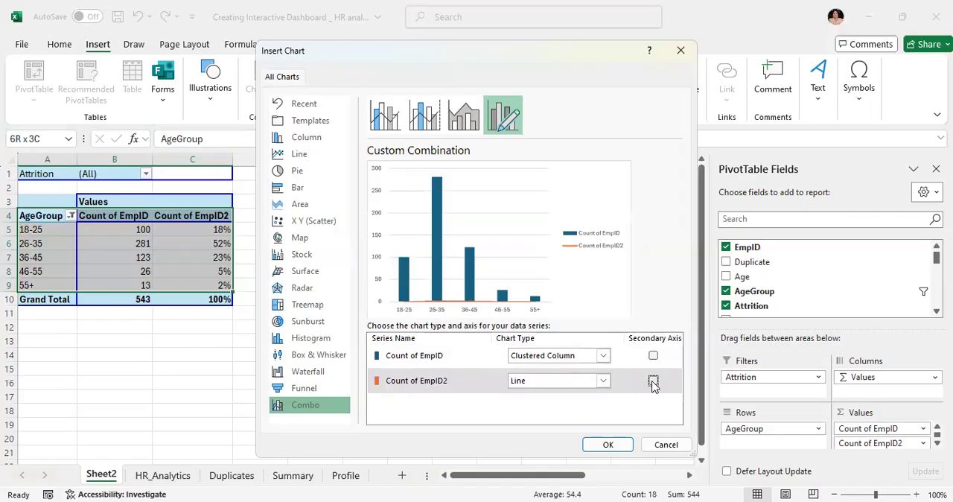
pyautogui.click(653, 381)
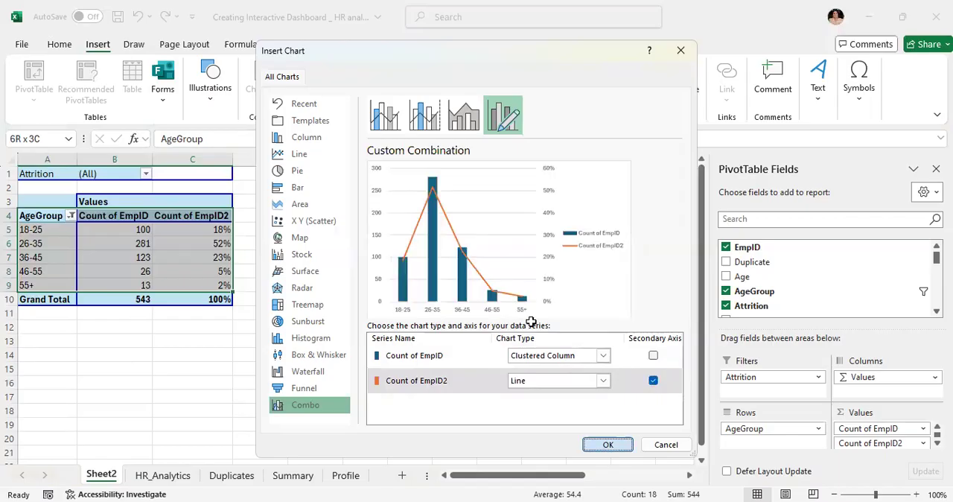
# - Insert the combo chart beside the pivot table and add data labels to its Count of EmpID2 line
pyautogui.press('Return')
pyautogui.moveTo(467, 188); pyautogui.dragTo(458, 177)
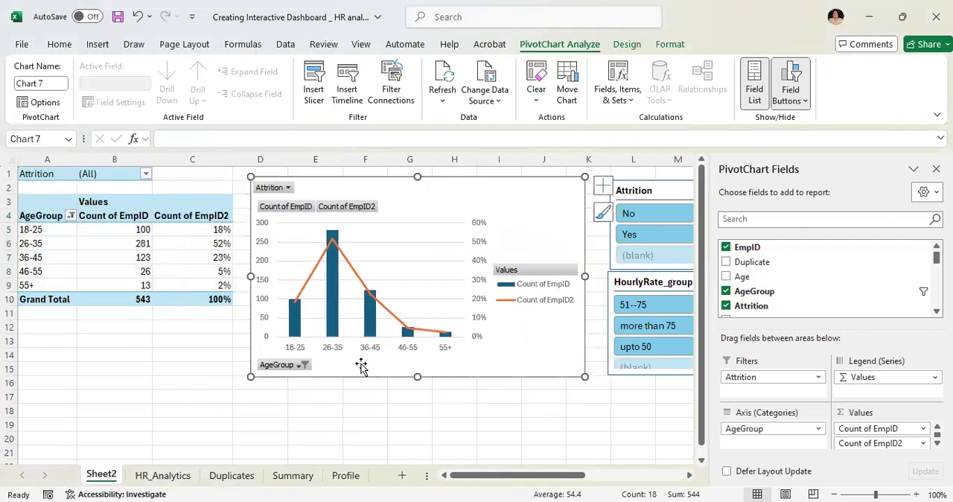
pyautogui.rightClick(300, 298)
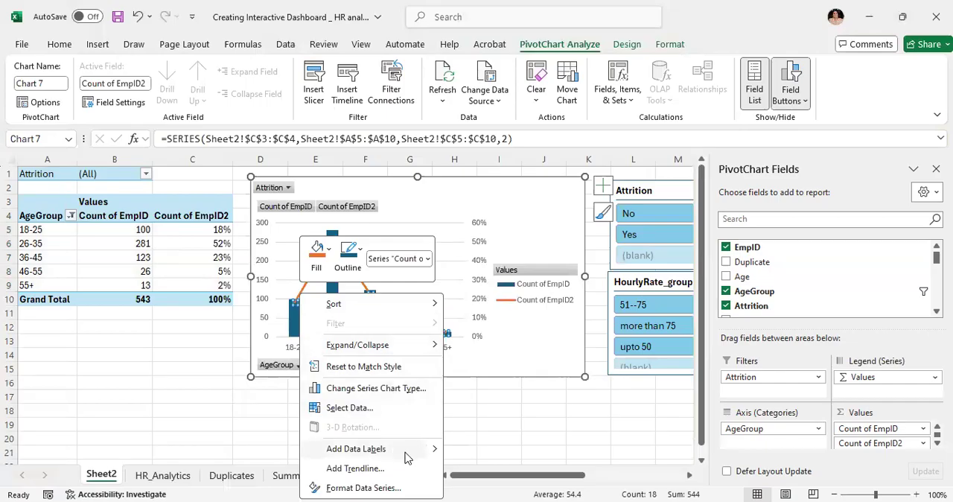
pyautogui.click(356, 449)
pyautogui.press('Escape')
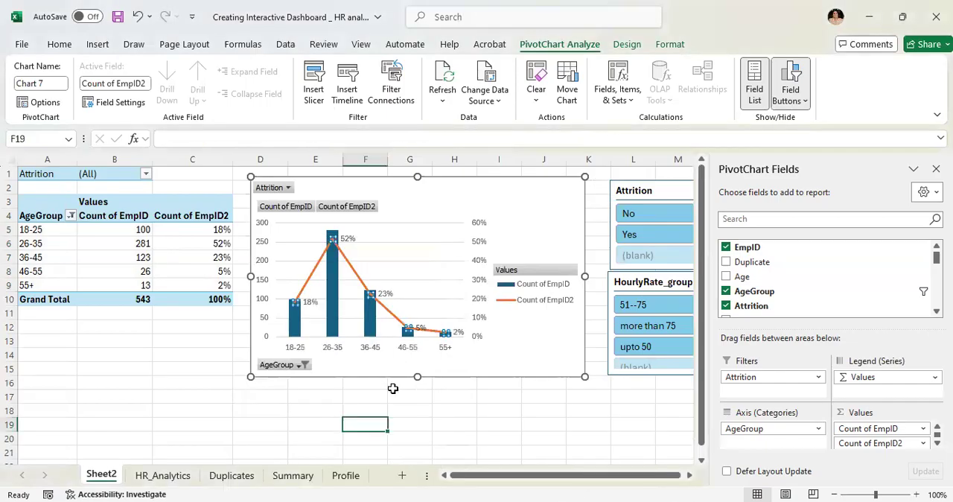
pyautogui.press('Escape')
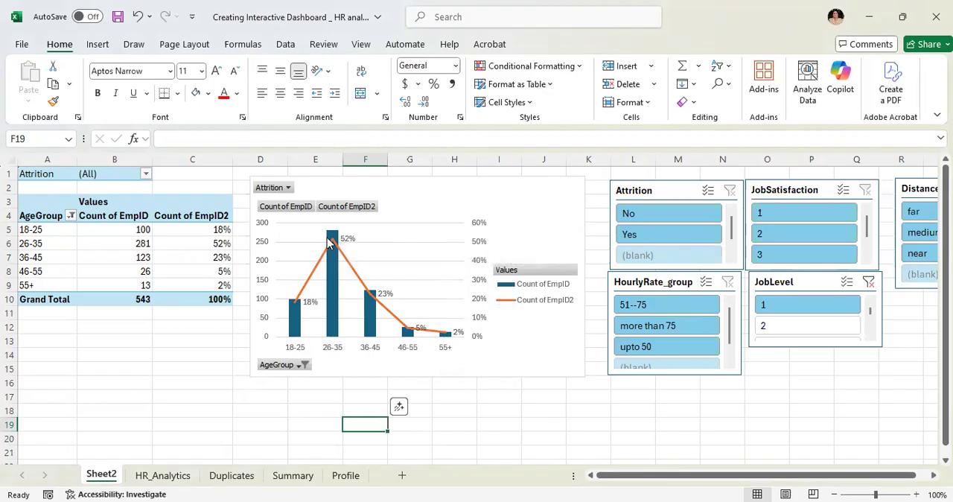
# - Hide the value, axis and report filter field buttons on the combo chart
pyautogui.click(293, 212)
pyautogui.rightClick(293, 212)
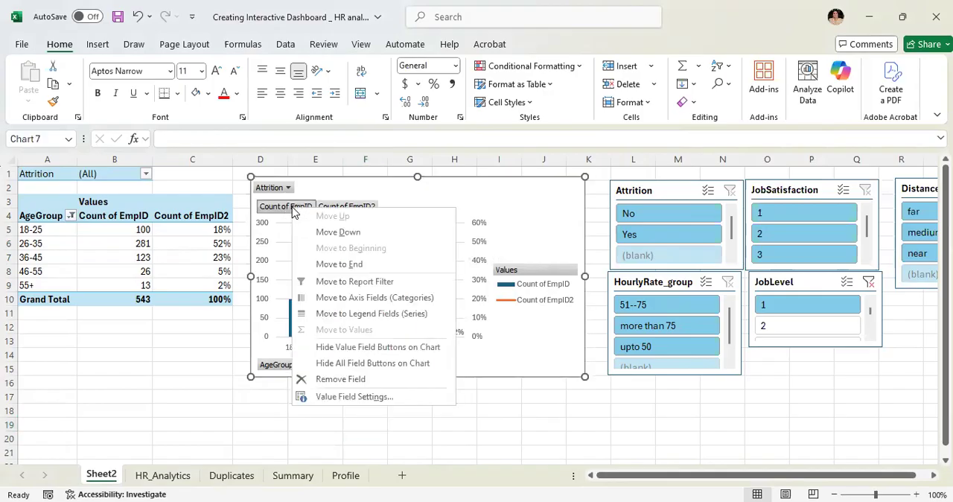
pyautogui.click(346, 347)
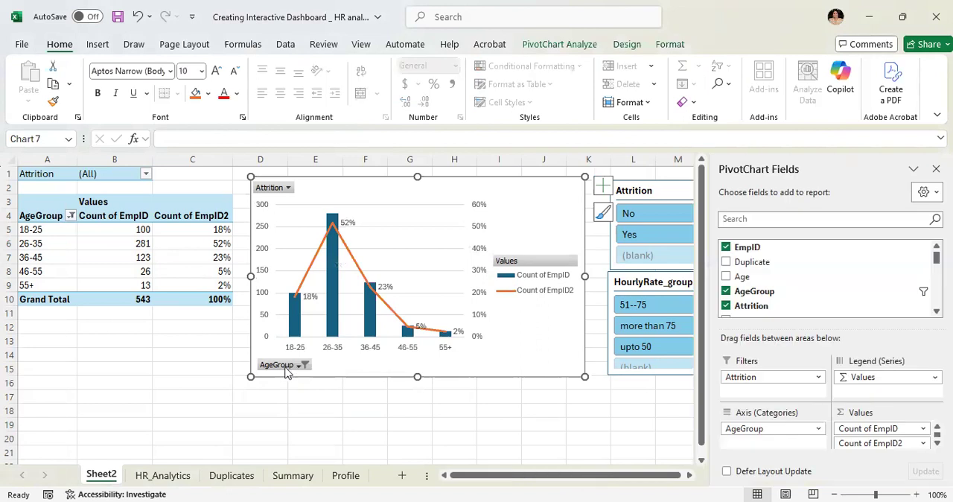
pyautogui.rightClick(279, 368)
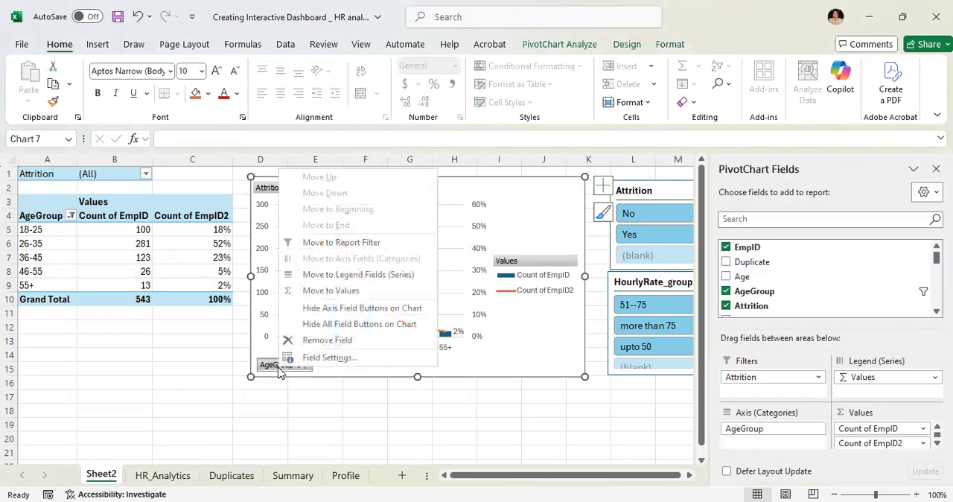
pyautogui.click(337, 308)
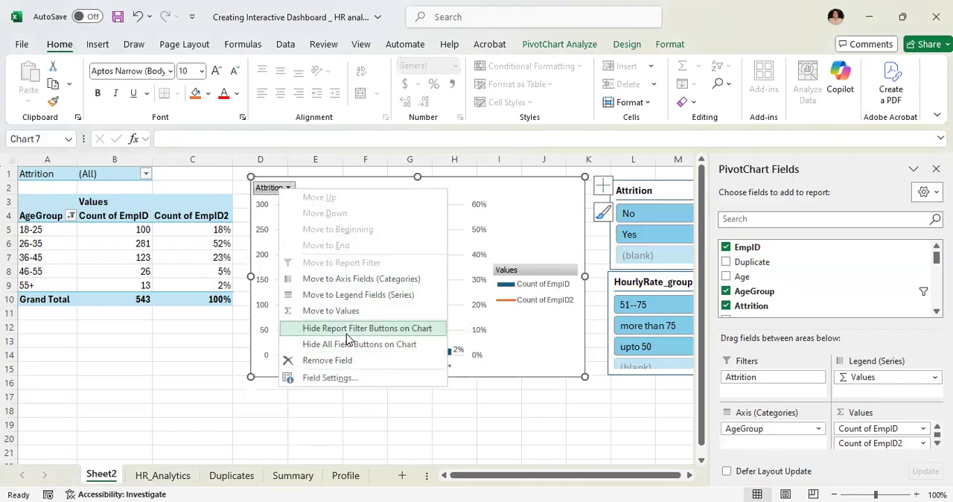
pyautogui.click(346, 333)
pyautogui.click(41, 181)
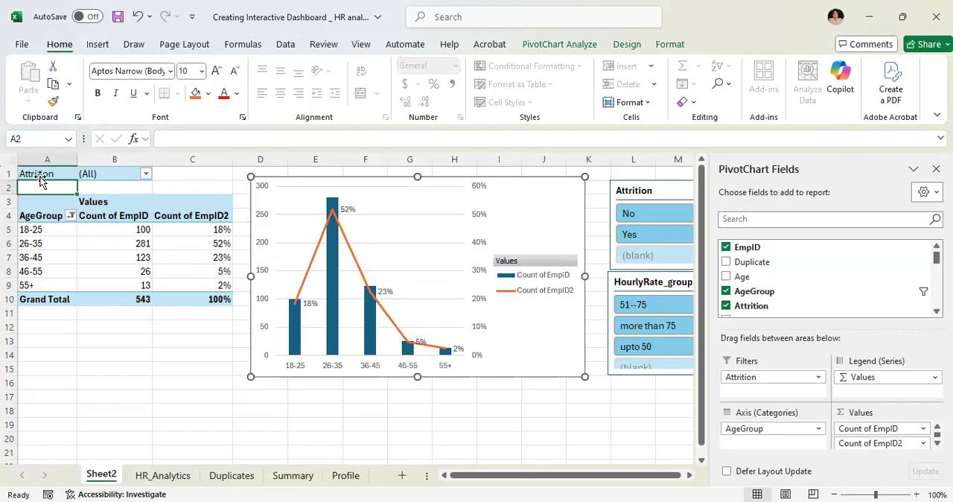
pyautogui.click(53, 176)
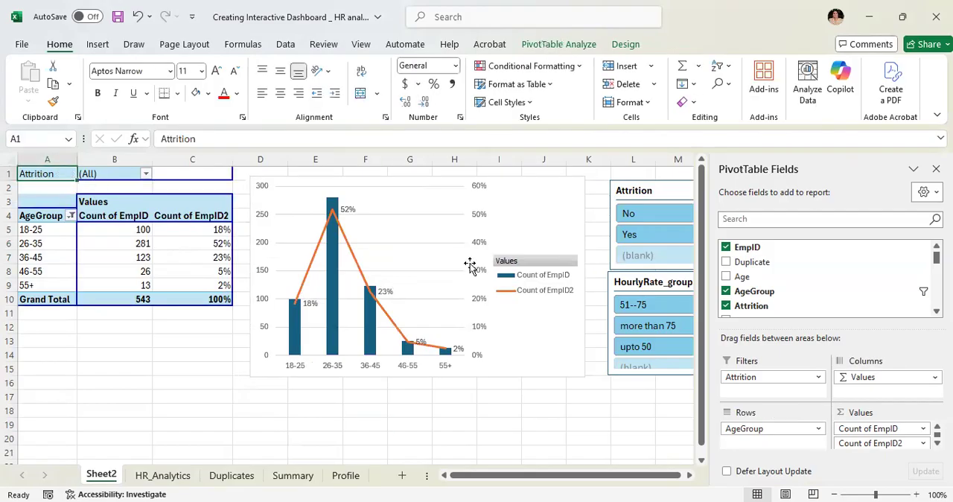
# - Place the combo chart's legend at the bottom
pyautogui.click(580, 199)
pyautogui.click(603, 185)
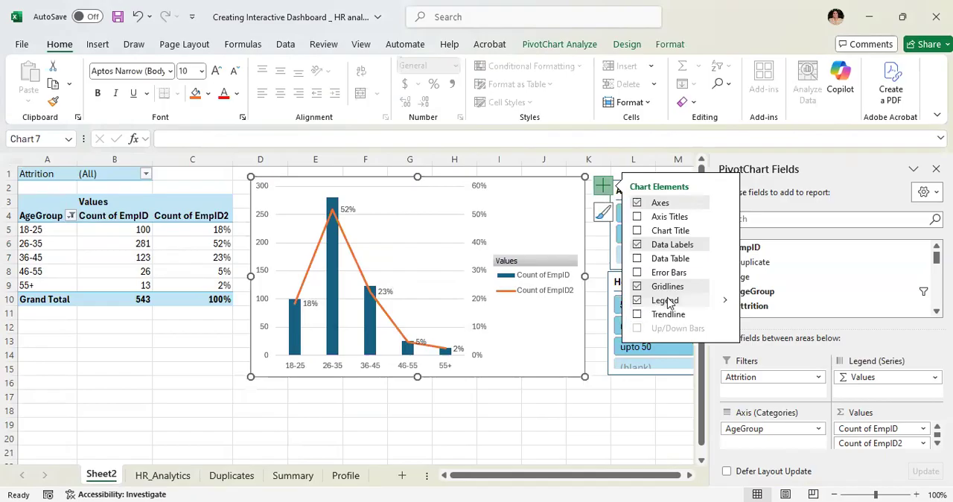
pyautogui.moveTo(726, 301)
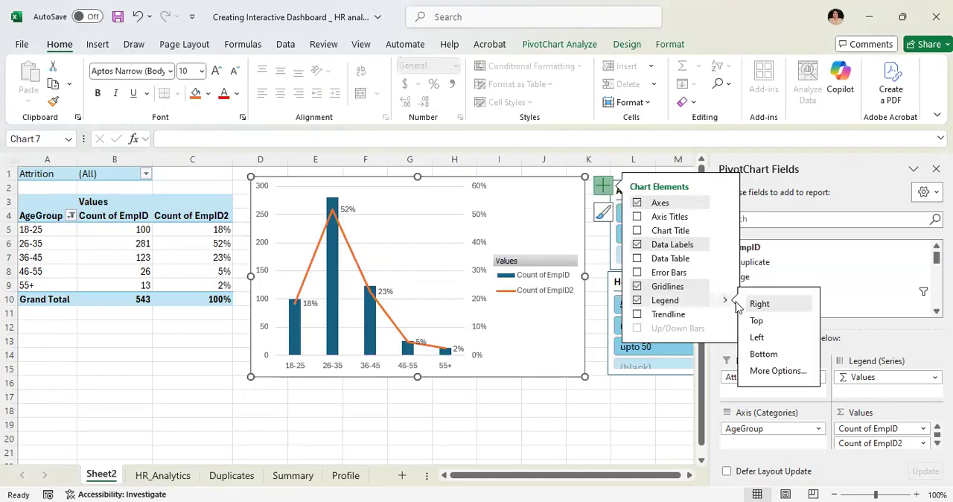
pyautogui.click(754, 357)
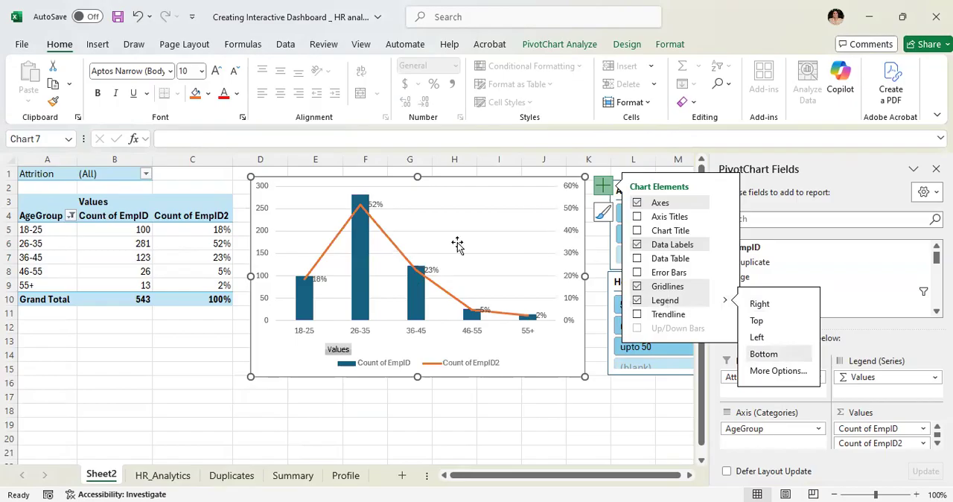
# - Move the percentage label of the line's 26-35 point slightly right, clear of the column
pyautogui.click(376, 204)
pyautogui.click(376, 203)
pyautogui.moveTo(376, 200); pyautogui.dragTo(391, 201)
pyautogui.click(431, 217)
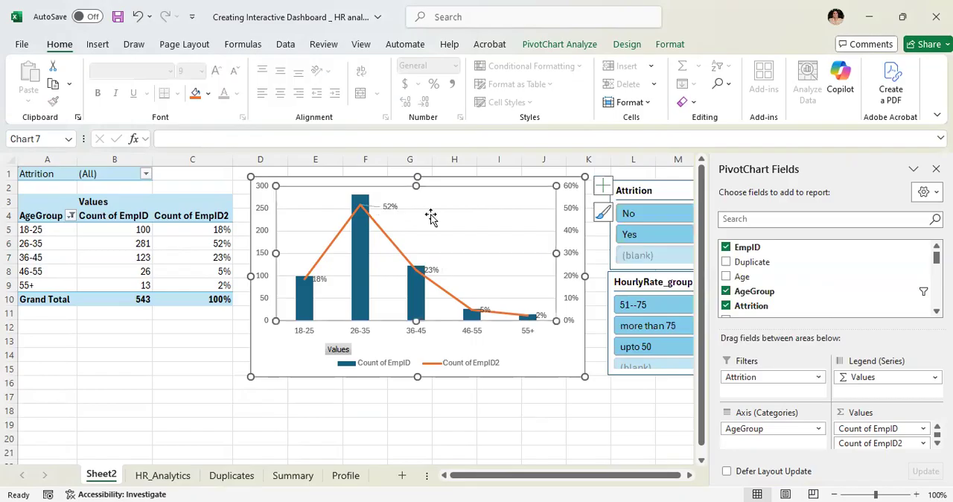
# - Add a chart title to the combo chart and set its text to "count of emp."
pyautogui.click(601, 189)
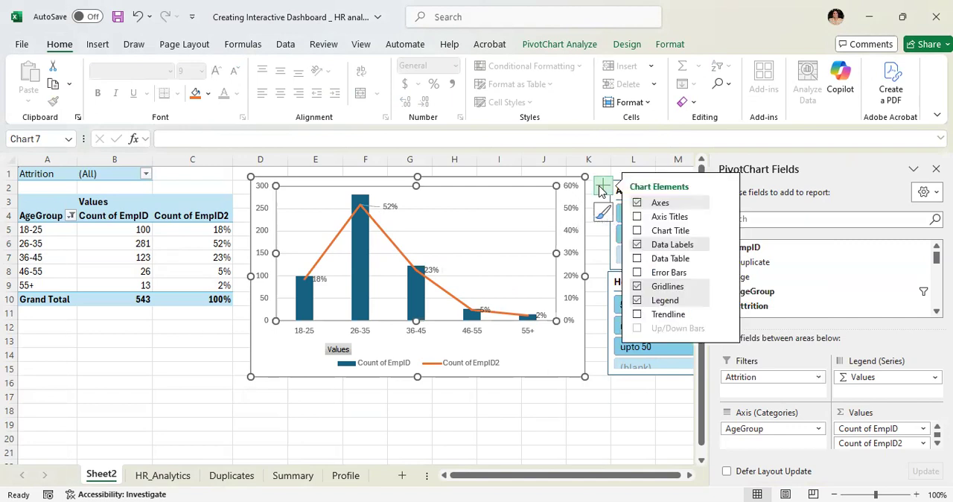
pyautogui.click(658, 232)
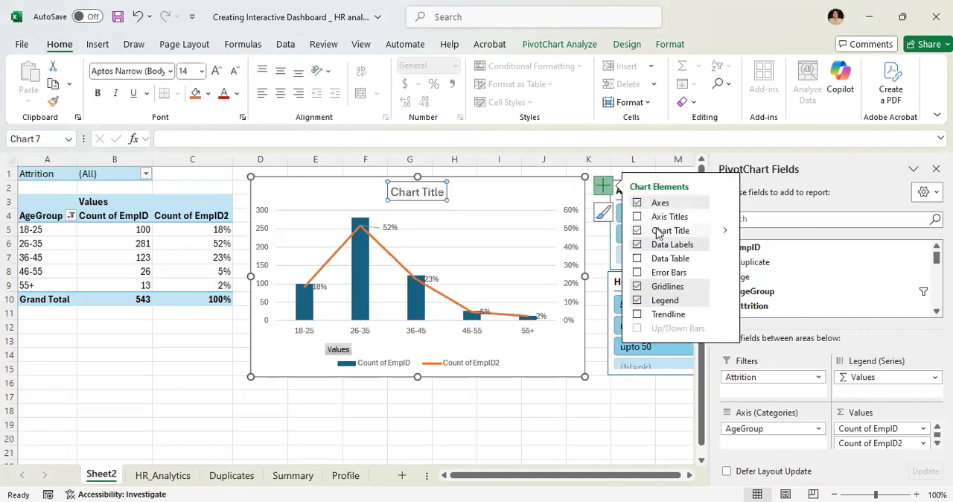
pyautogui.click(442, 192)
pyautogui.press('BackSpace')
pyautogui.press('BackSpace')
pyautogui.press('BackSpace')
pyautogui.press('BackSpace')
pyautogui.press('BackSpace')
pyautogui.press('BackSpace')
pyautogui.press('BackSpace')
pyautogui.press('BackSpace')
pyautogui.press('BackSpace')
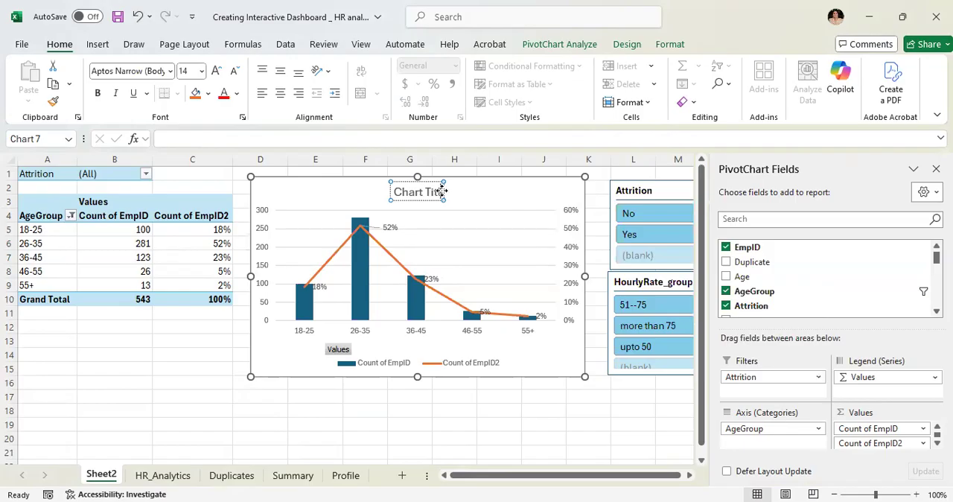
pyautogui.press('BackSpace')
pyautogui.press('BackSpace')
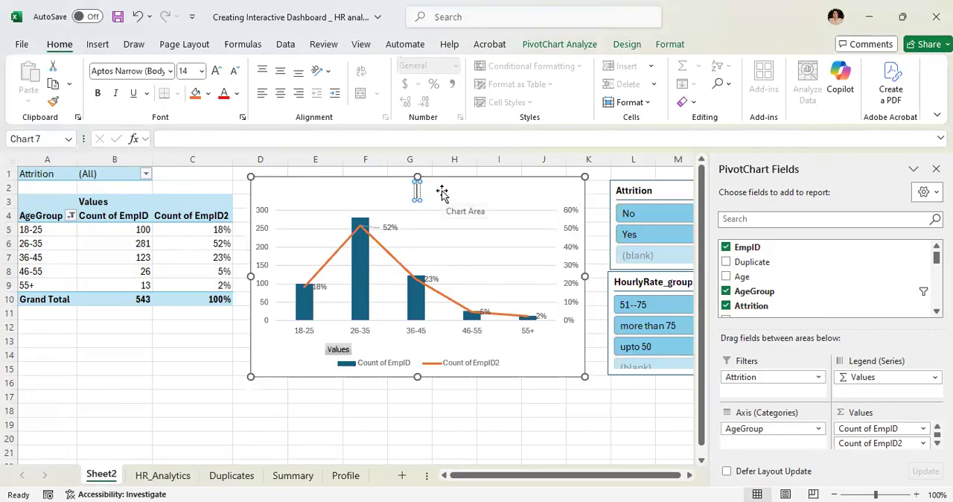
pyautogui.write('count of Emploe')
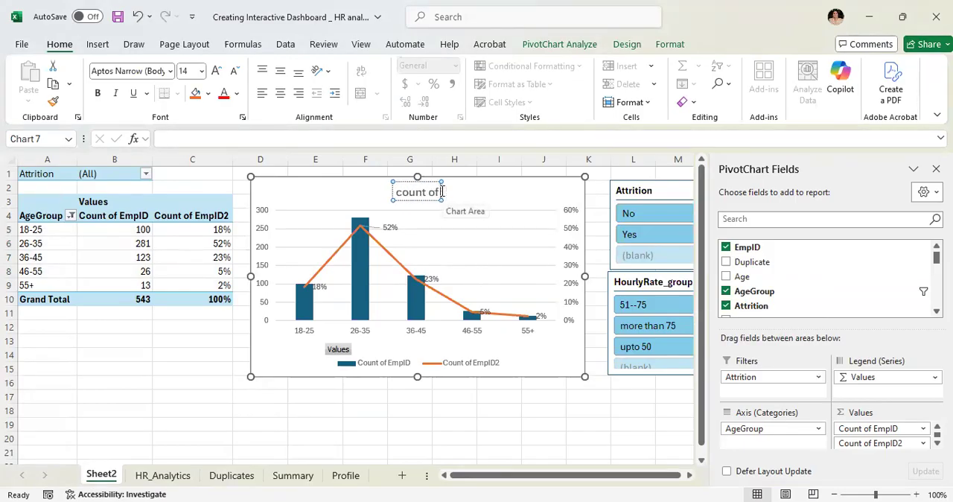
pyautogui.press('BackSpace')
pyautogui.press('BackSpace')
pyautogui.press('BackSpace')
pyautogui.press('BackSpace')
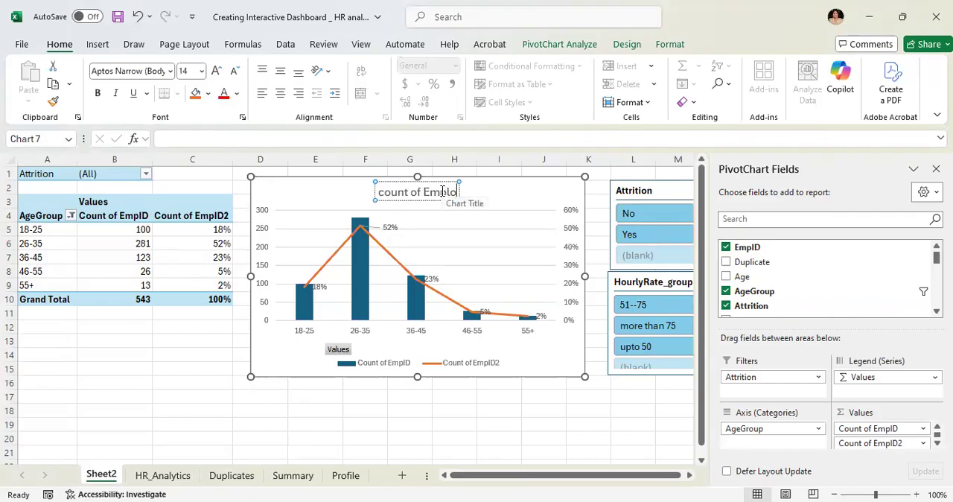
pyautogui.press('BackSpace')
pyautogui.press('BackSpace')
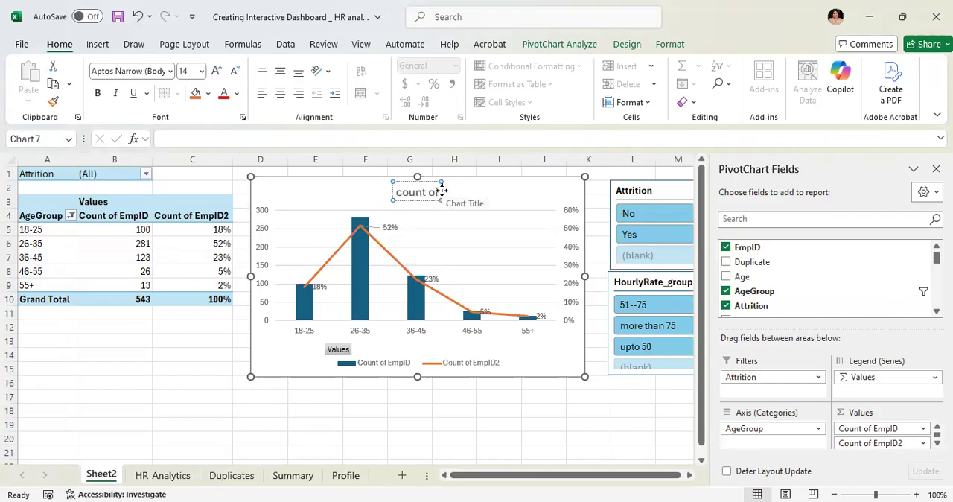
pyautogui.write('emp.')
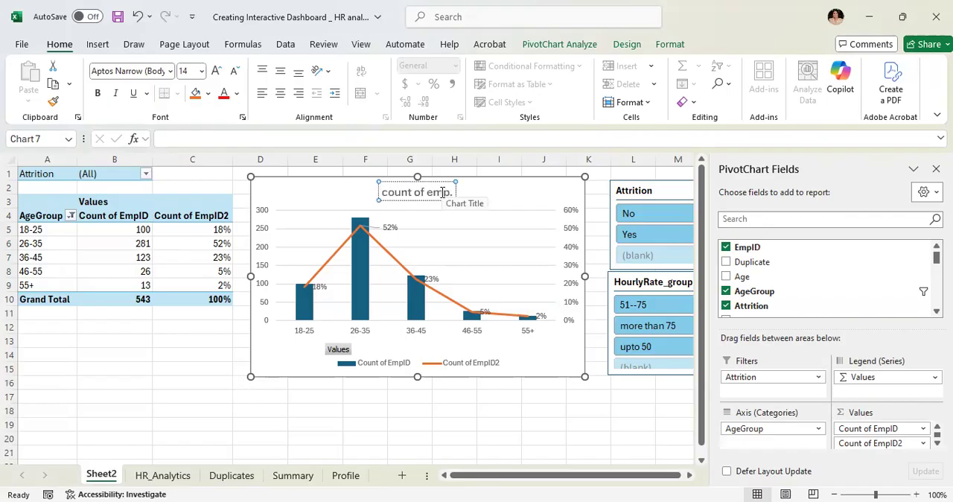
# - Extend the combo chart's title to read "count & % of emp. by age group"
pyautogui.click(454, 191)
pyautogui.click(413, 193)
pyautogui.write('& %')
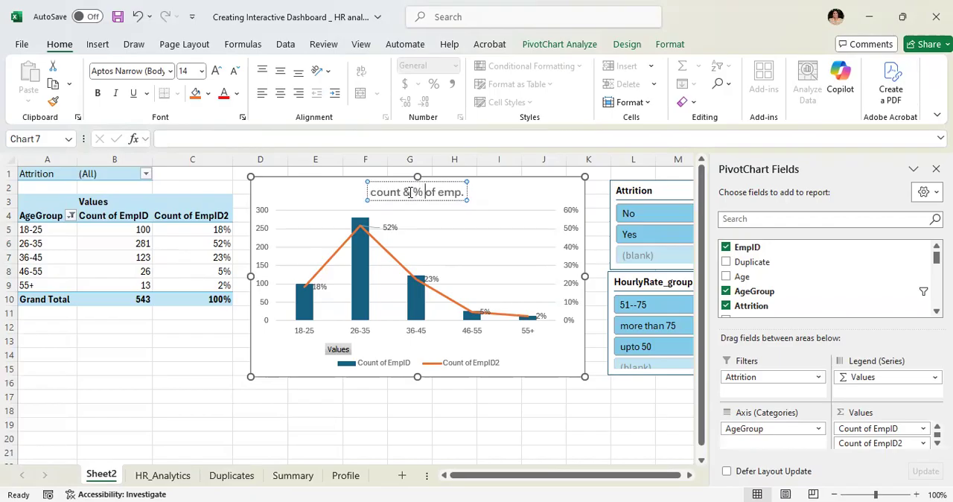
pyautogui.click(463, 194)
pyautogui.click(463, 193)
pyautogui.write('by age group')
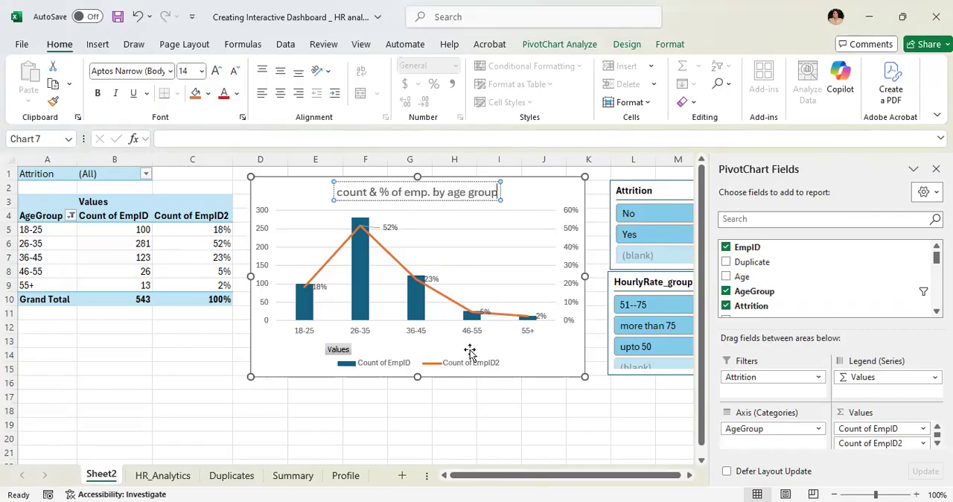
pyautogui.click(422, 394)
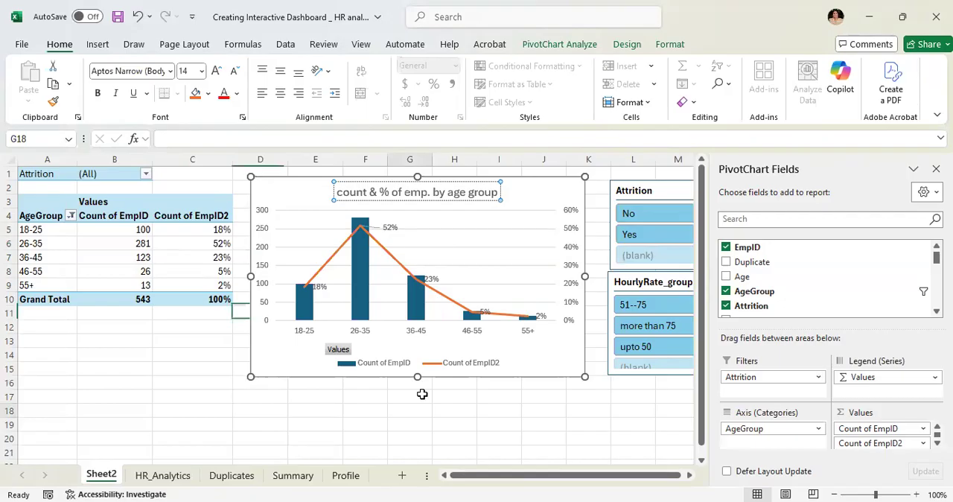
# - Add a data table with legend keys beneath the combo chart's plot
pyautogui.click(542, 177)
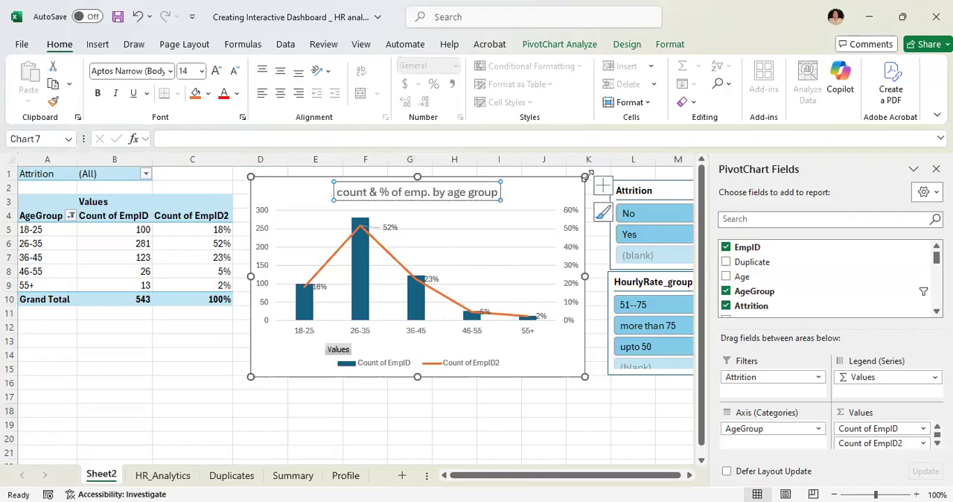
pyautogui.click(564, 182)
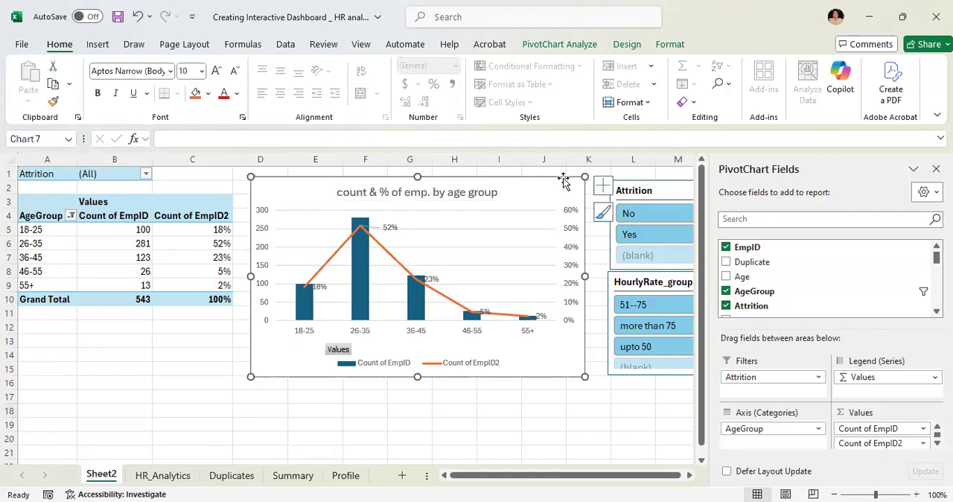
pyautogui.click(605, 187)
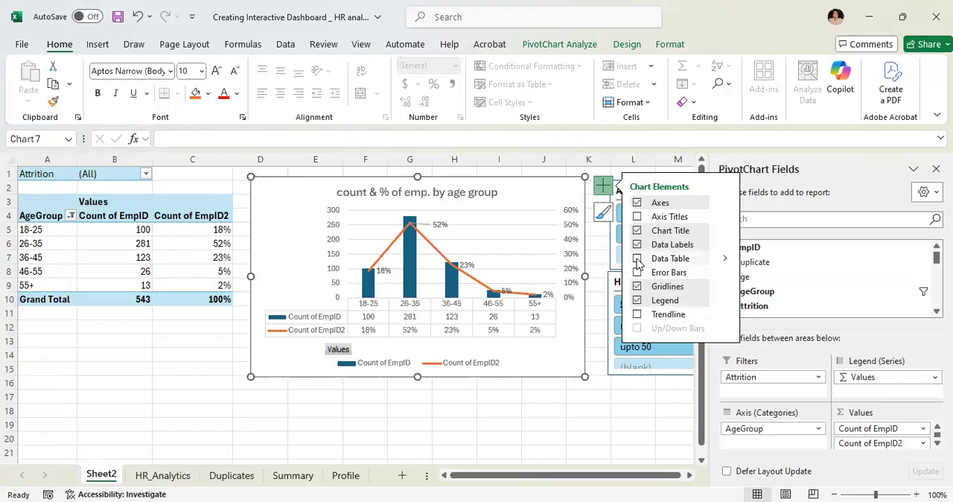
pyautogui.click(637, 259)
pyautogui.click(594, 397)
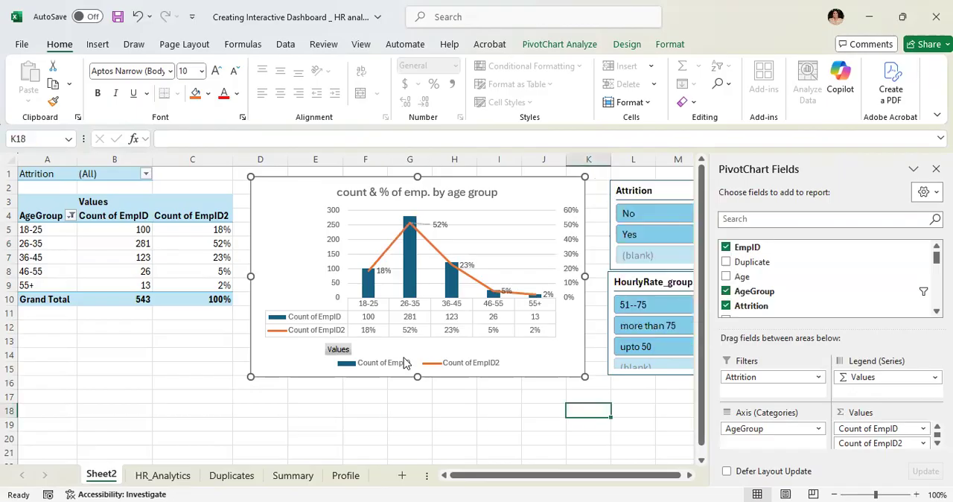
# - Delete the legend below the combo chart's data table
pyautogui.click(446, 366)
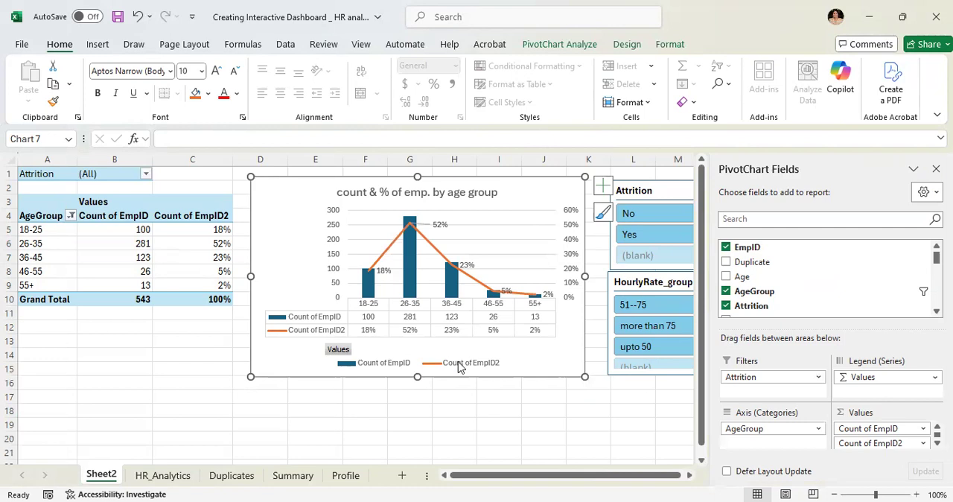
pyautogui.click(467, 370)
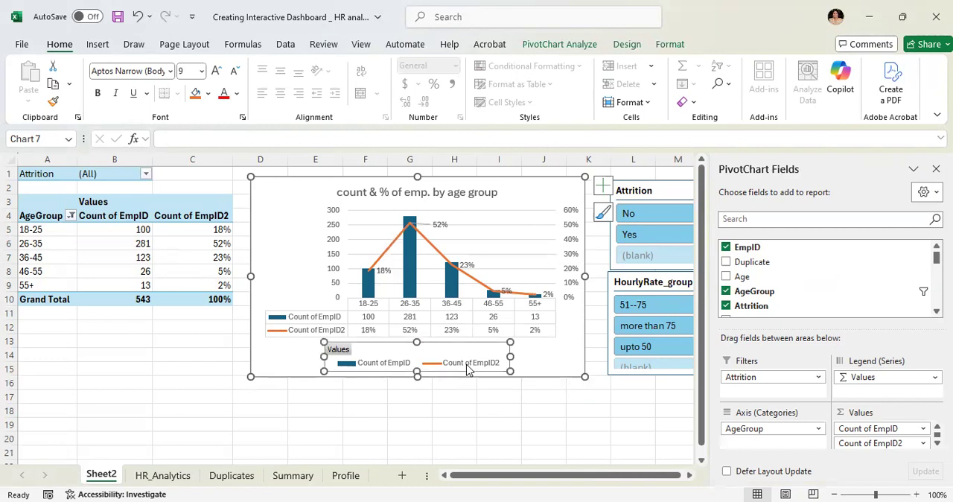
pyautogui.rightClick(467, 370)
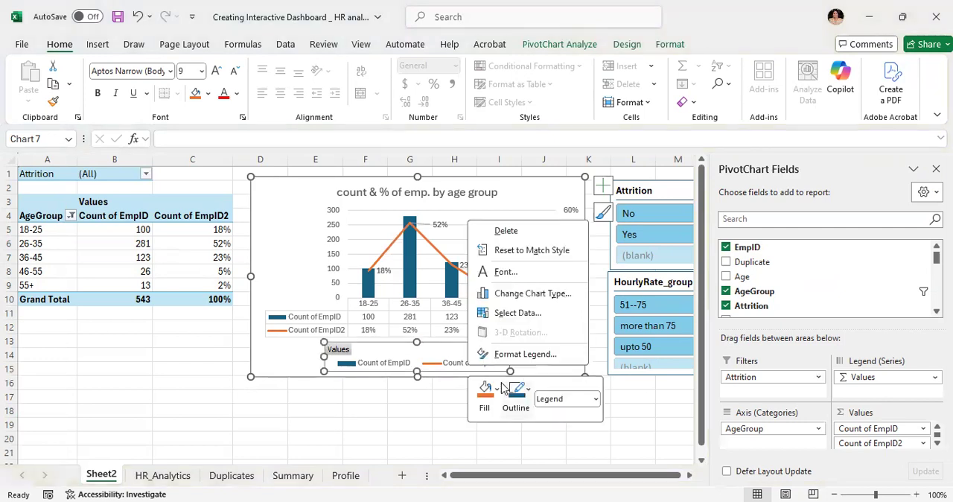
pyautogui.click(597, 400)
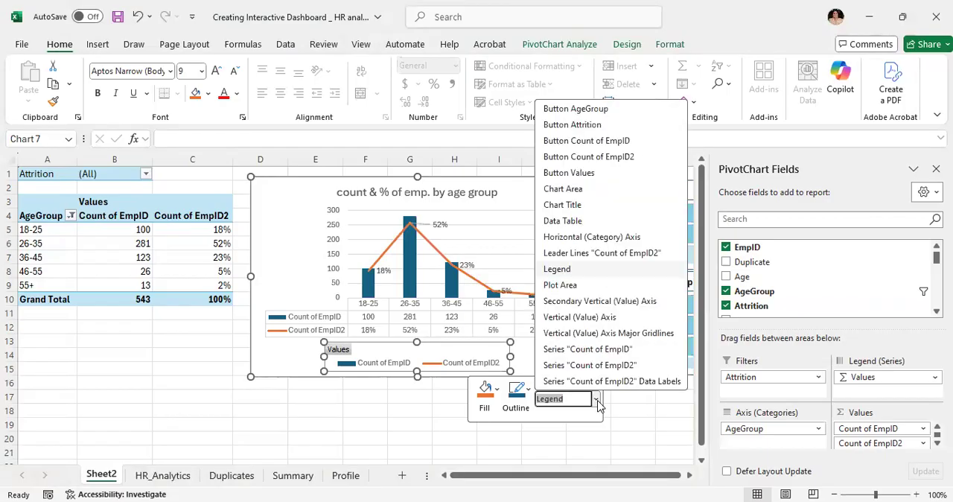
pyautogui.click(496, 378)
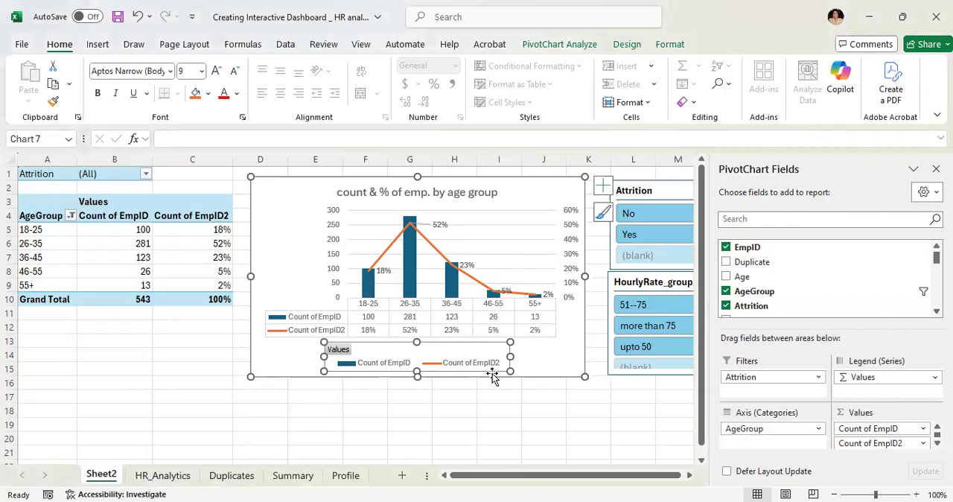
pyautogui.click(493, 375)
pyautogui.press('Delete')
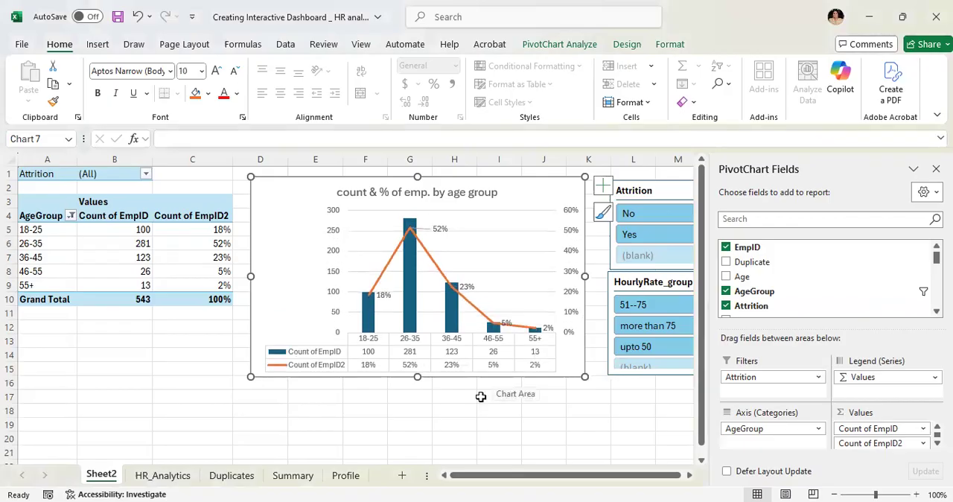
# - Remove the percentage data labels from the combo chart's line and deselect the chart
pyautogui.click(506, 326)
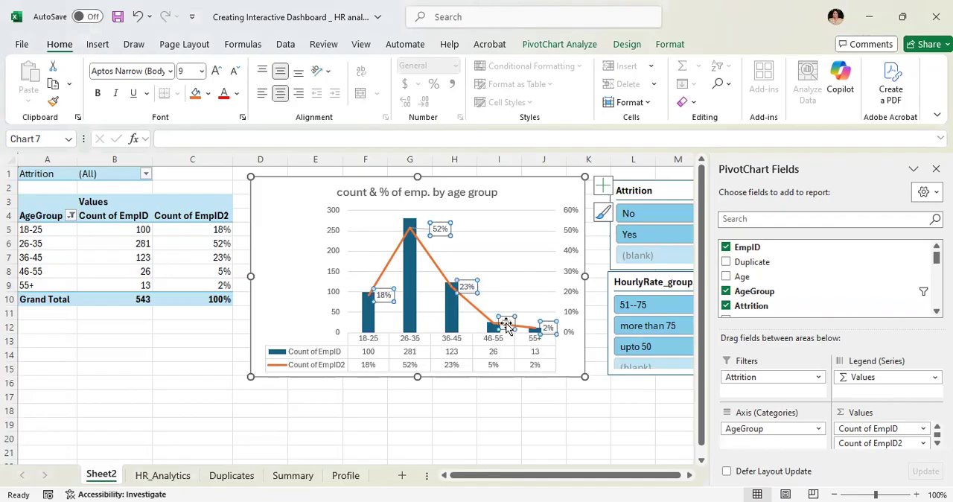
pyautogui.click(485, 246)
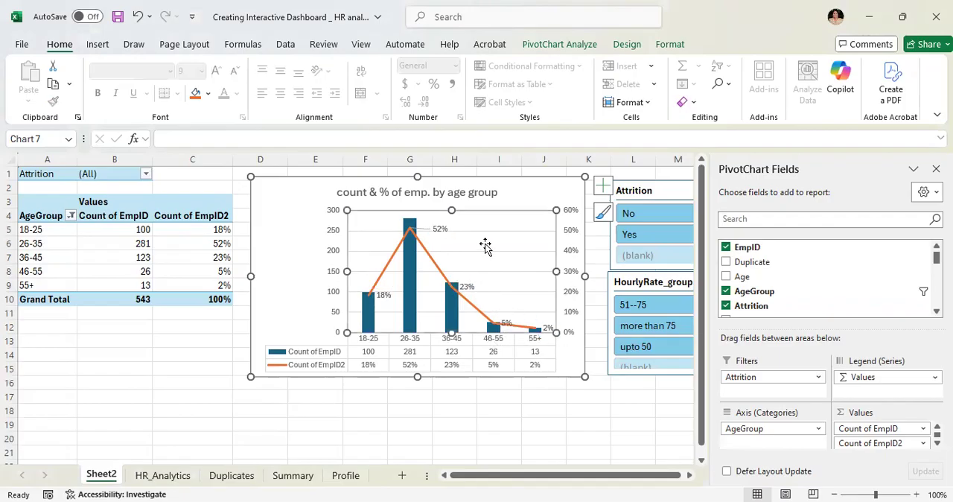
pyautogui.click(603, 186)
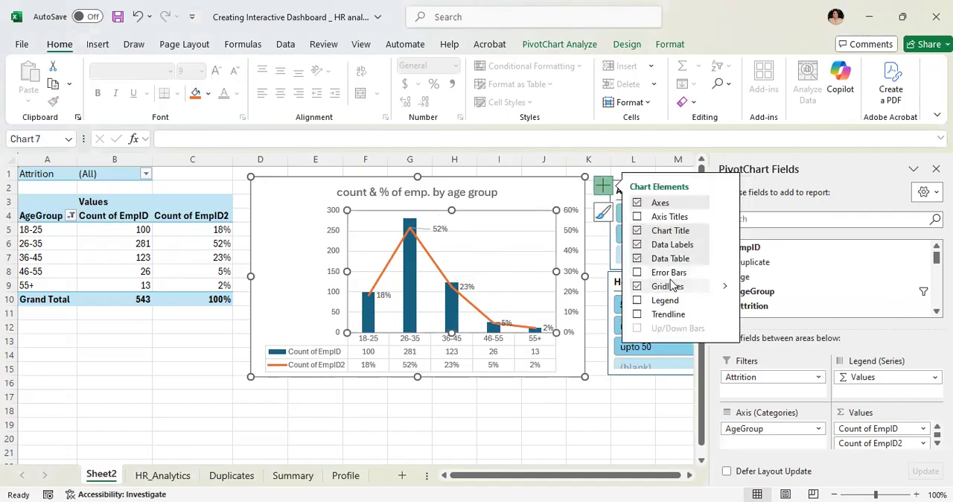
pyautogui.click(691, 251)
pyautogui.press('Escape')
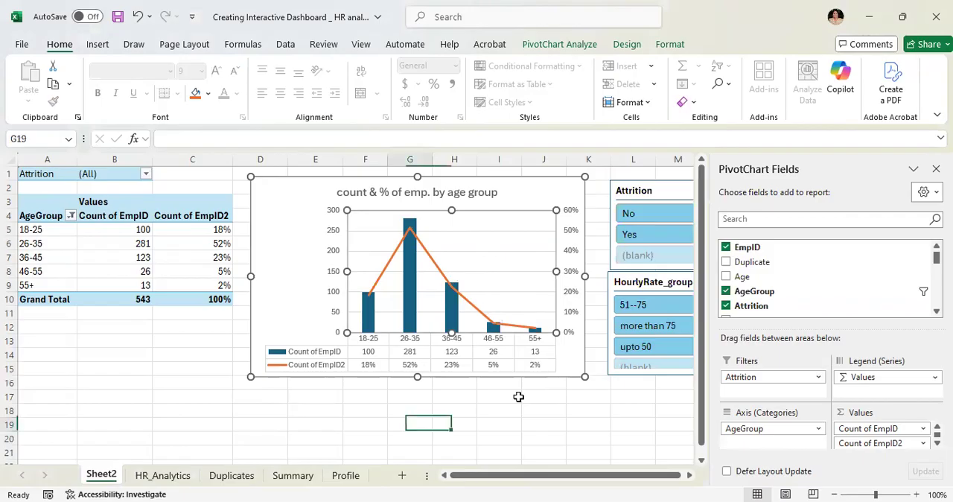
pyautogui.press('Escape')
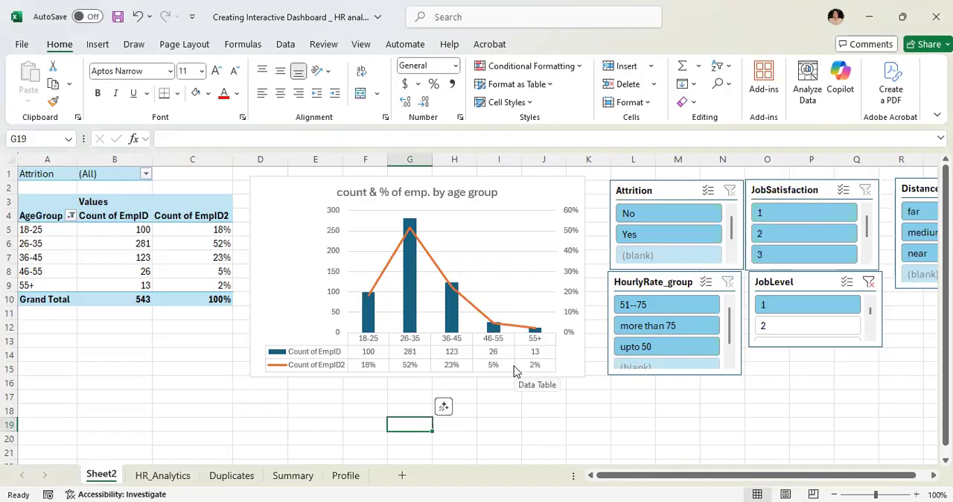
# - Test the Attrition slicer on the pivot table and chart with No and Yes, and clear its filter
pyautogui.click(670, 217)
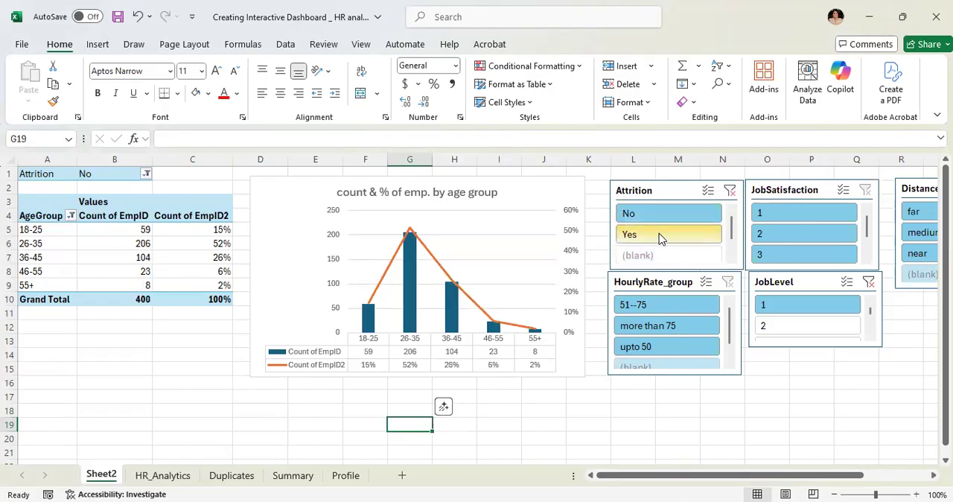
pyautogui.click(659, 234)
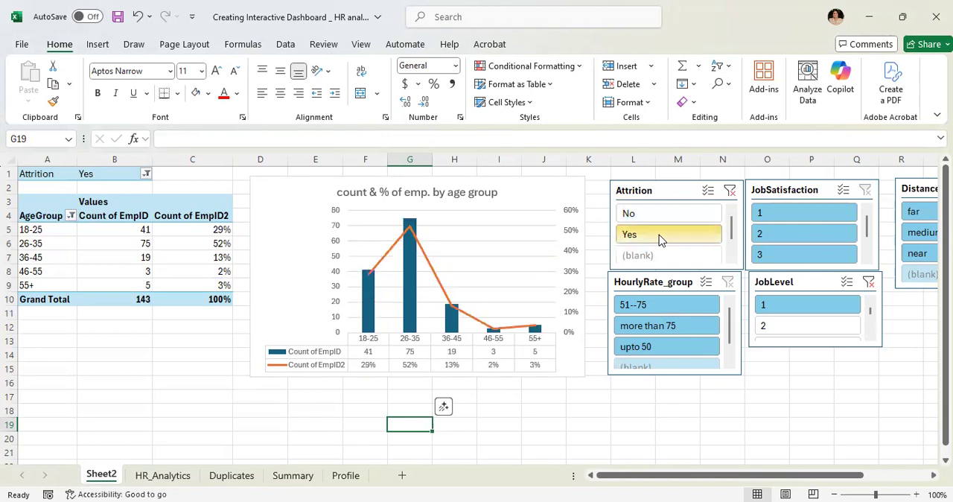
pyautogui.click(731, 192)
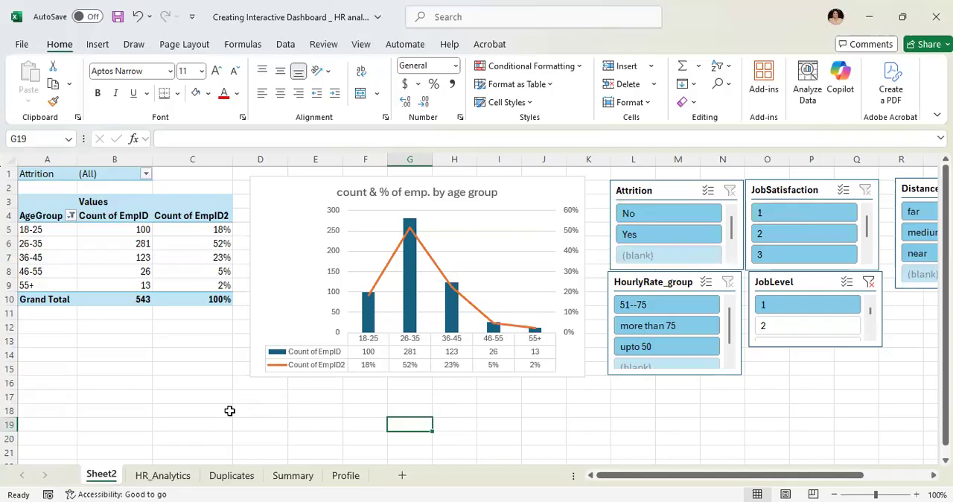
pyautogui.click(191, 411)
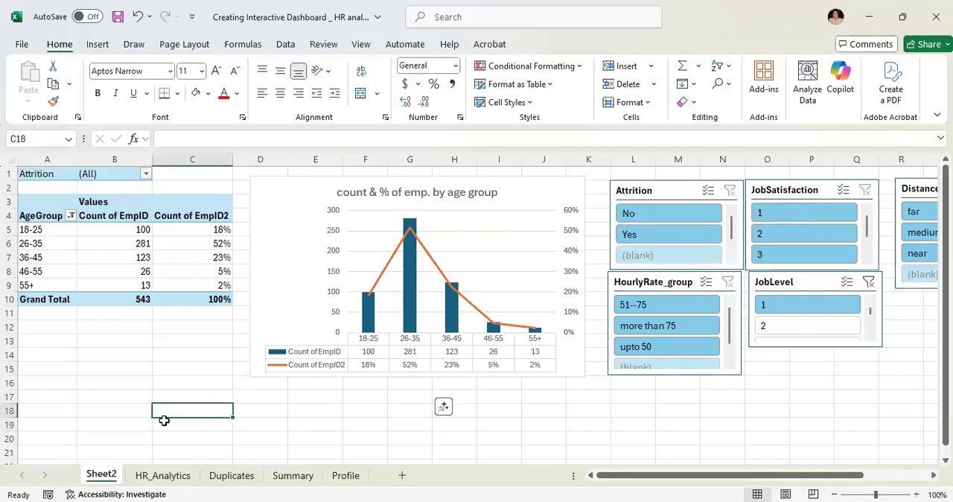
# - Rename Sheet2 as "Pivot 1"
pyautogui.rightClick(93, 480)
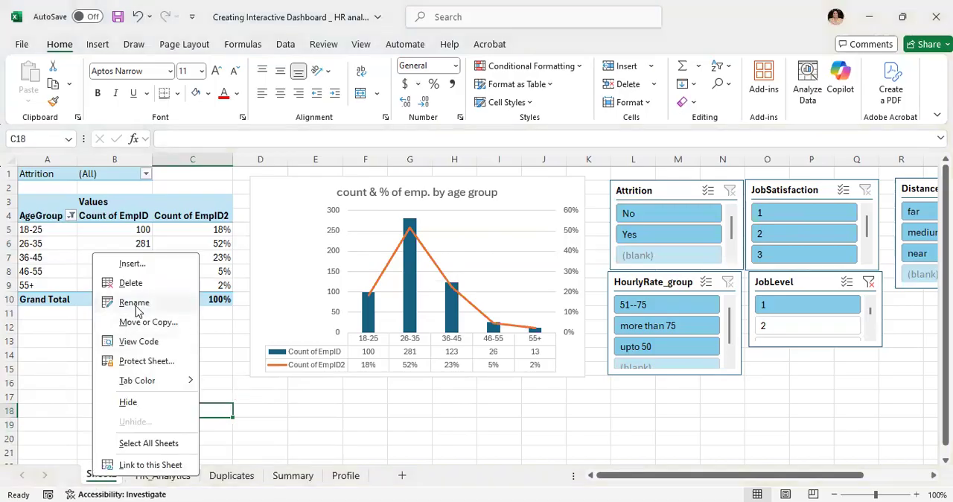
pyautogui.click(134, 303)
pyautogui.press('BackSpace')
pyautogui.write('Pivot 1')
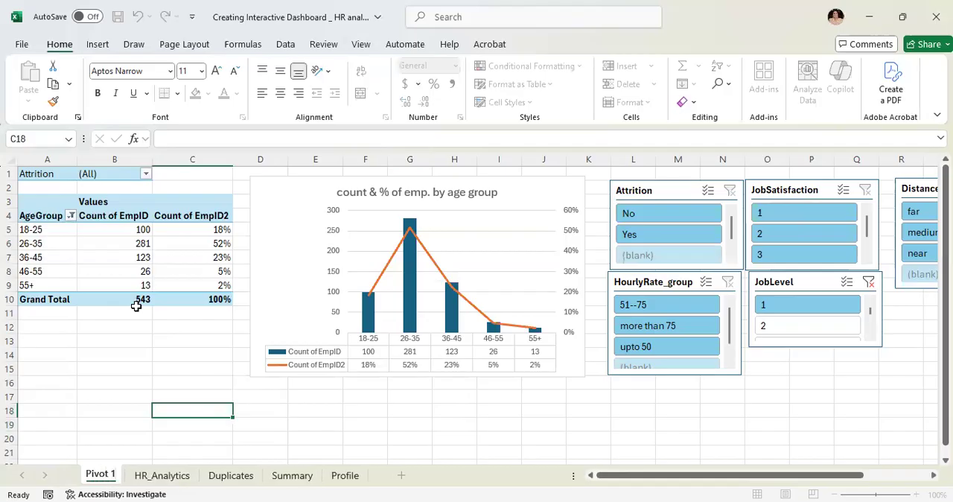
pyautogui.click(84, 350)
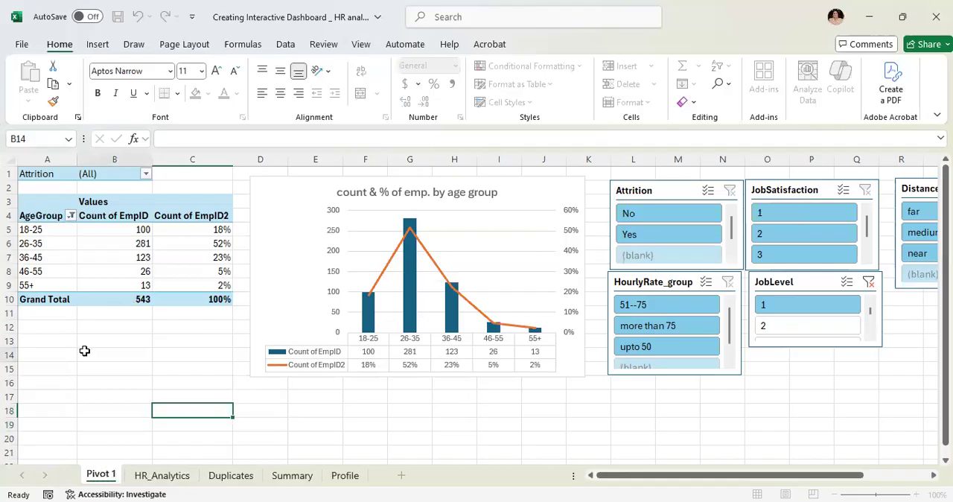
# - Create a copy of the Pivot 1 sheet and place it before Pivot 1 in the same workbook
pyautogui.rightClick(102, 475)
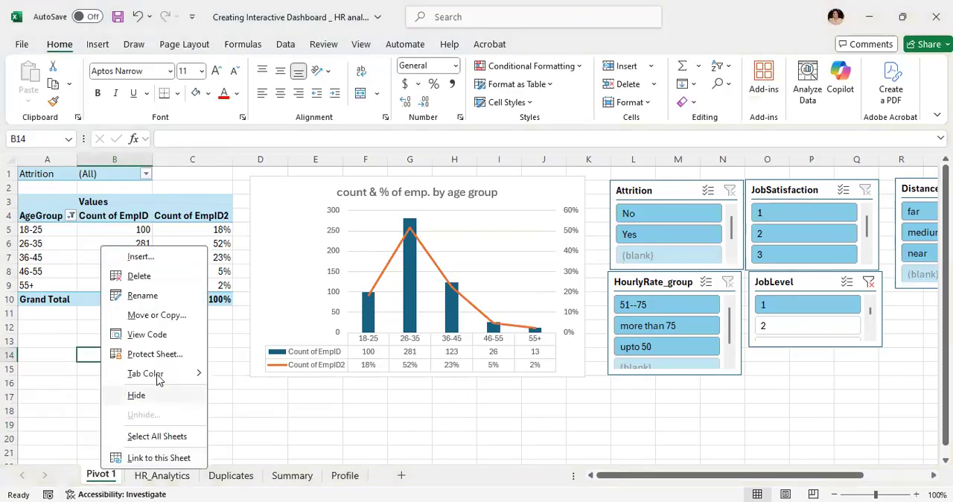
pyautogui.click(156, 317)
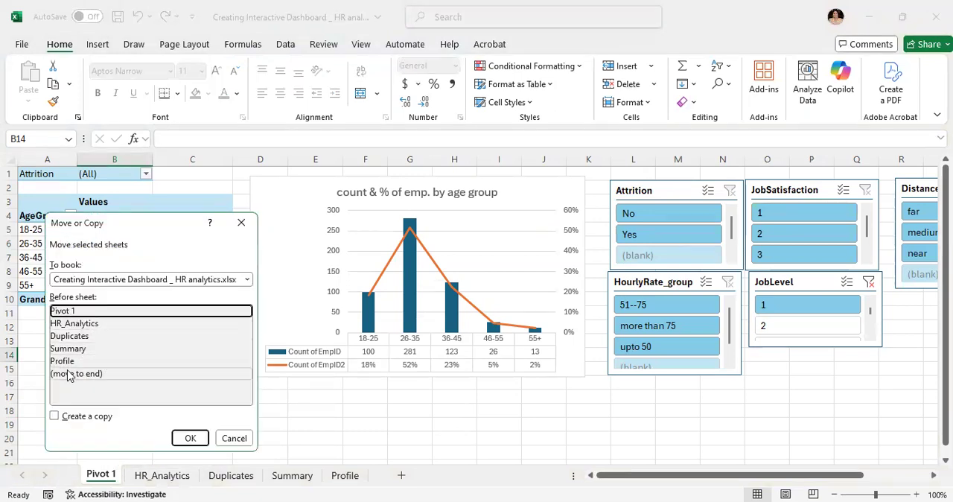
pyautogui.click(56, 417)
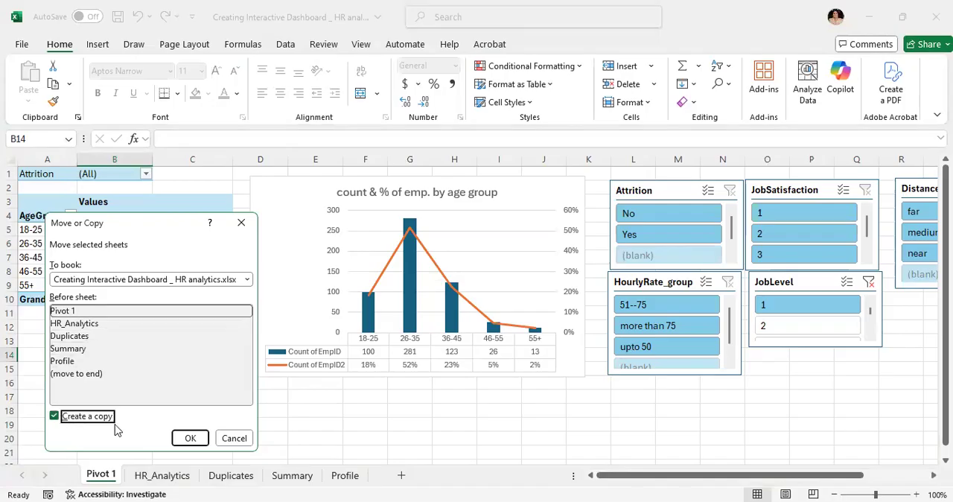
pyautogui.click(197, 440)
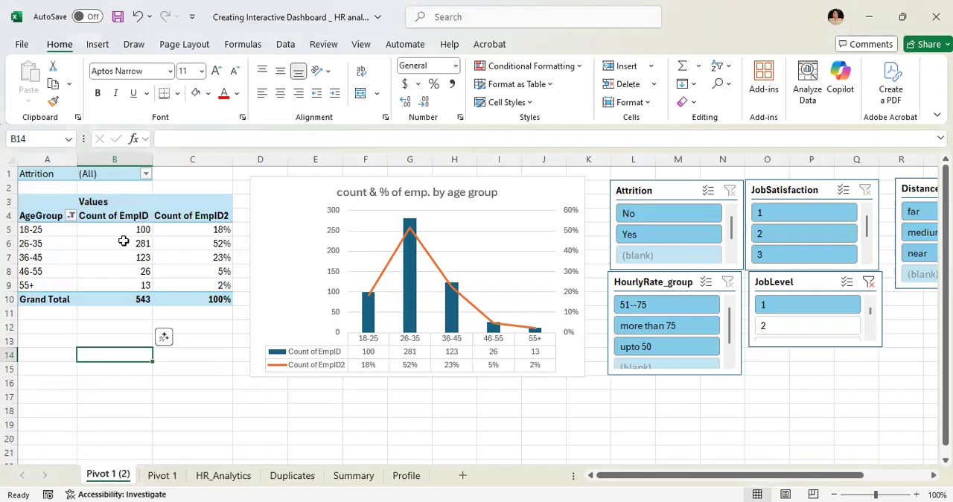
# - In the copied pivot table, move AgeGroup from the rows to the report filters and add Department as the row field
pyautogui.moveTo(125, 240)
pyautogui.moveTo(37, 219); pyautogui.dragTo(37, 191)
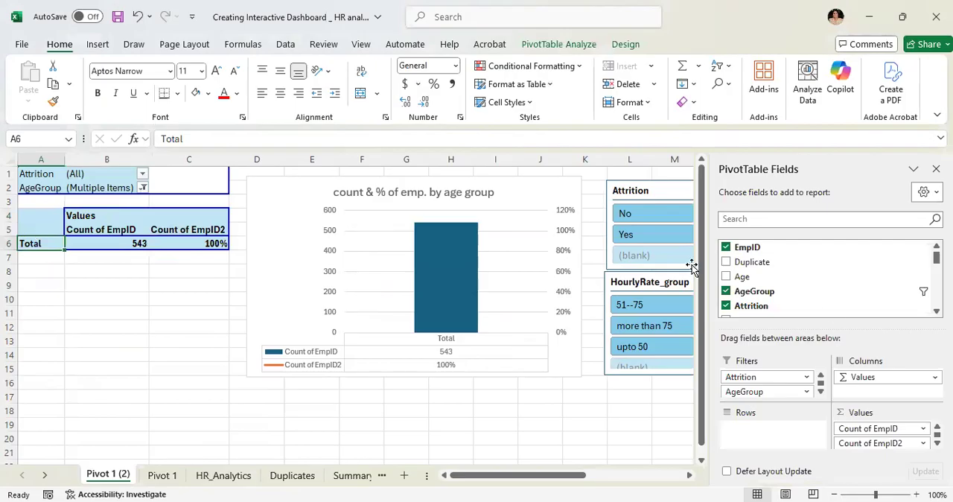
pyautogui.scroll(-2, 925, 298)
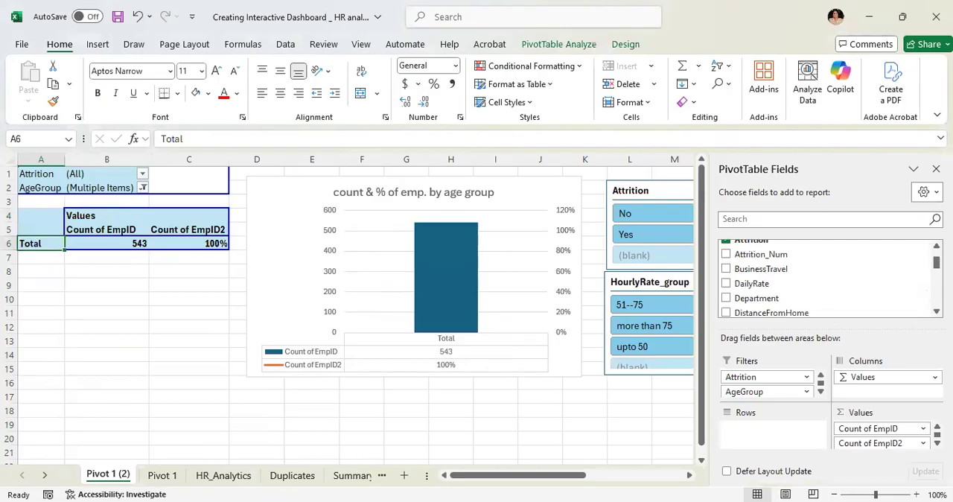
pyautogui.moveTo(753, 299); pyautogui.dragTo(31, 245)
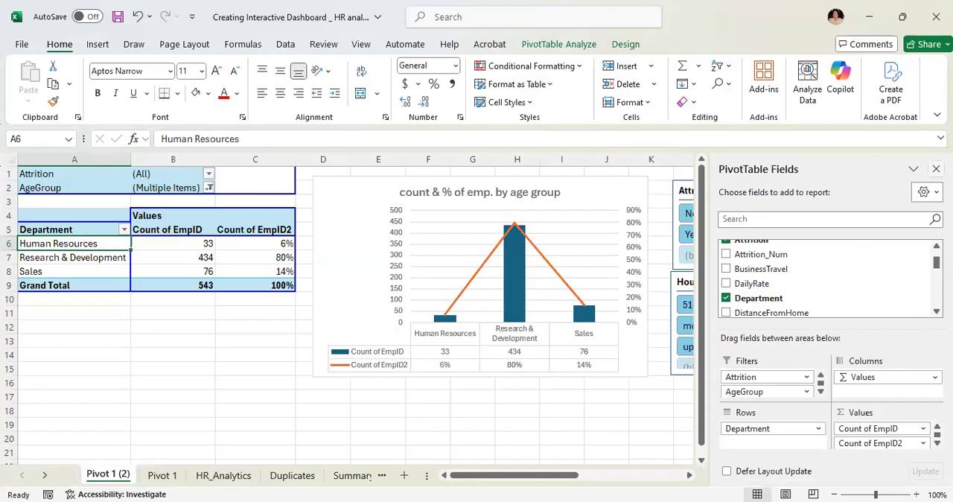
pyautogui.click(936, 169)
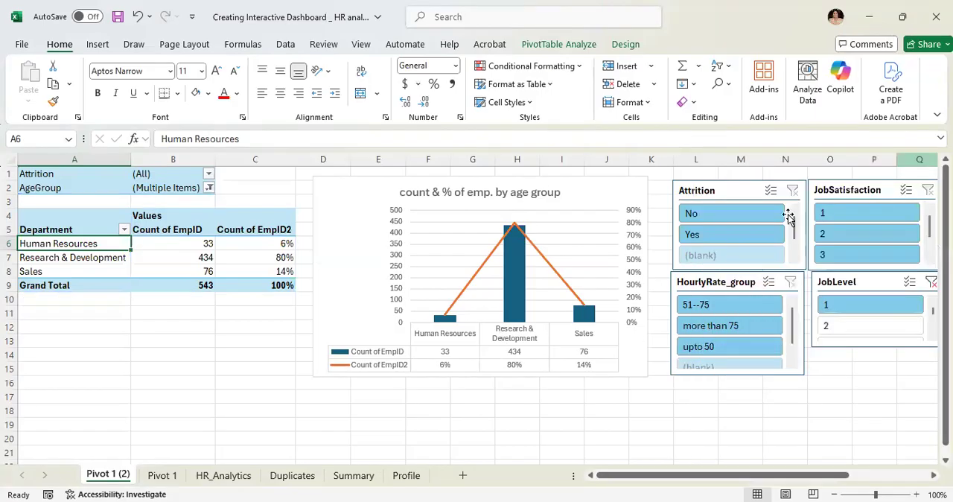
pyautogui.click(583, 207)
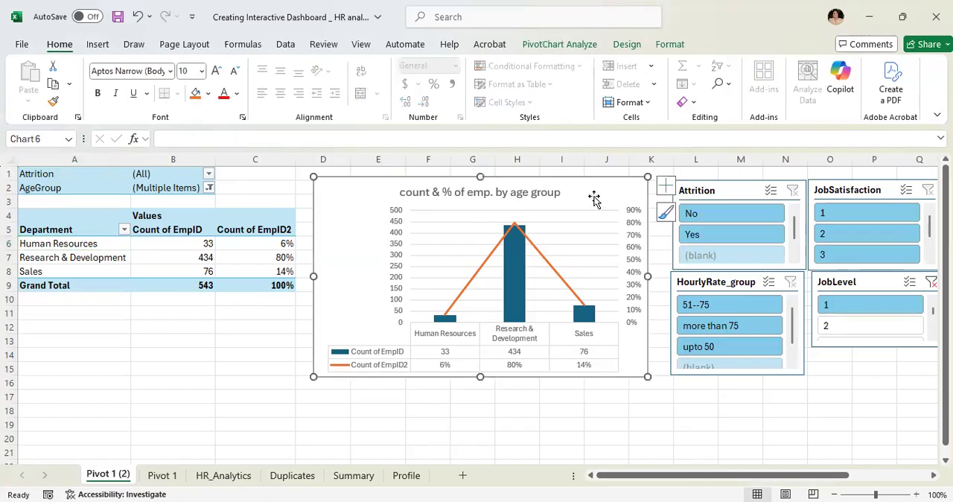
pyautogui.rightClick(595, 205)
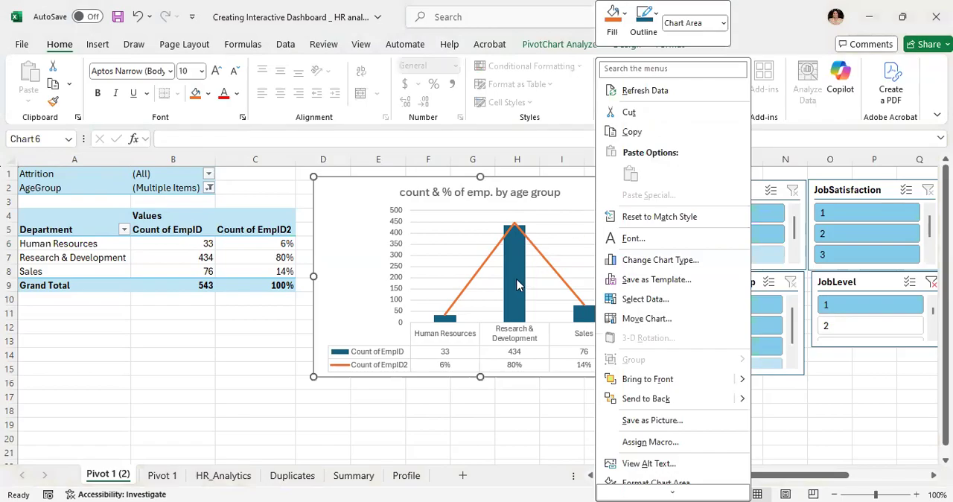
pyautogui.press('Escape')
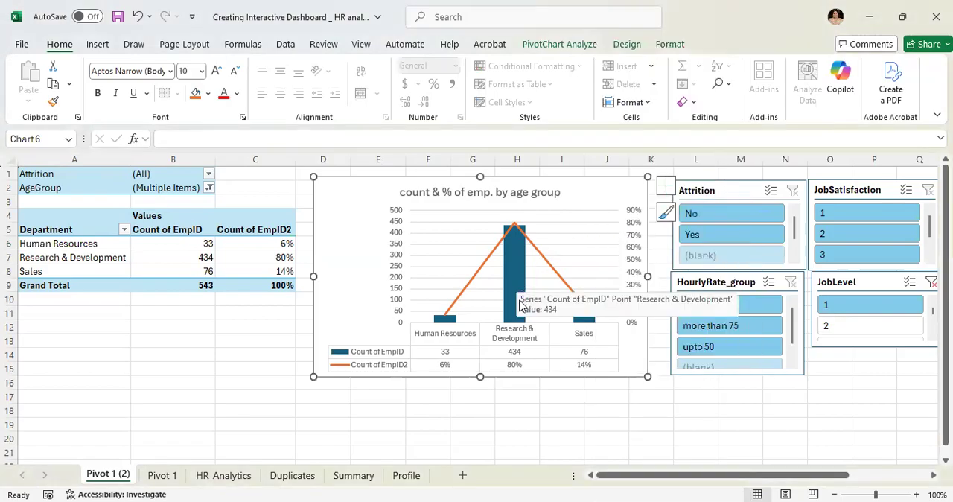
pyautogui.press('Escape')
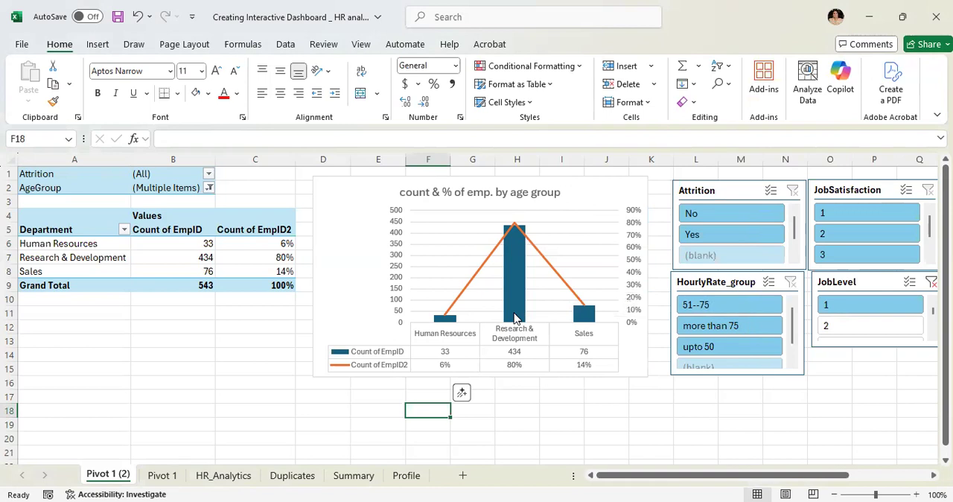
pyautogui.click(231, 362)
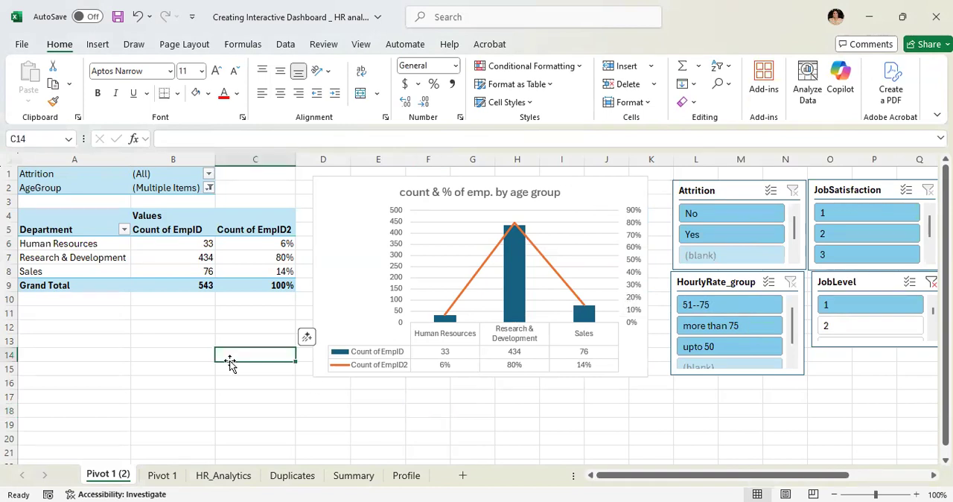